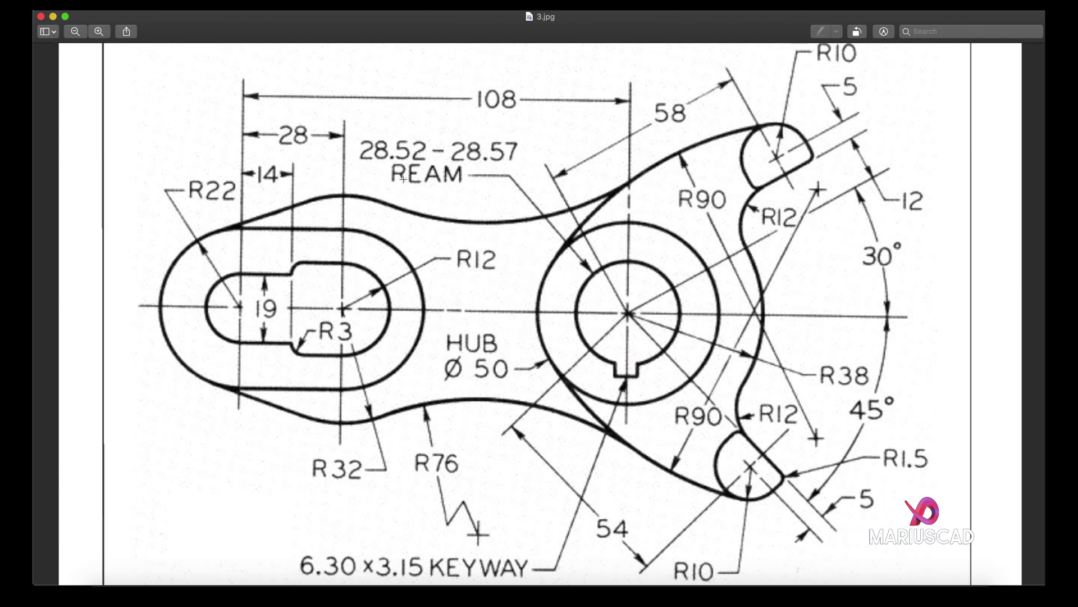
Step: Minimize the Preview window showing the lever reference image 3.jpg
{"action": "left_click", "coordinate": [54, 16]}
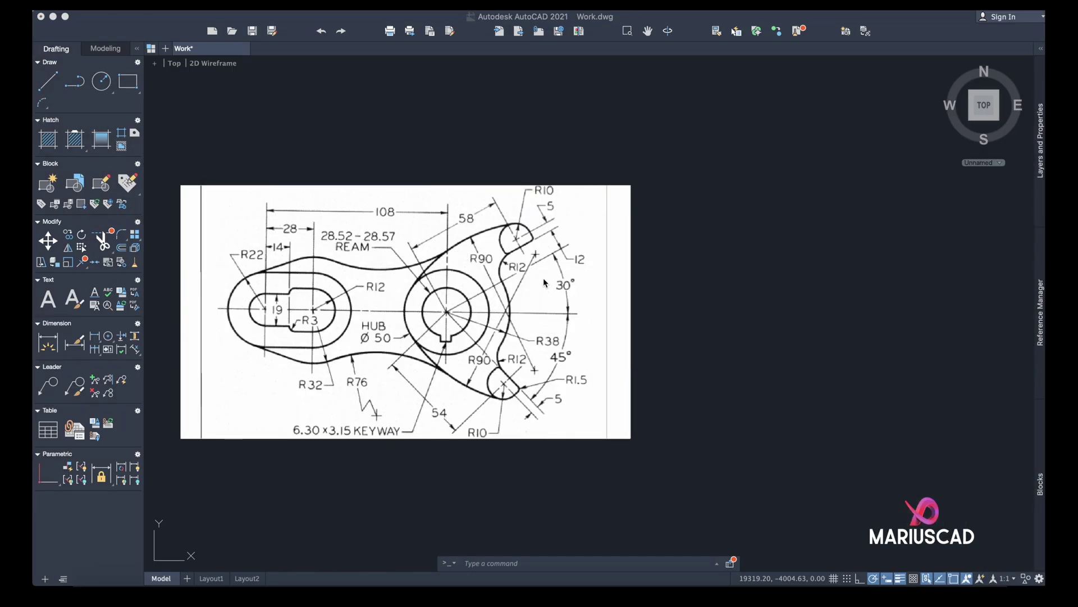
Step: Draw a horizontal line of 28 then 80 units, starting right of the reference image
{"action": "middle_click_drag", "start_coordinate": [698, 279], "coordinate": [697, 279]}
{"action": "left_click", "coordinate": [668, 312]}
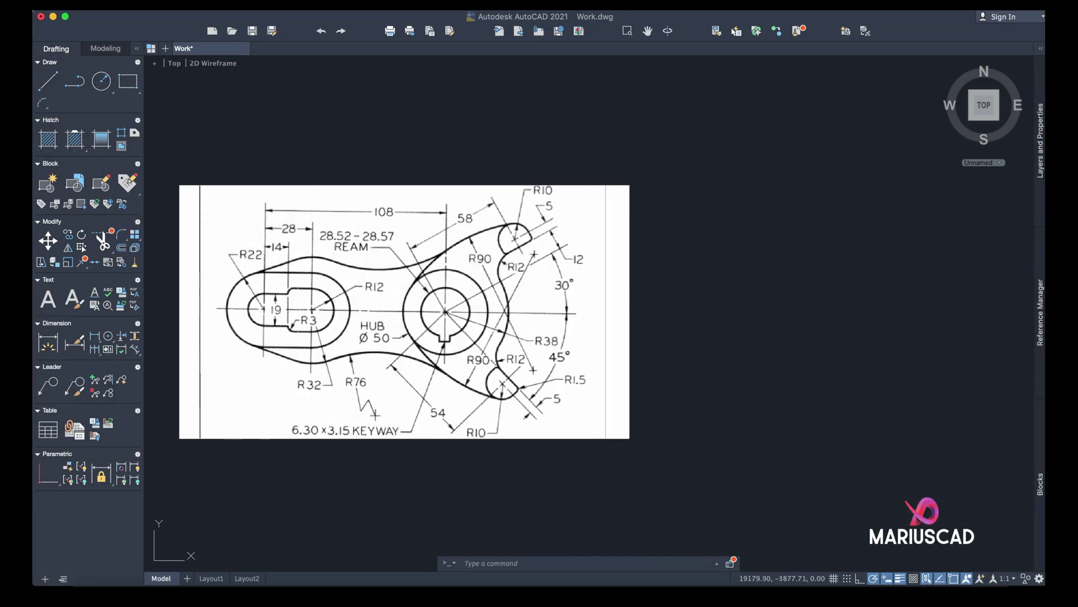
{"action": "left_click", "coordinate": [42, 84]}
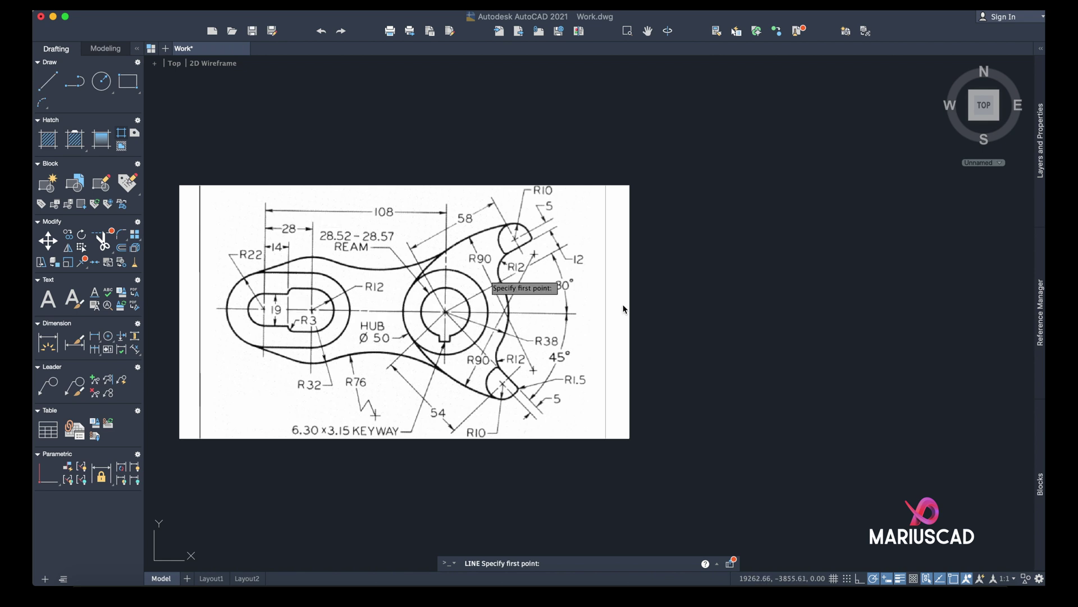
{"action": "left_click", "coordinate": [677, 309]}
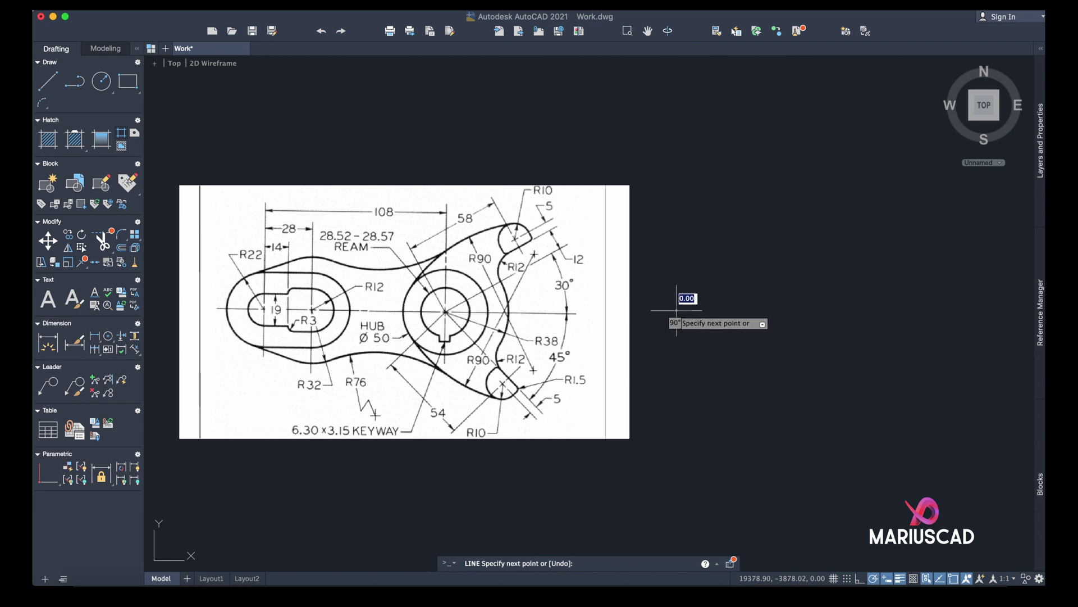
{"action": "type", "text": "28"}
{"action": "key", "text": "Return"}
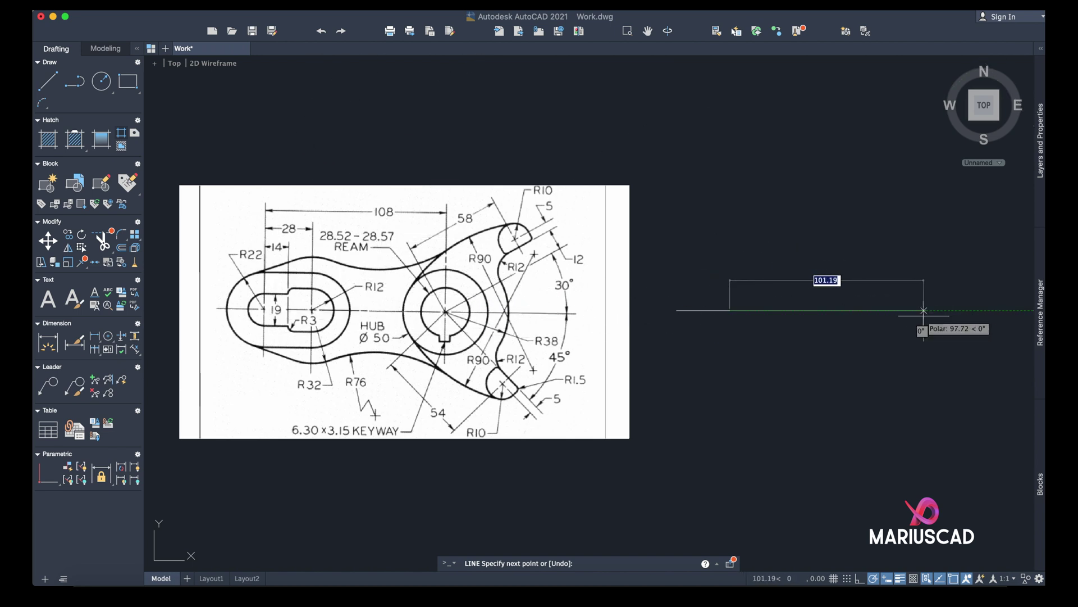
{"action": "type", "text": "80"}
{"action": "key", "text": "Return"}
{"action": "key", "text": "Return"}
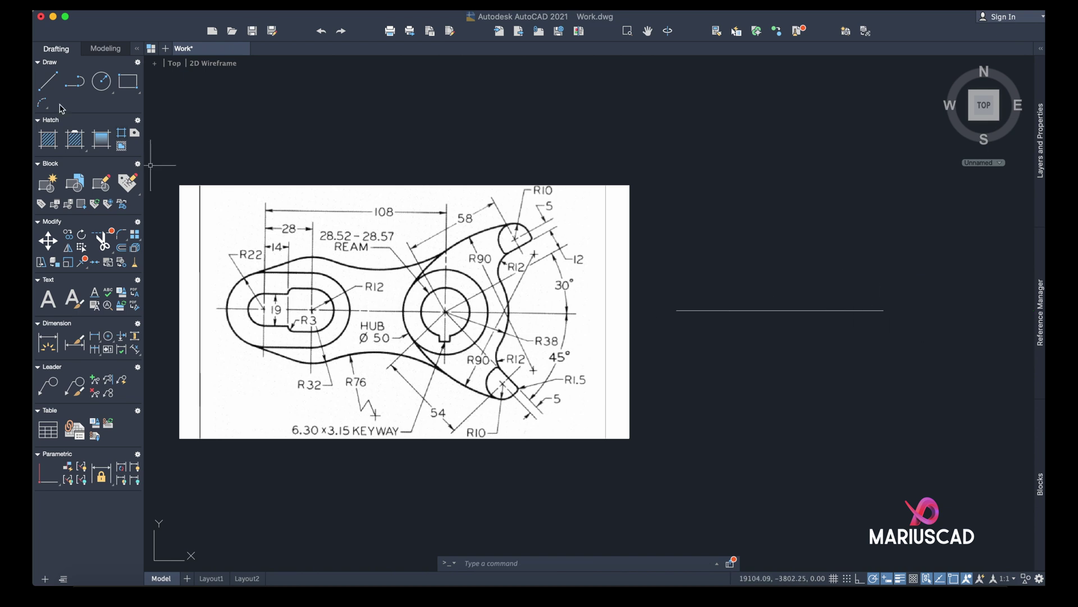
Step: Place a diameter-19 circle (Center, Diameter) on the baseline's left endpoint
{"action": "left_click", "coordinate": [48, 82]}
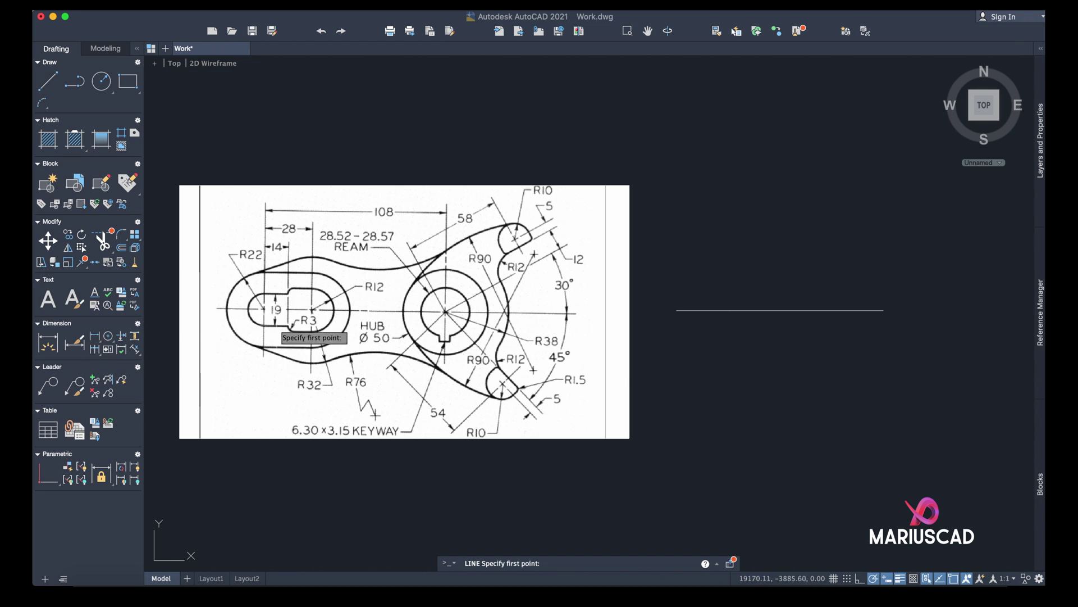
{"action": "left_click", "coordinate": [325, 4]}
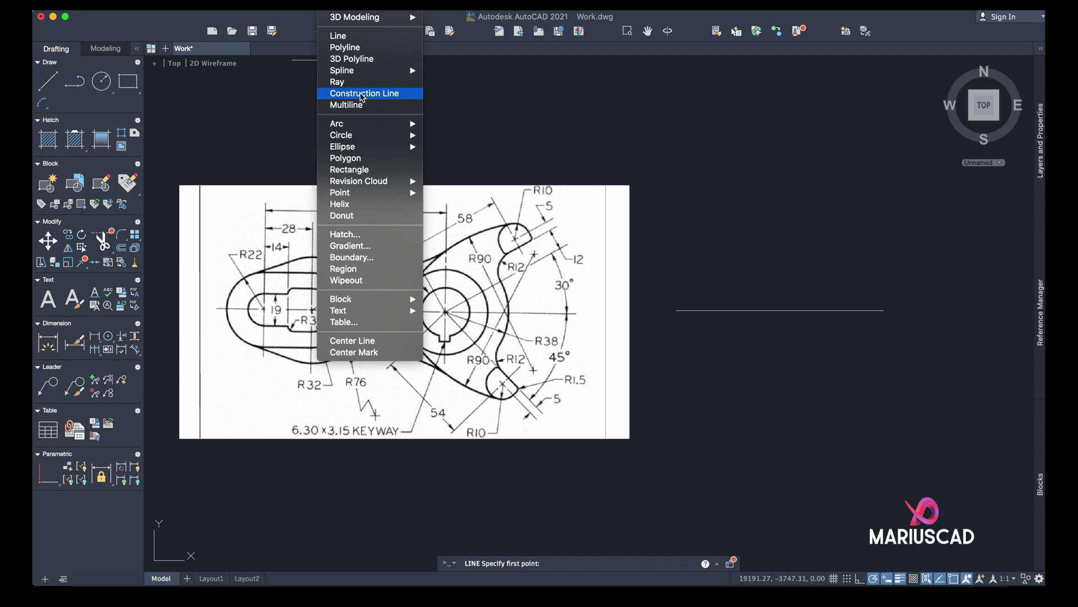
{"action": "mouse_move", "coordinate": [373, 136]}
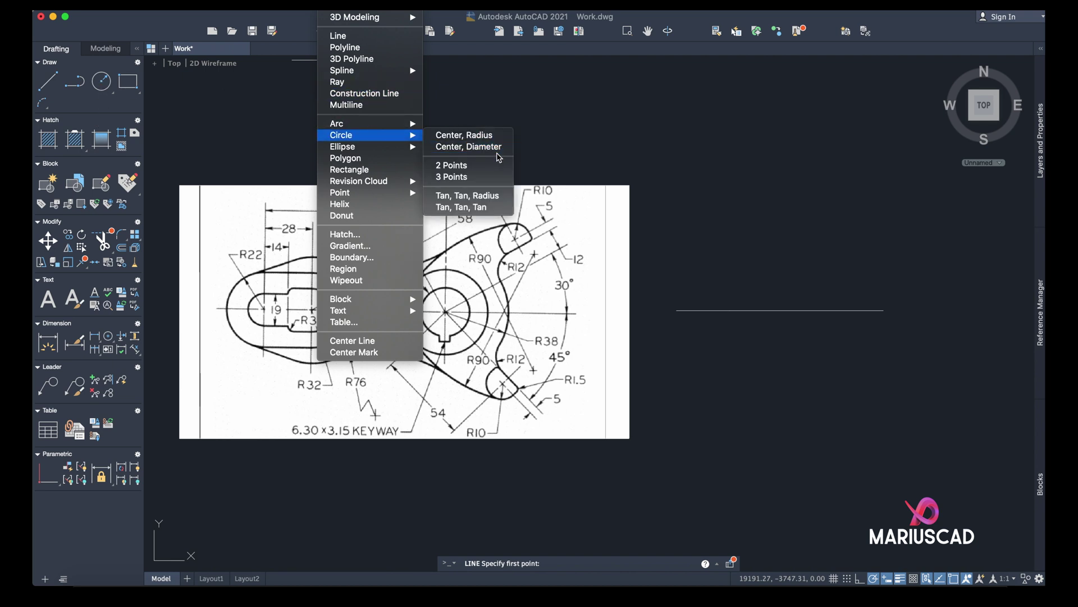
{"action": "left_click", "coordinate": [461, 147]}
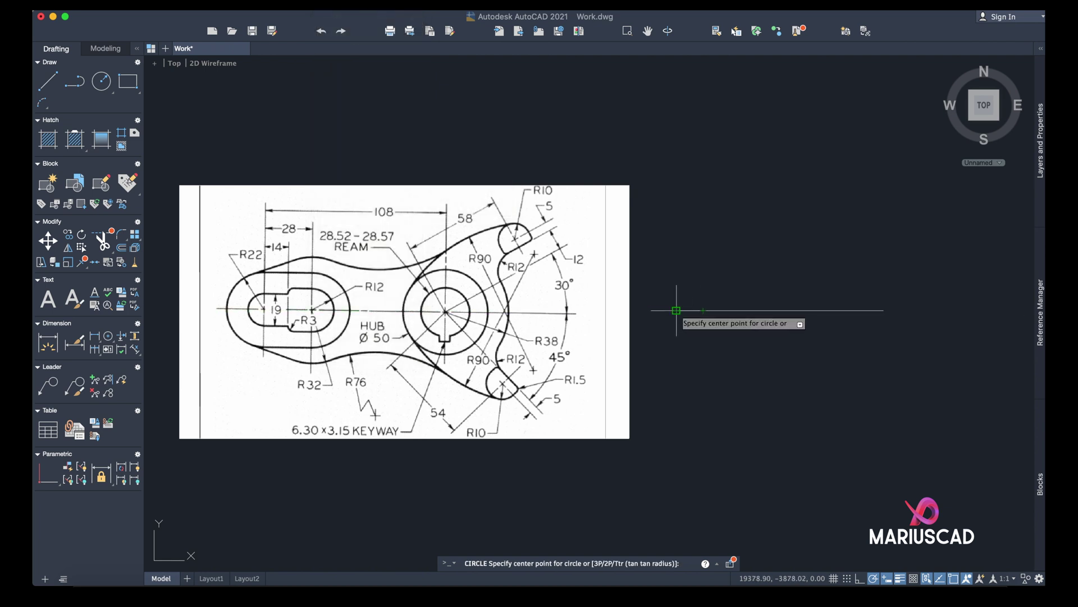
{"action": "left_click", "coordinate": [676, 310]}
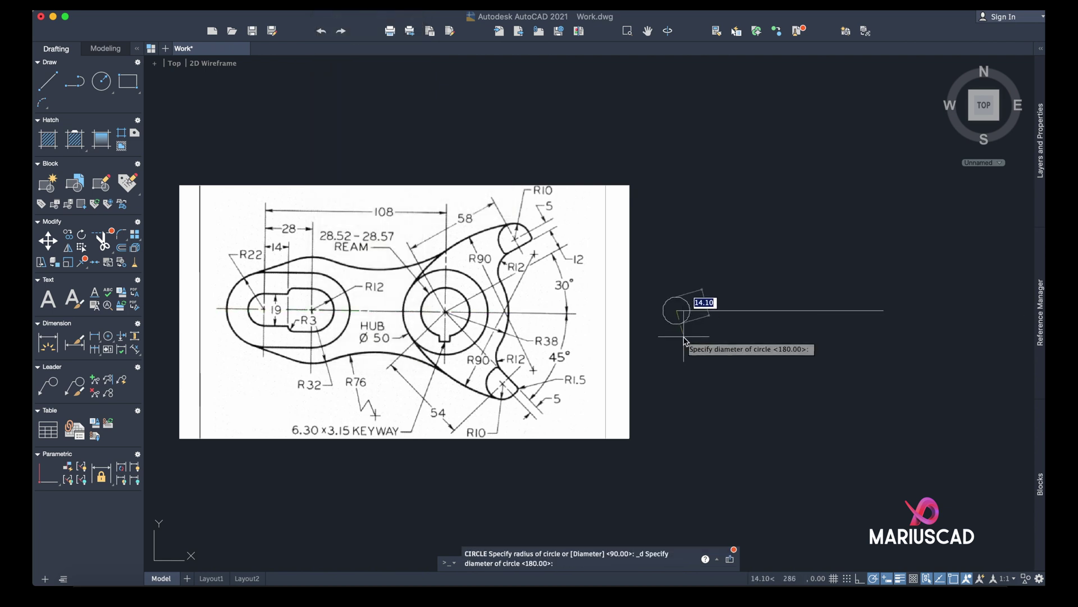
{"action": "key", "text": "Return"}
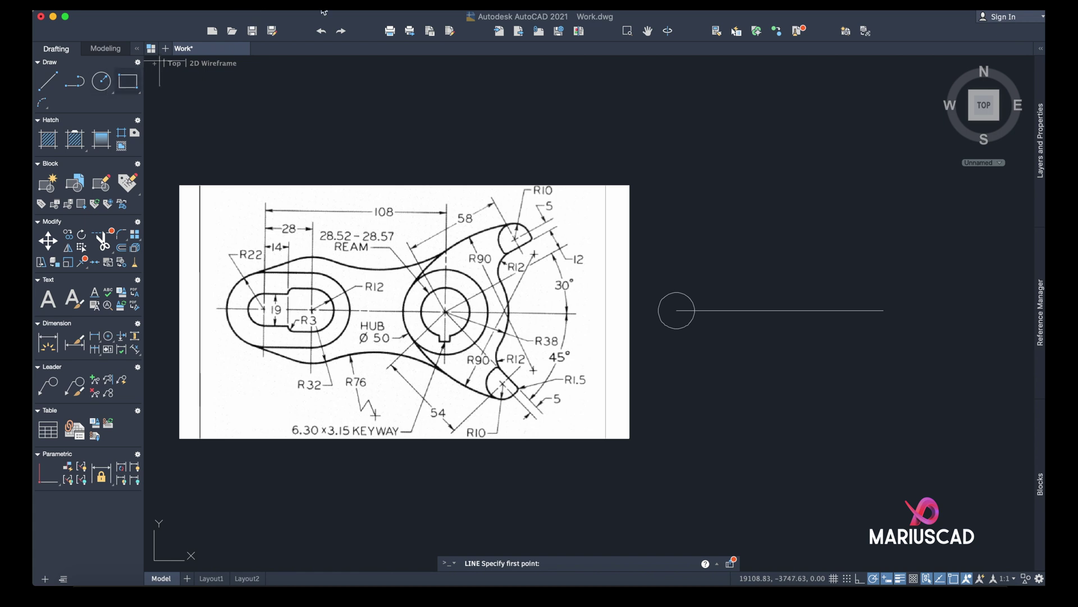
{"action": "left_click", "coordinate": [107, 87]}
Step: Add a concentric radius-22 circle at the baseline's left end
{"action": "left_click", "coordinate": [677, 310]}
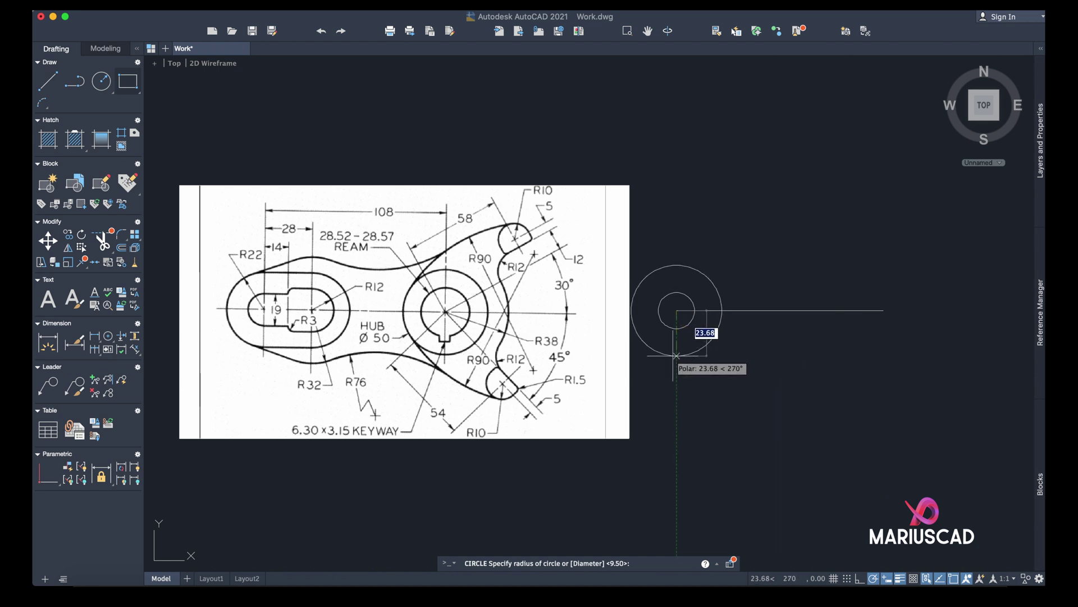
{"action": "type", "text": "22"}
{"action": "key", "text": "Return"}
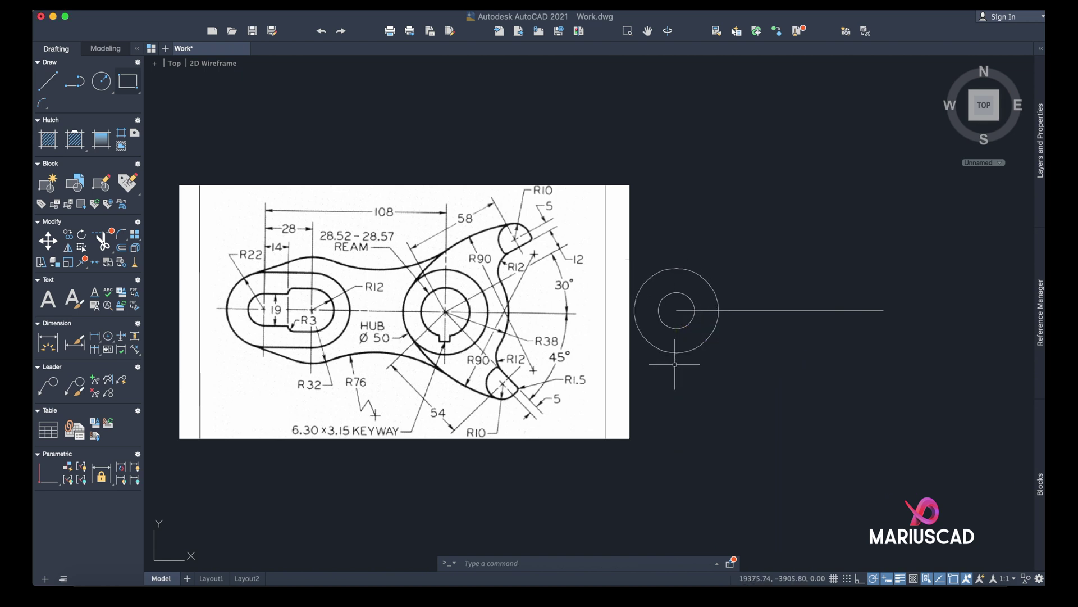
{"action": "left_click", "coordinate": [98, 87]}
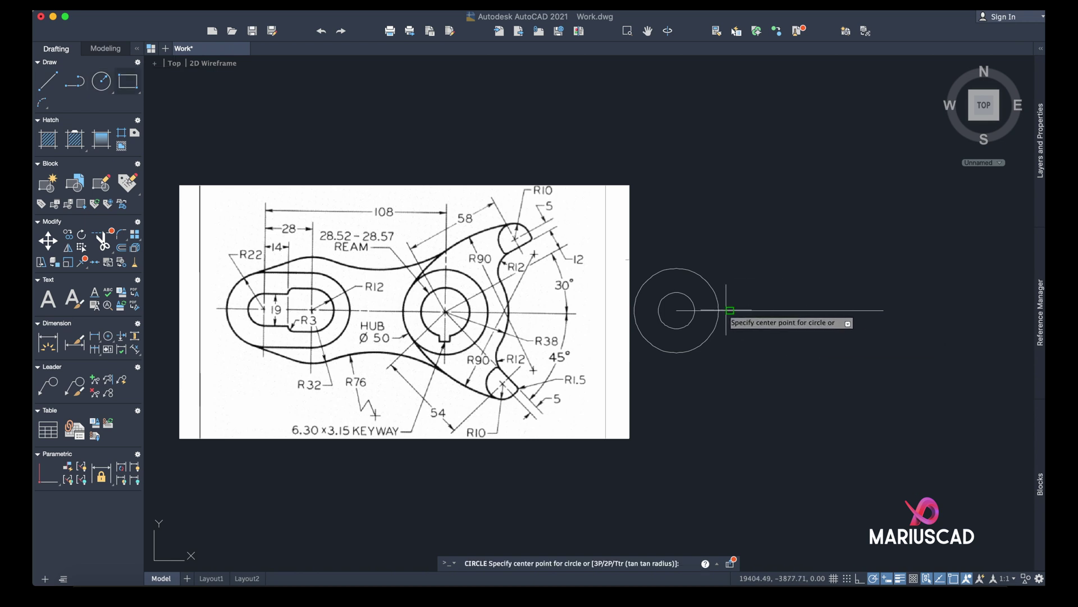
{"action": "key", "text": "Escape"}
{"action": "left_click", "coordinate": [708, 310]}
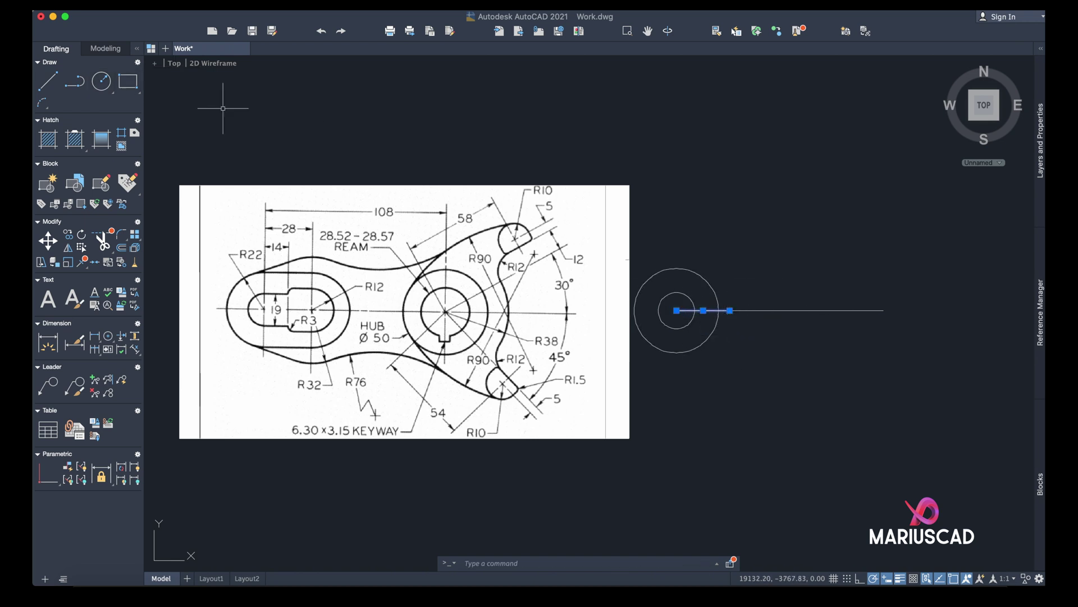
Step: Draw concentric R12 and R22 circles centred on the 28-unit point
{"action": "left_click", "coordinate": [100, 82]}
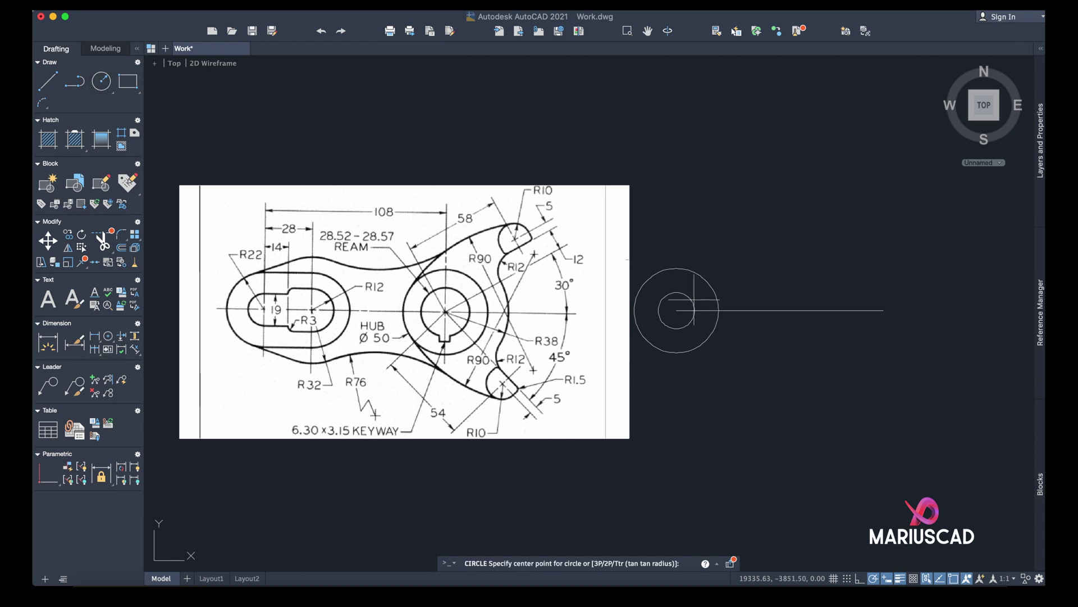
{"action": "left_click", "coordinate": [730, 310]}
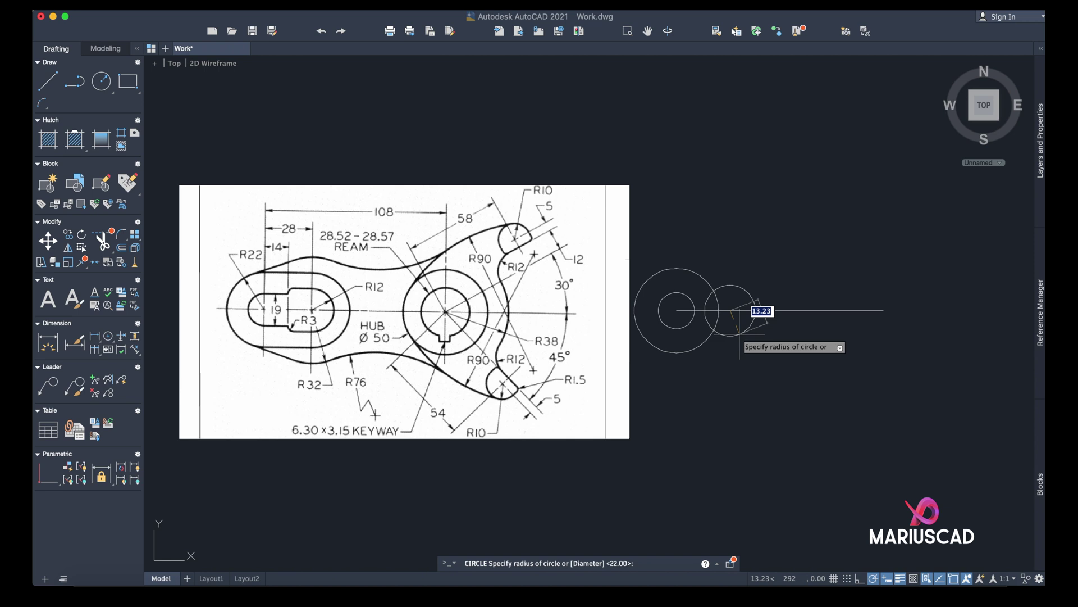
{"action": "left_click", "coordinate": [739, 334]}
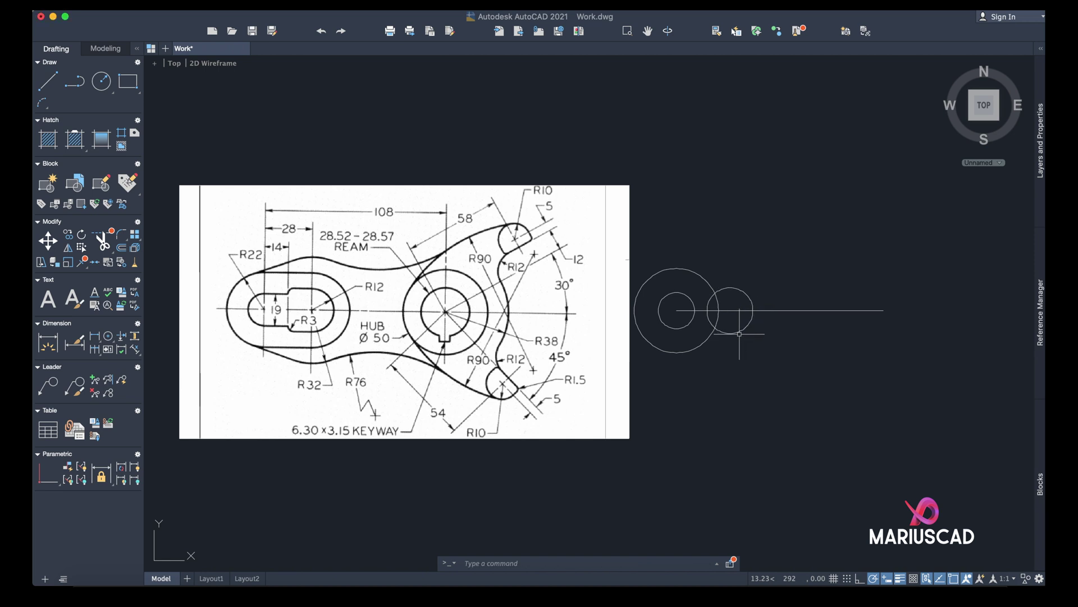
{"action": "left_click", "coordinate": [101, 82]}
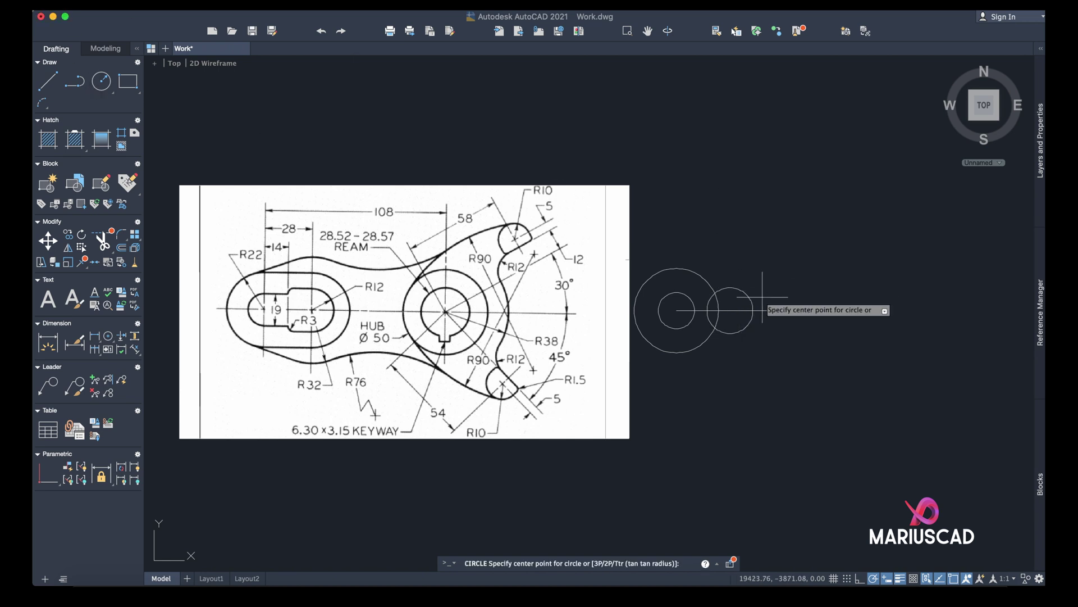
{"action": "left_click", "coordinate": [731, 310]}
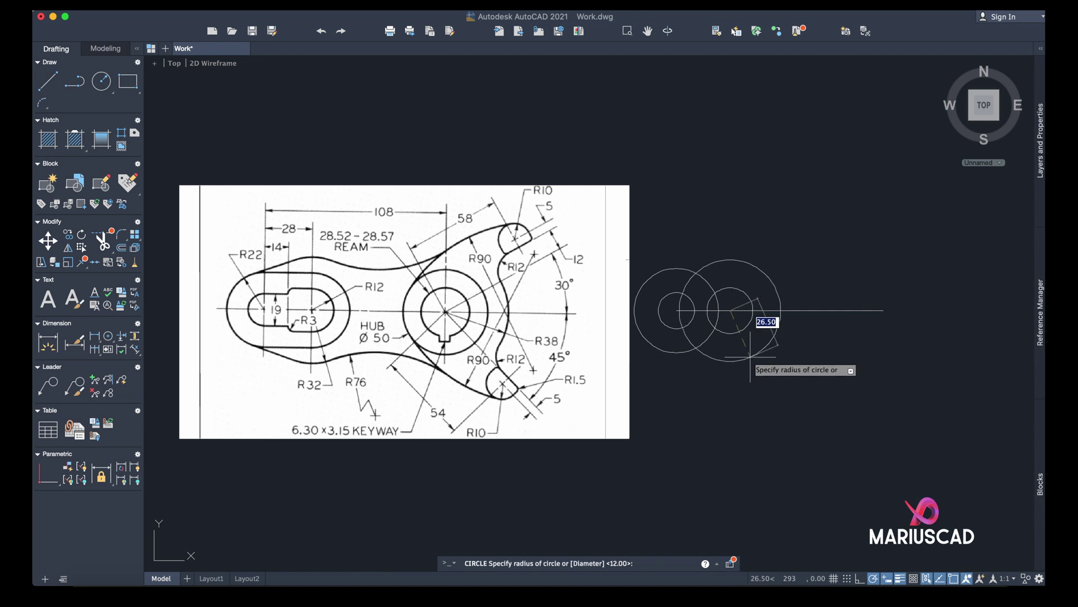
{"action": "key", "text": "Return"}
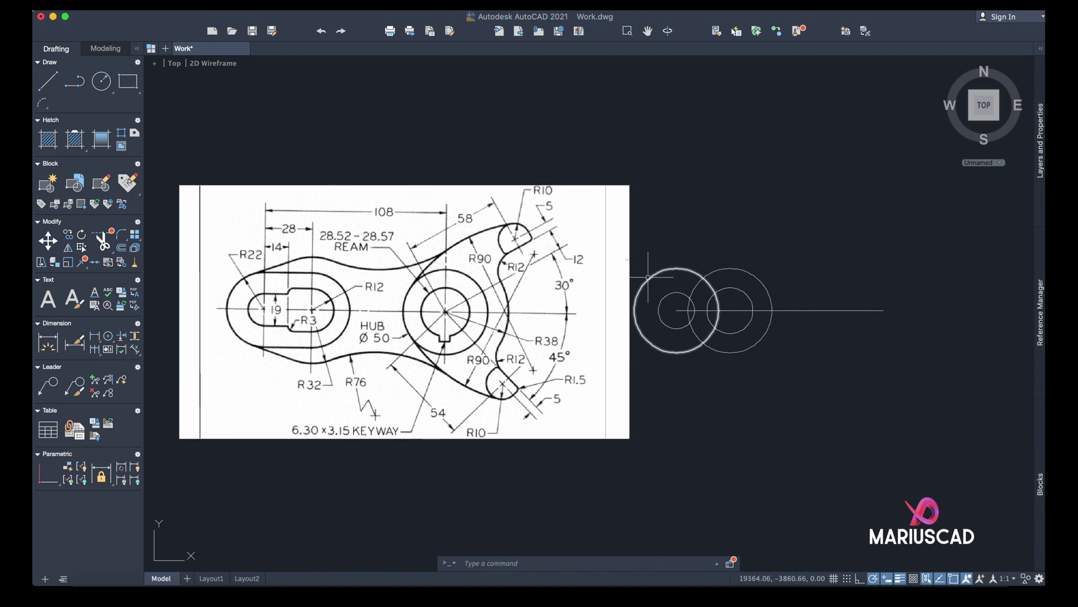
Step: Connect the two R22 circles with top and bottom tangent lines
{"action": "left_click", "coordinate": [48, 81]}
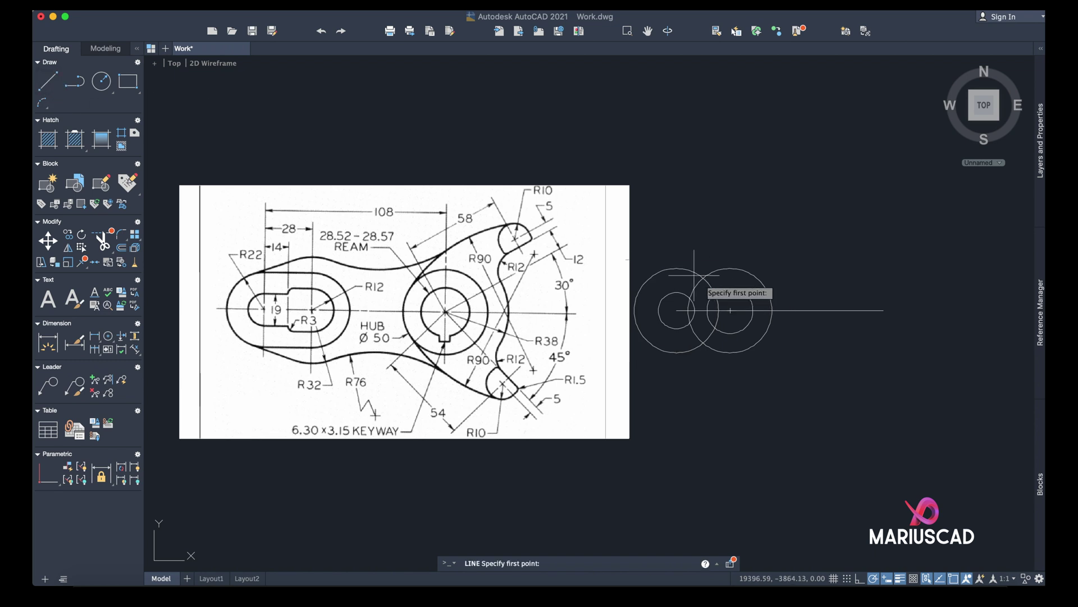
{"action": "left_click", "coordinate": [679, 269]}
{"action": "left_click", "coordinate": [729, 269]}
{"action": "key", "text": "Return"}
{"action": "left_click", "coordinate": [48, 82]}
{"action": "left_click", "coordinate": [677, 353]}
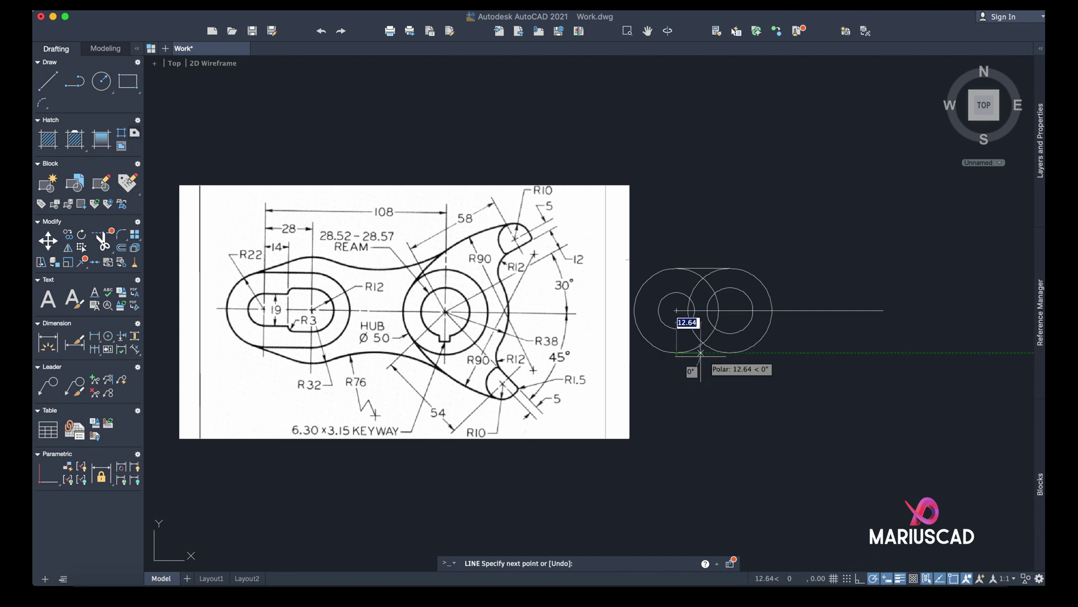
{"action": "left_click", "coordinate": [730, 353]}
{"action": "key", "text": "Return"}
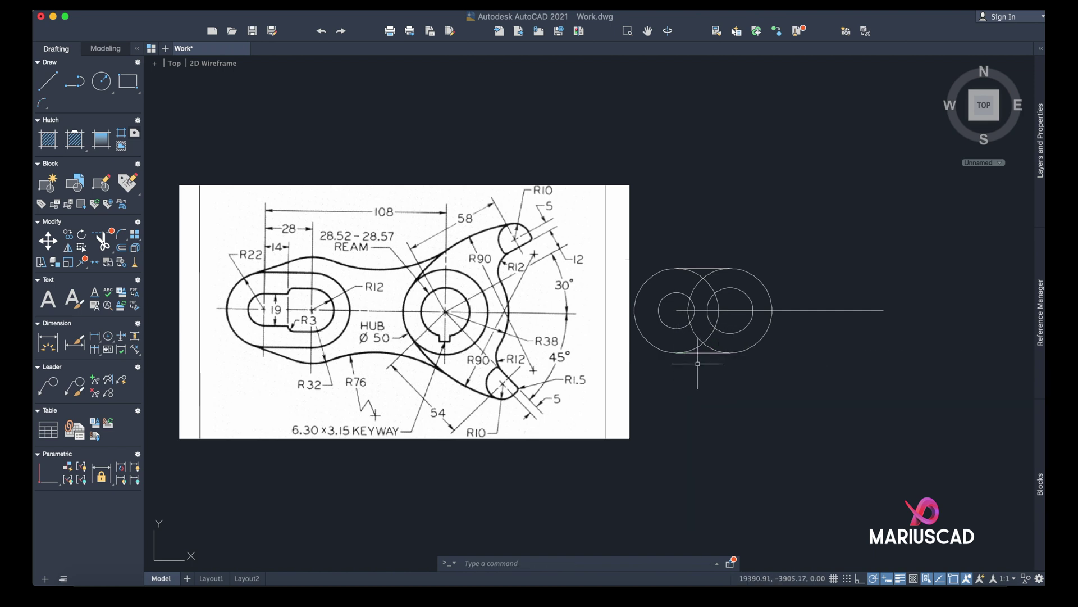
{"action": "scroll", "coordinate": [727, 323], "scroll_direction": "up", "scroll_amount": 2}
{"action": "mouse_move", "coordinate": [719, 322]}
{"action": "middle_mouse_down"}
{"action": "mouse_move", "coordinate": [838, 316]}
{"action": "mouse_move", "coordinate": [717, 330]}
{"action": "middle_mouse_up"}
{"action": "scroll", "coordinate": [838, 316], "scroll_direction": "down", "scroll_amount": 1}
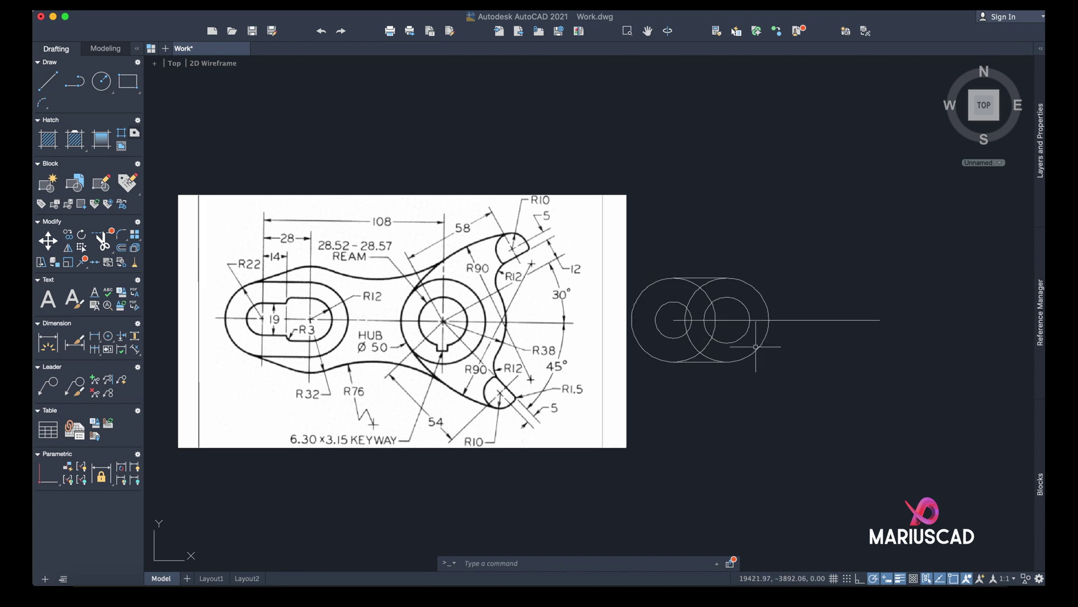
Step: Trim away the overlapping inner arcs of the two R22 circles
{"action": "key", "text": "Return"}
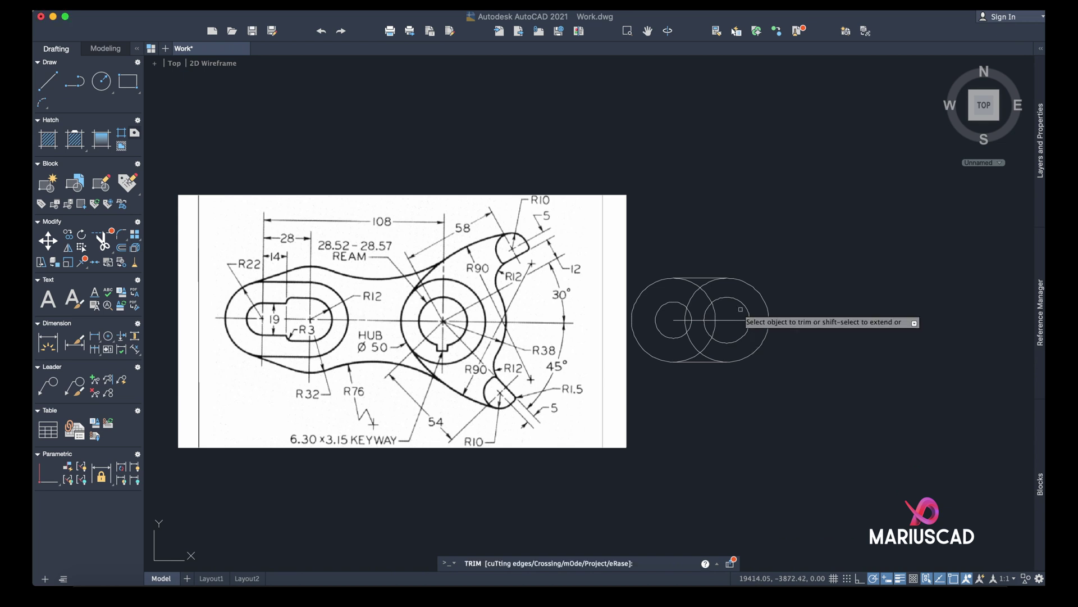
{"action": "left_click", "coordinate": [711, 282]}
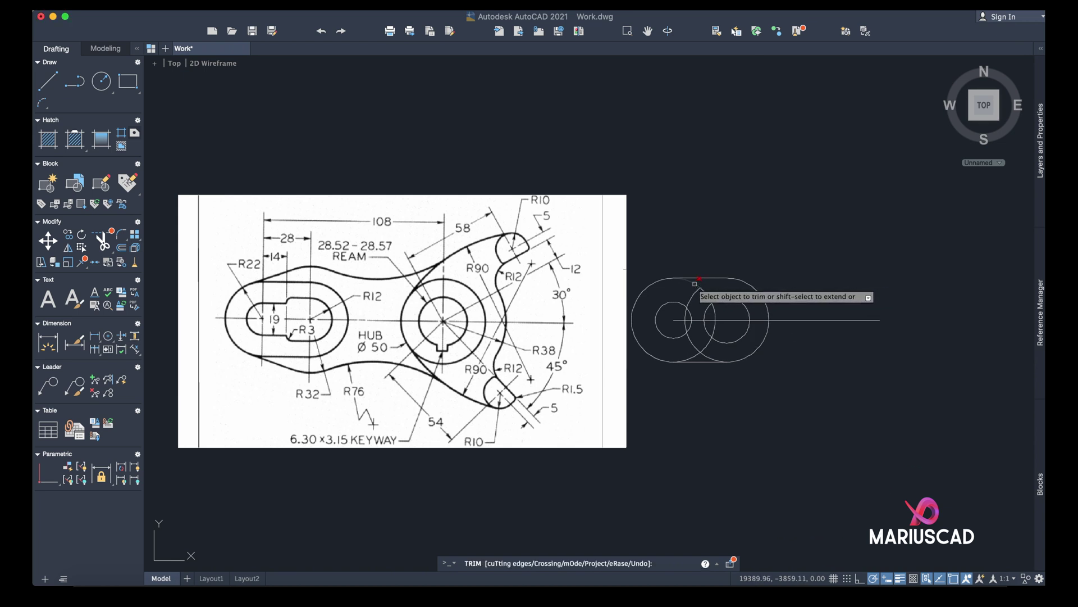
{"action": "left_click", "coordinate": [685, 312]}
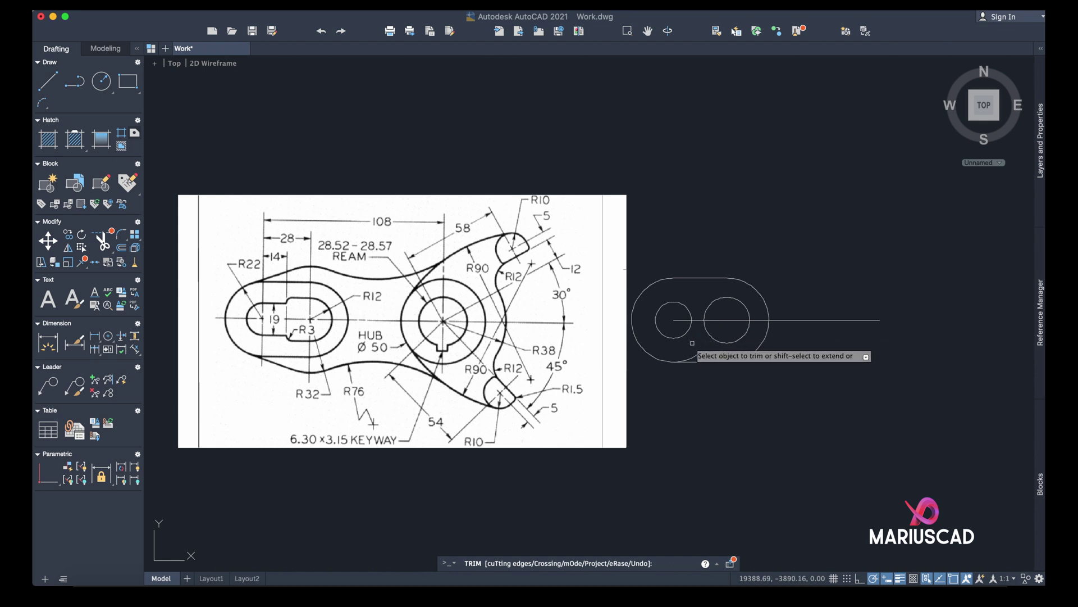
{"action": "key", "text": "Escape"}
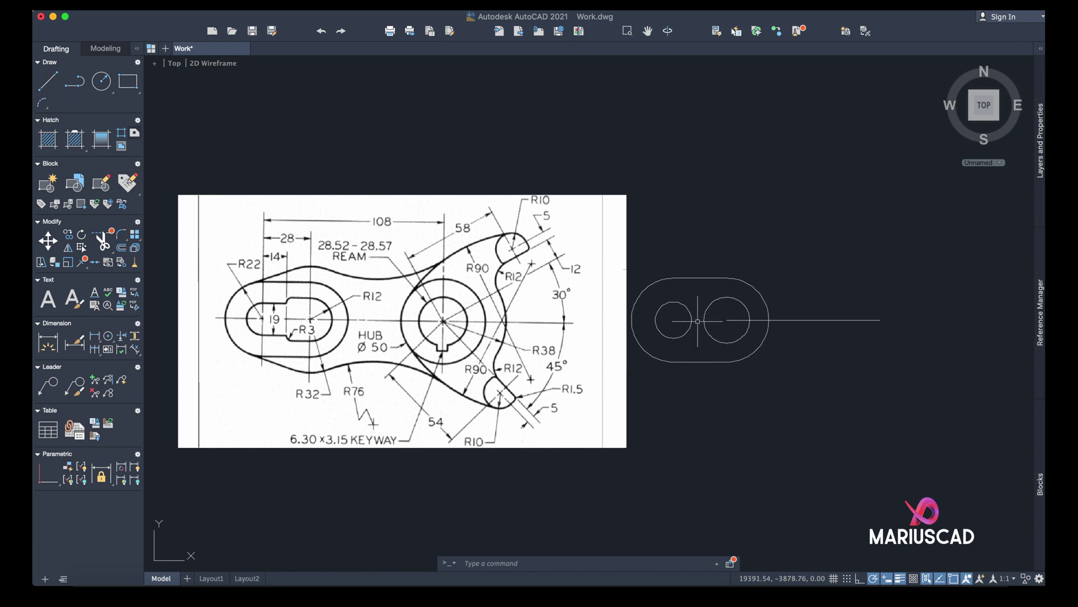
Step: Draw horizontal lines rightward from the small circle's top and bottom quadrants
{"action": "left_click", "coordinate": [41, 82]}
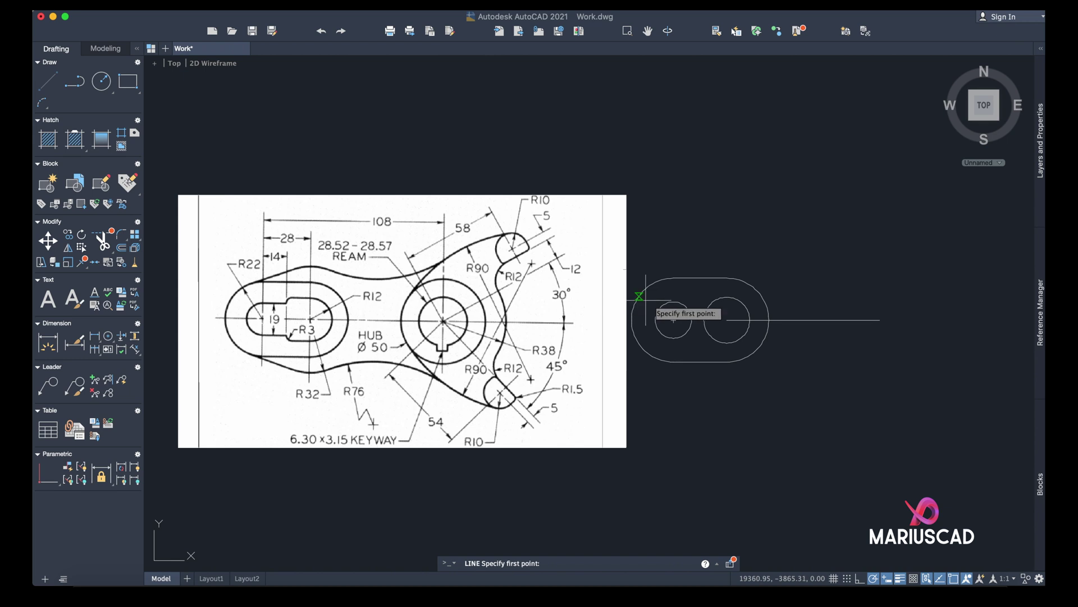
{"action": "left_click", "coordinate": [671, 301]}
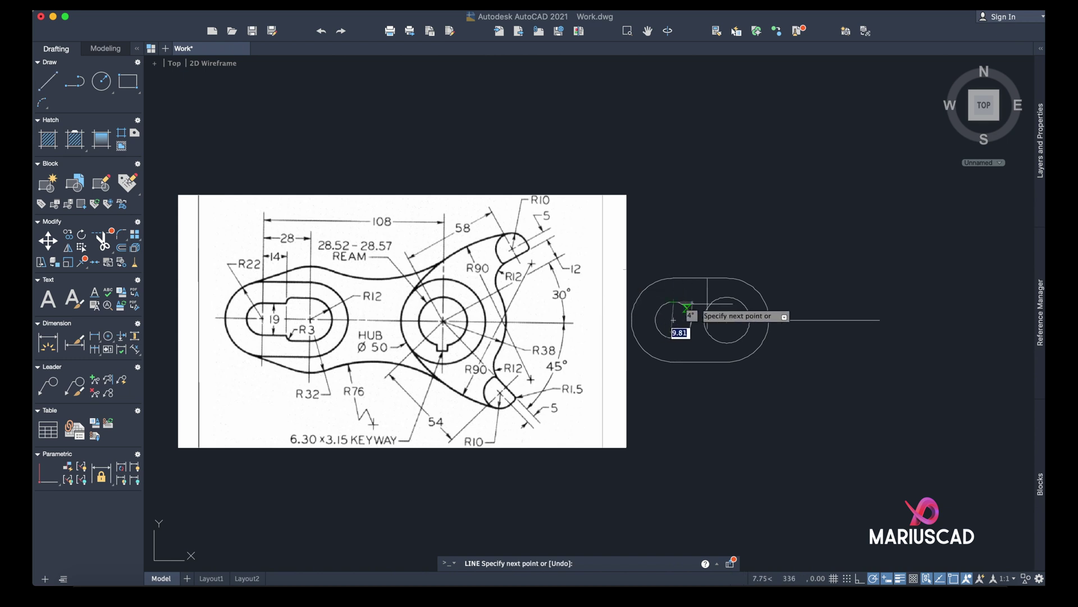
{"action": "left_click", "coordinate": [826, 301]}
{"action": "key", "text": "Return"}
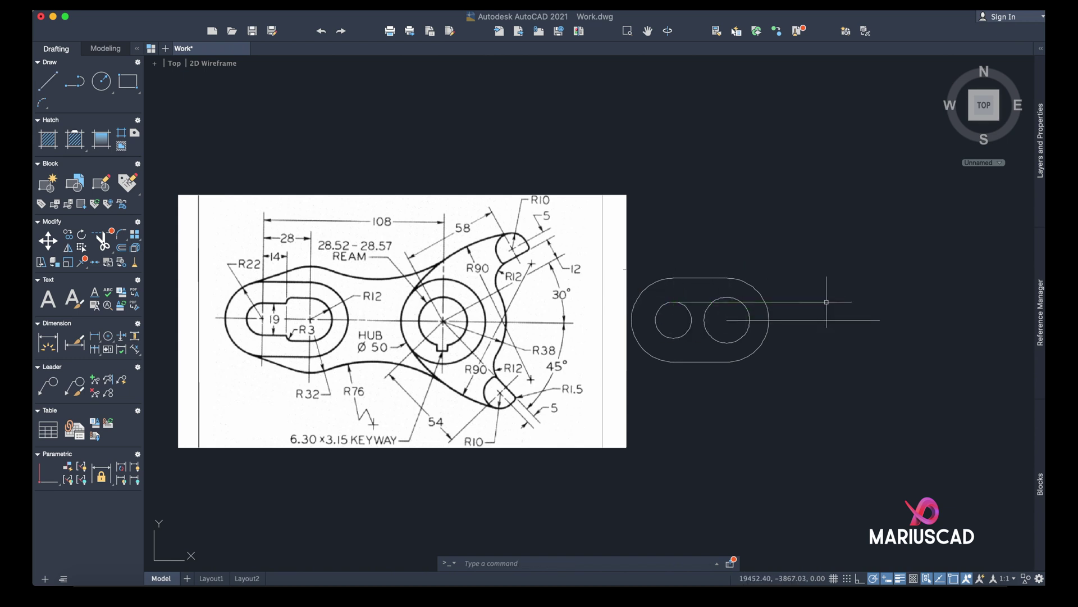
{"action": "left_click", "coordinate": [54, 87]}
{"action": "left_click", "coordinate": [674, 338]}
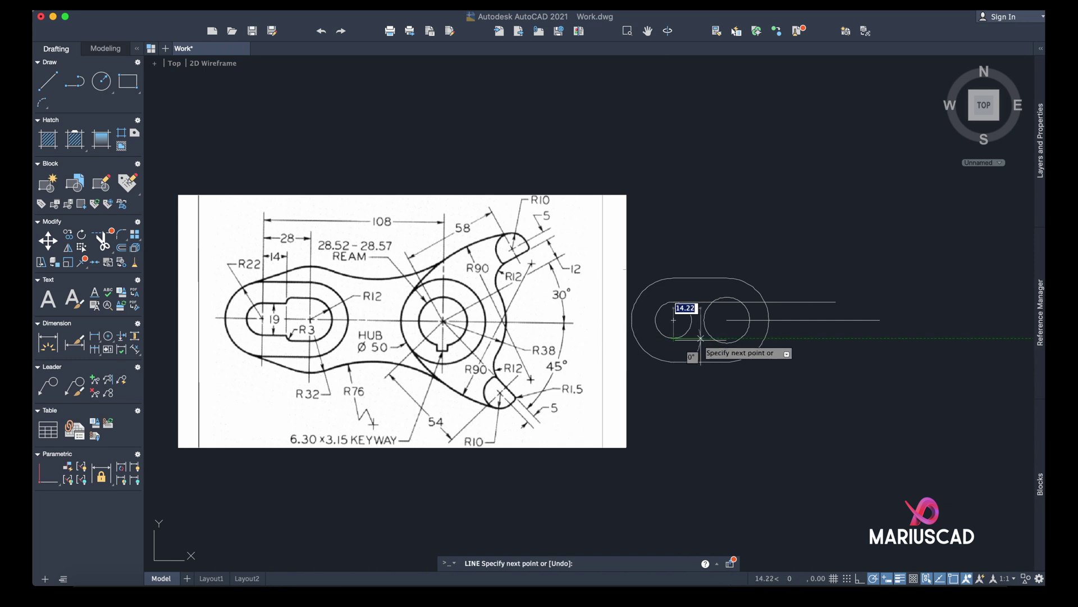
{"action": "left_click", "coordinate": [803, 338]}
{"action": "key", "text": "Return"}
Step: Add a horizontal line running left from the other circle's top quadrant
{"action": "left_click", "coordinate": [57, 87]}
{"action": "scroll", "coordinate": [722, 309], "scroll_direction": "down", "scroll_amount": 3}
{"action": "scroll", "coordinate": [714, 317], "scroll_direction": "up", "scroll_amount": 3}
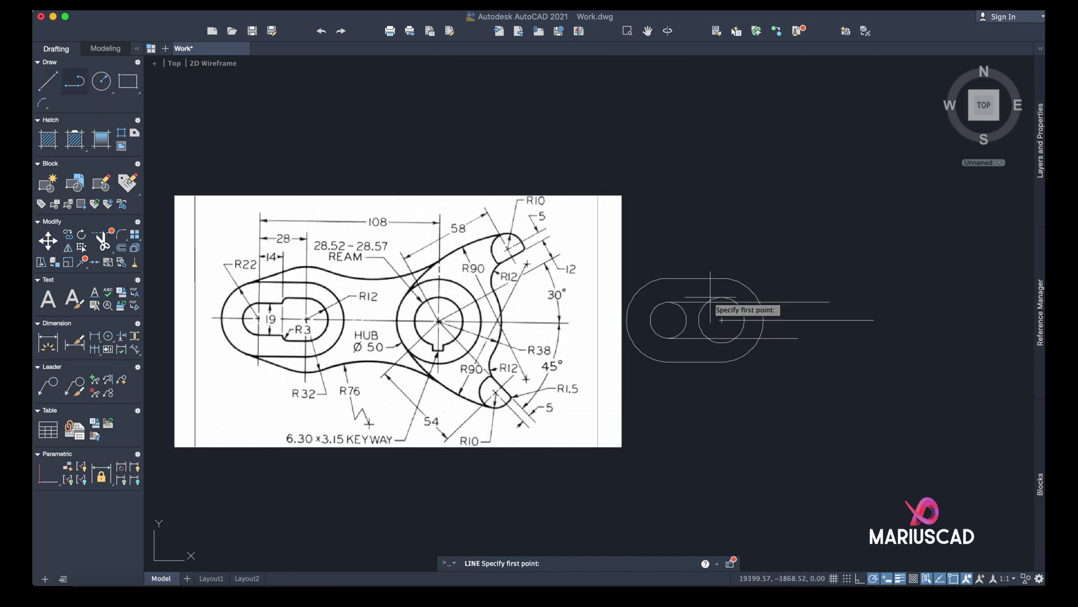
{"action": "scroll", "coordinate": [710, 298], "scroll_direction": "up", "scroll_amount": 3}
{"action": "left_click", "coordinate": [736, 297]}
{"action": "left_click", "coordinate": [652, 296]}
{"action": "key", "text": "Return"}
{"action": "left_click", "coordinate": [53, 83]}
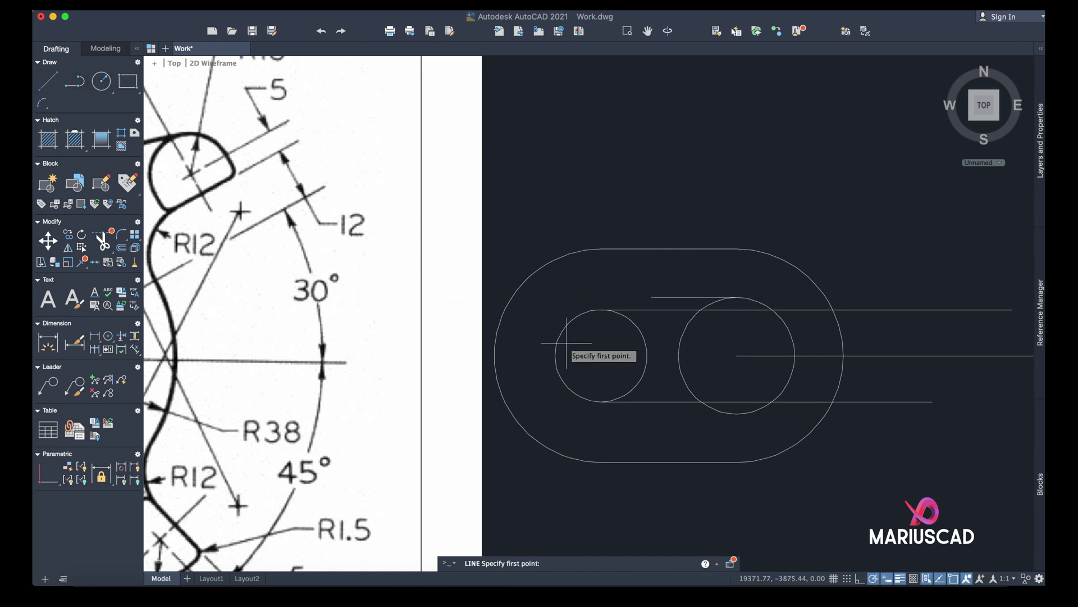
{"action": "key", "text": "Escape"}
{"action": "scroll", "coordinate": [650, 415], "scroll_direction": "down", "scroll_amount": 2}
{"action": "mouse_move", "coordinate": [617, 422]}
{"action": "middle_mouse_down"}
{"action": "mouse_move", "coordinate": [677, 378]}
{"action": "mouse_move", "coordinate": [905, 341]}
{"action": "middle_mouse_up"}
{"action": "left_click", "coordinate": [49, 82]}
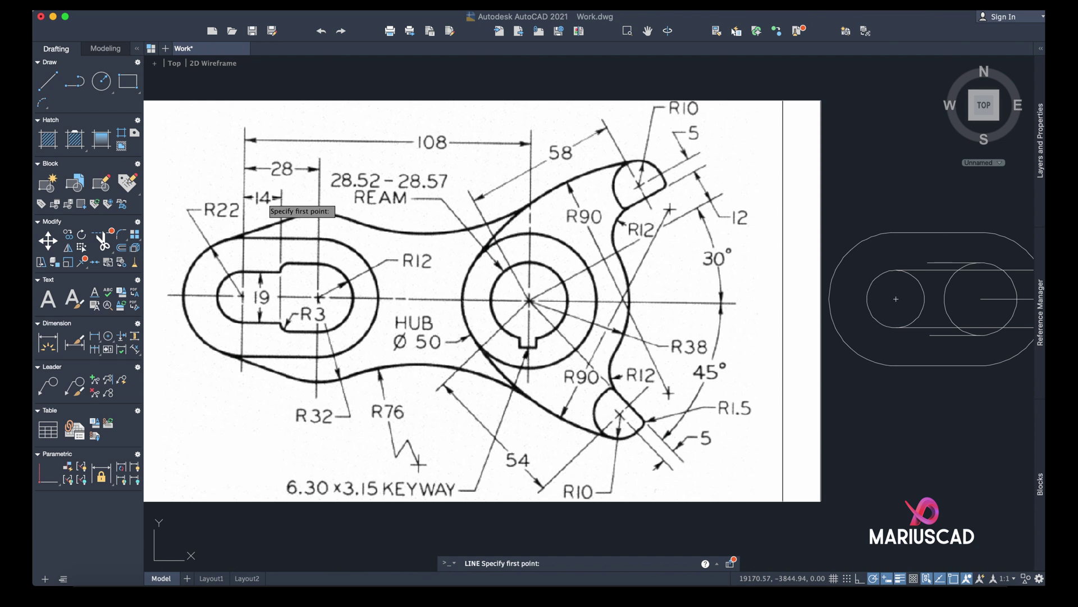
Step: Draw a vertical line from the circle's top quadrant to its bottom
{"action": "key", "text": "Escape"}
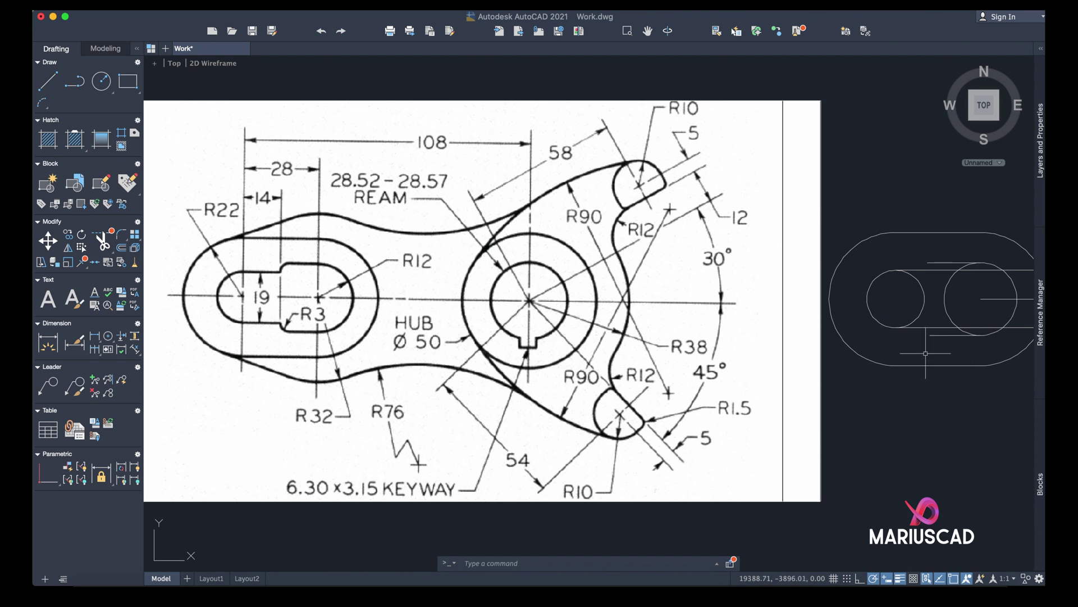
{"action": "left_click", "coordinate": [48, 82]}
{"action": "left_click", "coordinate": [895, 270]}
{"action": "left_click", "coordinate": [894, 324]}
{"action": "key", "text": "Escape"}
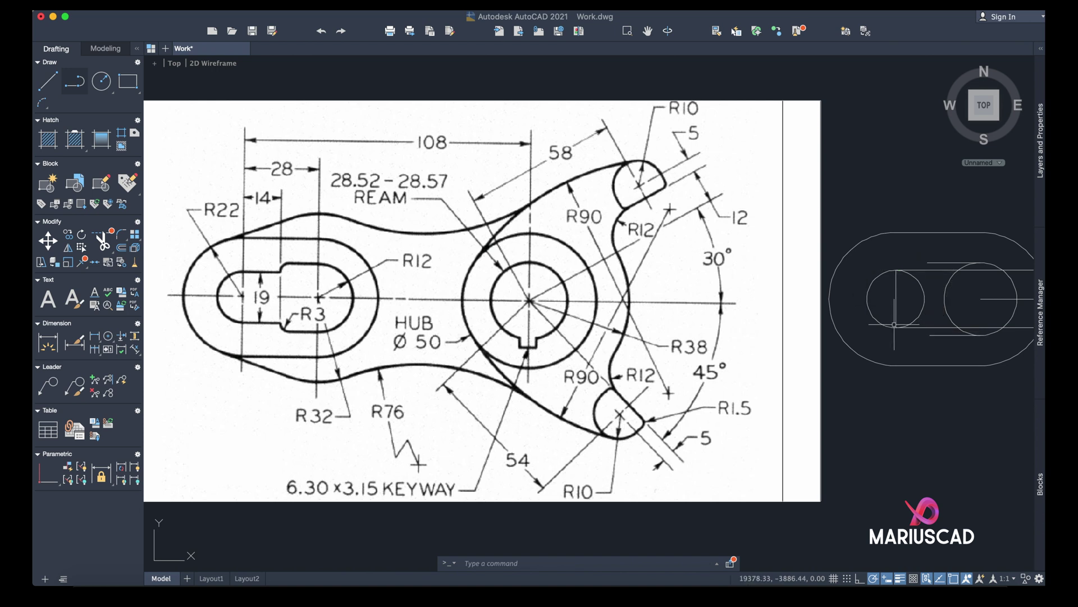
Step: Offset the vertical line 5 units to the right and adjust the resulting lines
{"action": "type", "text": "off"}
{"action": "key", "text": "Return"}
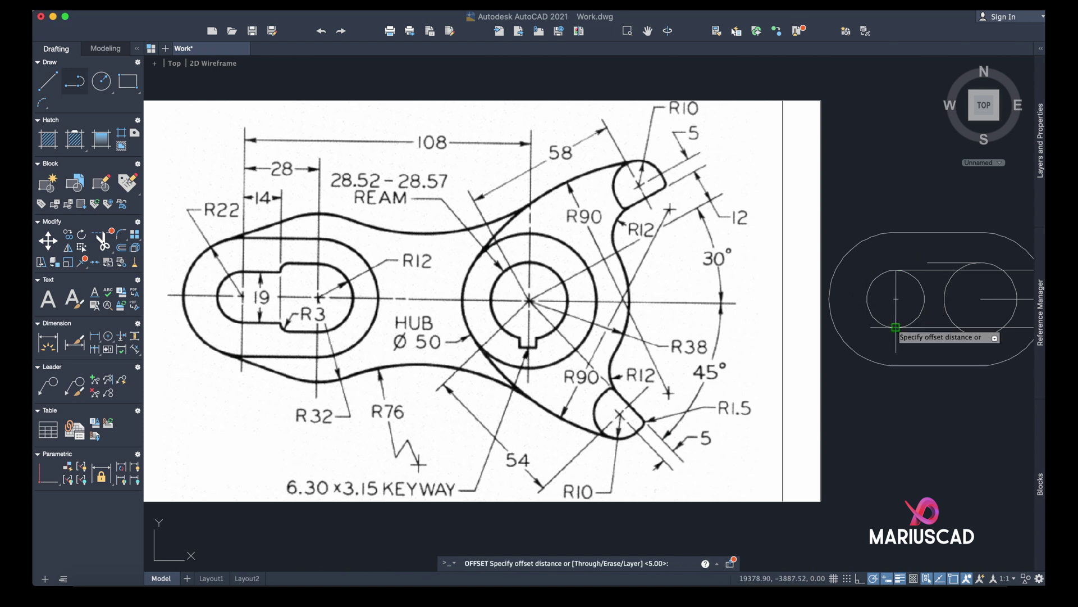
{"action": "key", "text": "Return"}
{"action": "left_click", "coordinate": [896, 312]}
{"action": "left_click", "coordinate": [921, 307]}
{"action": "left_click", "coordinate": [901, 290]}
{"action": "left_click", "coordinate": [893, 296]}
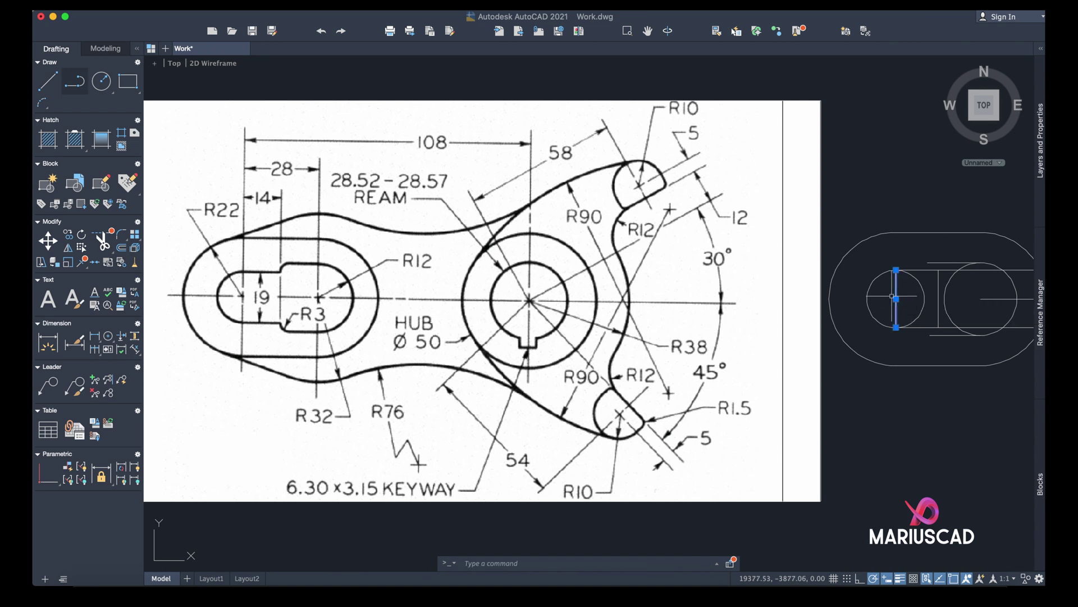
{"action": "left_click", "coordinate": [943, 287]}
{"action": "left_click", "coordinate": [939, 276]}
{"action": "left_click", "coordinate": [939, 259]}
{"action": "key", "text": "Escape"}
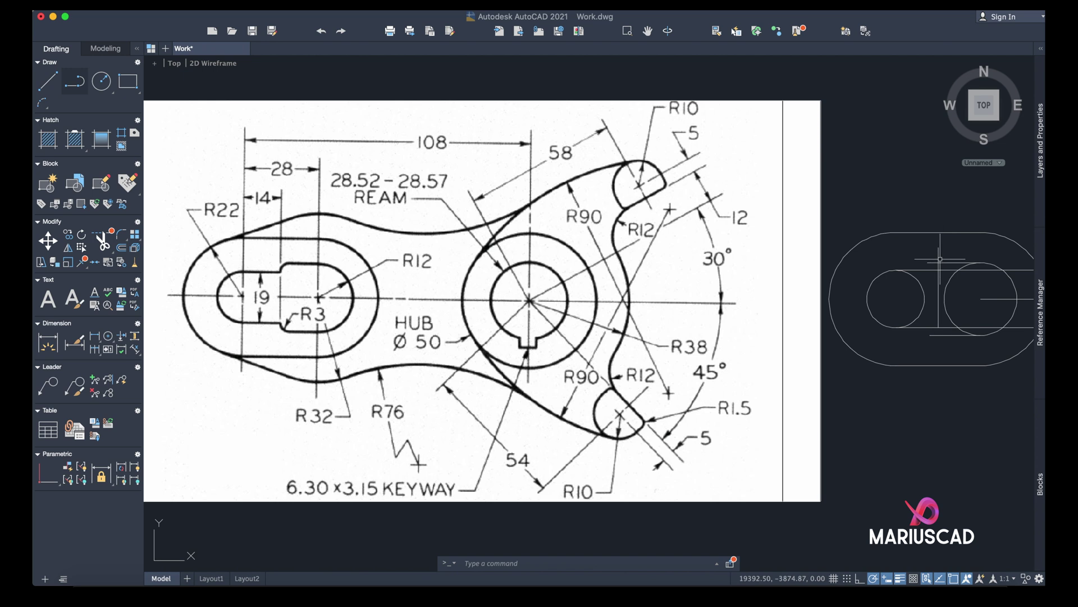
{"action": "left_click", "coordinate": [957, 360]}
{"action": "key", "text": "Escape"}
{"action": "left_click", "coordinate": [45, 76]}
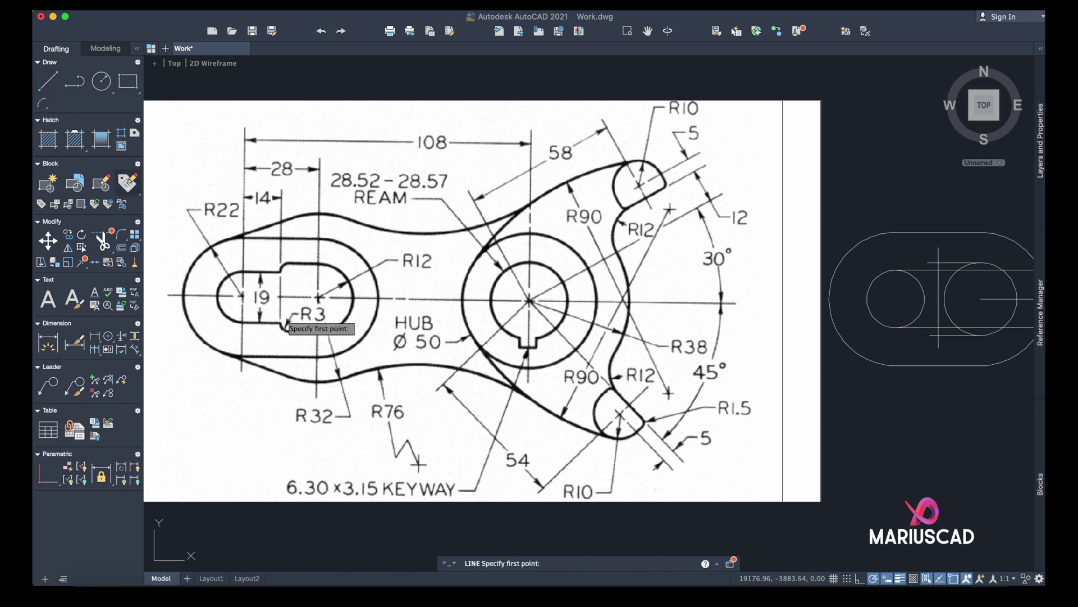
Step: Fillet the upper slot edge into the vertical step line with radius 3
{"action": "key", "text": "Escape"}
{"action": "scroll", "coordinate": [842, 269], "scroll_direction": "down", "scroll_amount": 3}
{"action": "scroll", "coordinate": [899, 275], "scroll_direction": "up", "scroll_amount": 8}
{"action": "scroll", "coordinate": [893, 287], "scroll_direction": "up", "scroll_amount": 2}
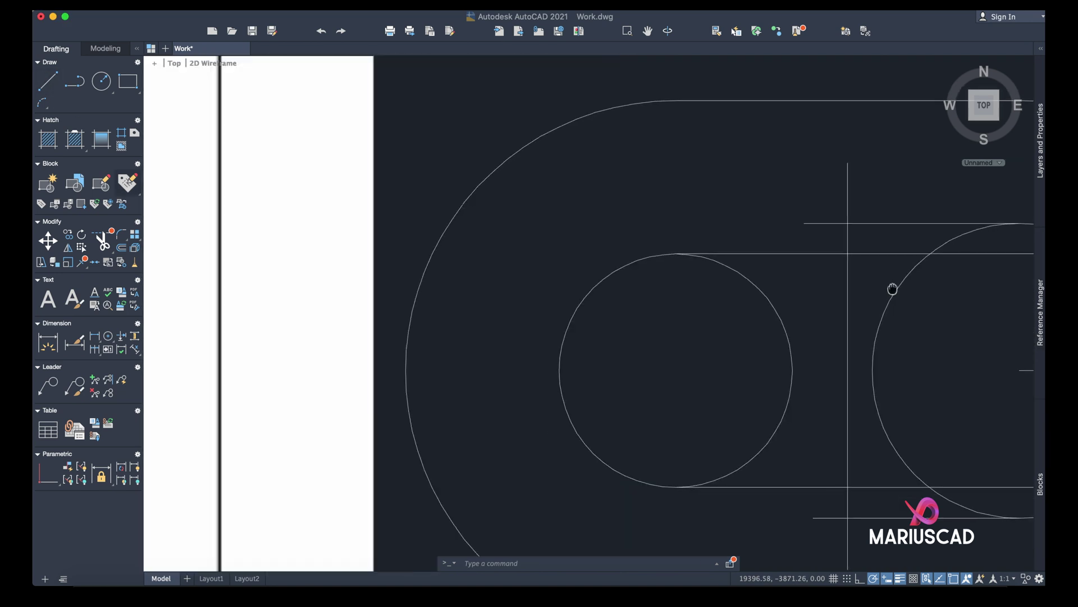
{"action": "type", "text": "fil"}
{"action": "key", "text": "Return"}
{"action": "type", "text": "r"}
{"action": "key", "text": "Return"}
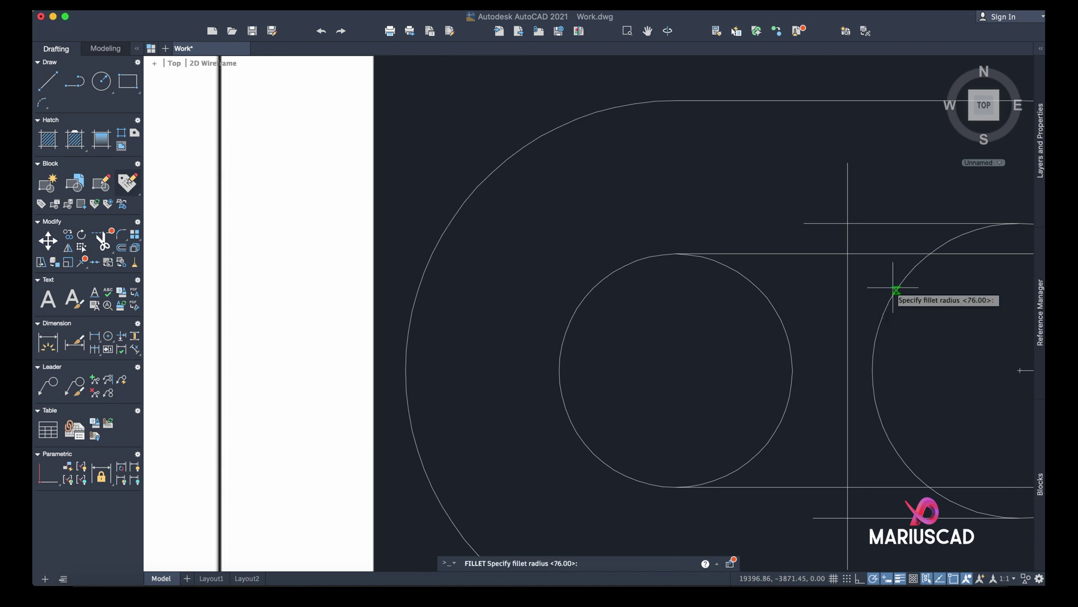
{"action": "key", "text": "Return"}
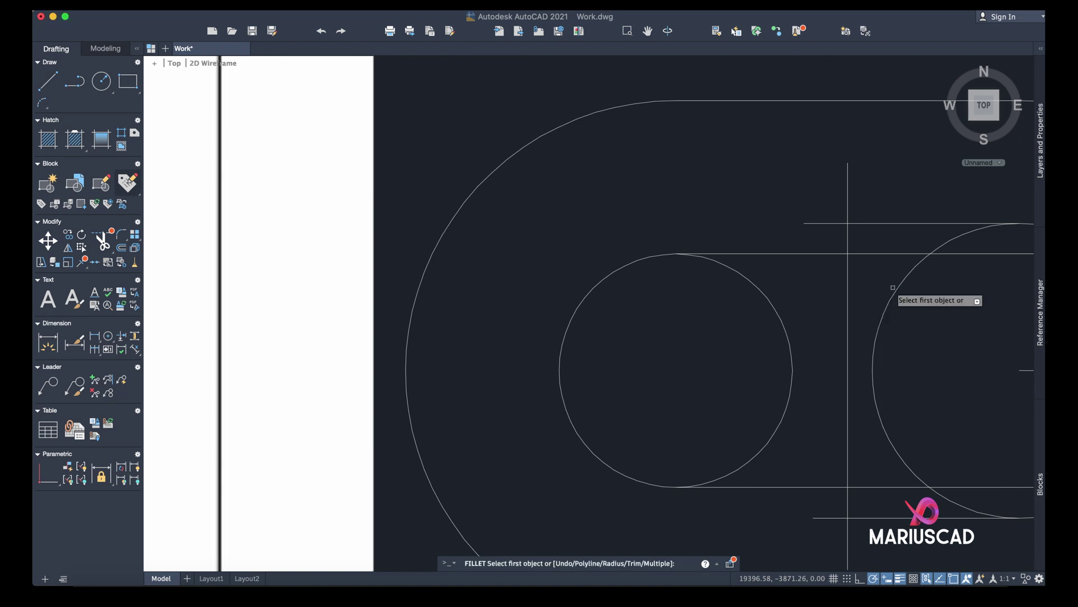
{"action": "left_click", "coordinate": [855, 228]}
{"action": "left_click", "coordinate": [848, 233]}
Step: Fillet the lower slot edge into the step line, again with radius 3
{"action": "scroll", "coordinate": [869, 294], "scroll_direction": "down", "scroll_amount": 5}
{"action": "type", "text": "filet"}
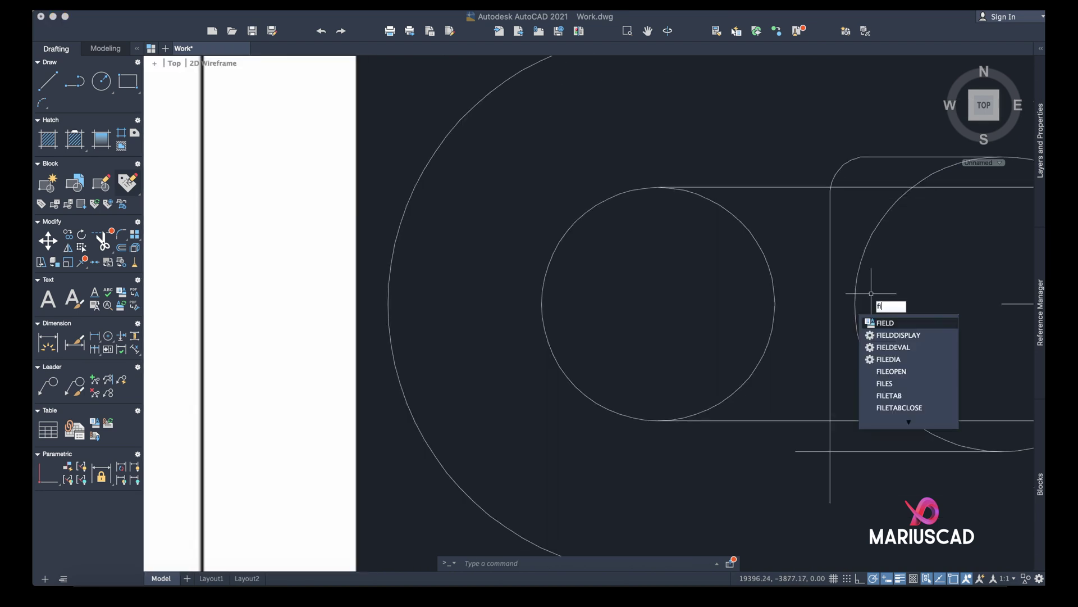
{"action": "key", "text": "BackSpace"}
{"action": "key", "text": "BackSpace"}
{"action": "key", "text": "BackSpace"}
{"action": "key", "text": "BackSpace"}
{"action": "key", "text": "BackSpace"}
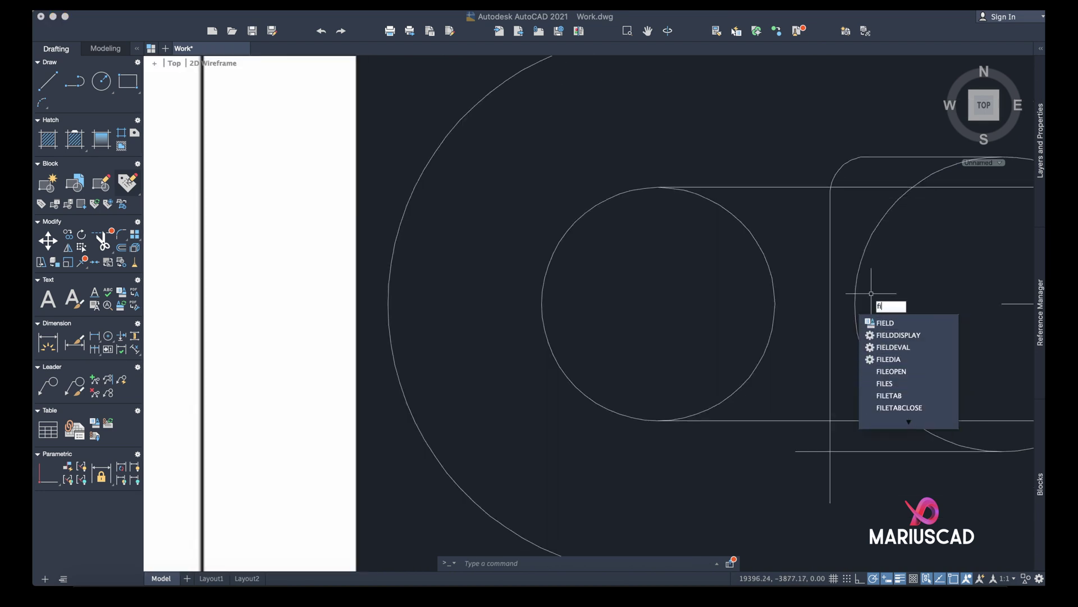
{"action": "type", "text": "fillet"}
{"action": "key", "text": "Return"}
{"action": "type", "text": "r"}
{"action": "key", "text": "Return"}
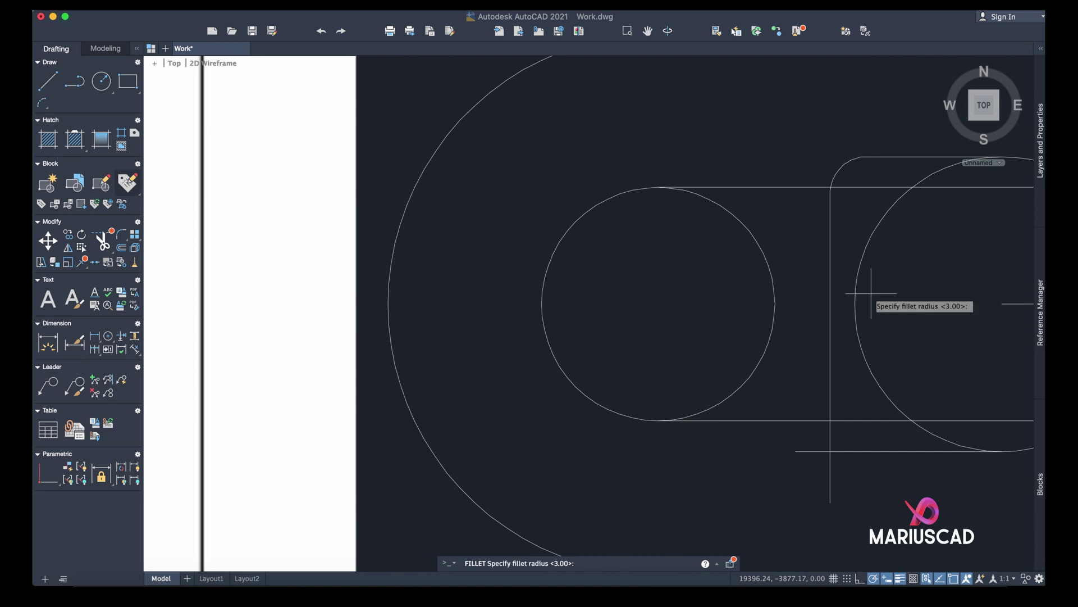
{"action": "key", "text": "Return"}
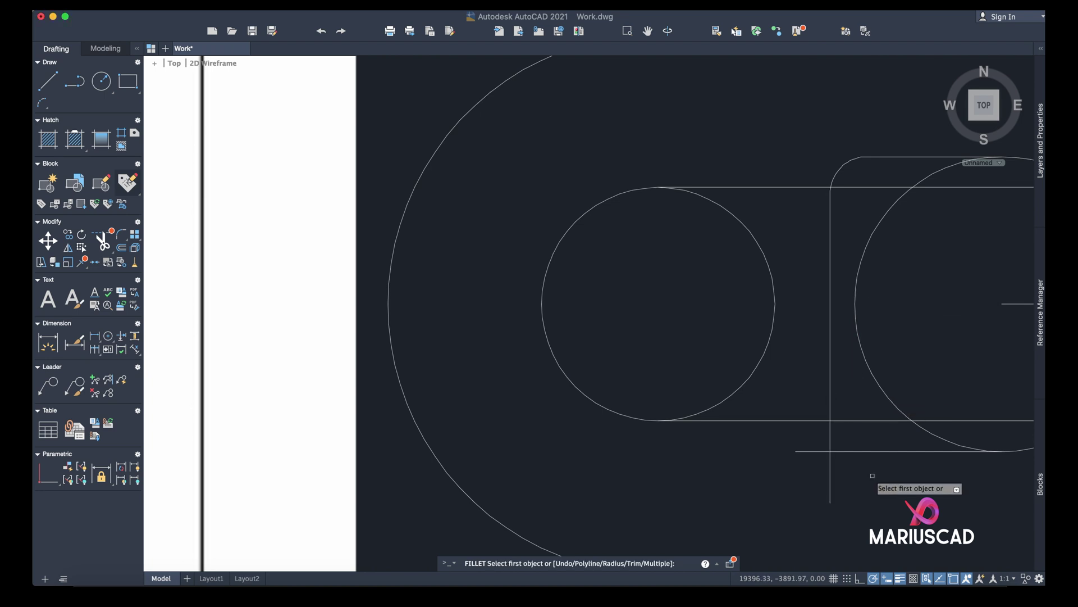
{"action": "left_click", "coordinate": [855, 452]}
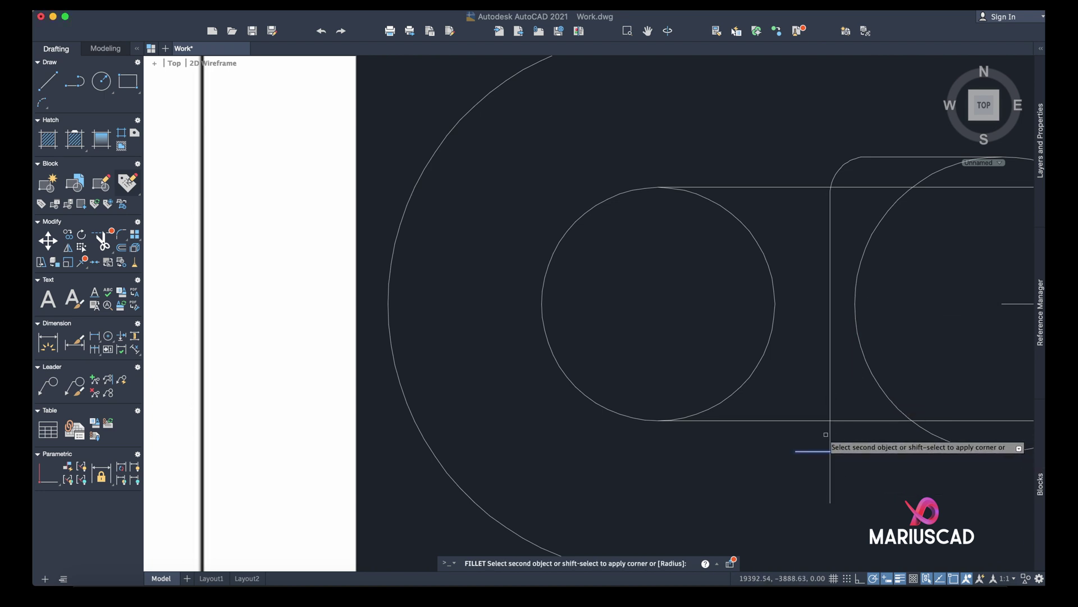
{"action": "left_click", "coordinate": [829, 434]}
{"action": "middle_click_drag", "start_coordinate": [830, 432], "coordinate": [815, 429]}
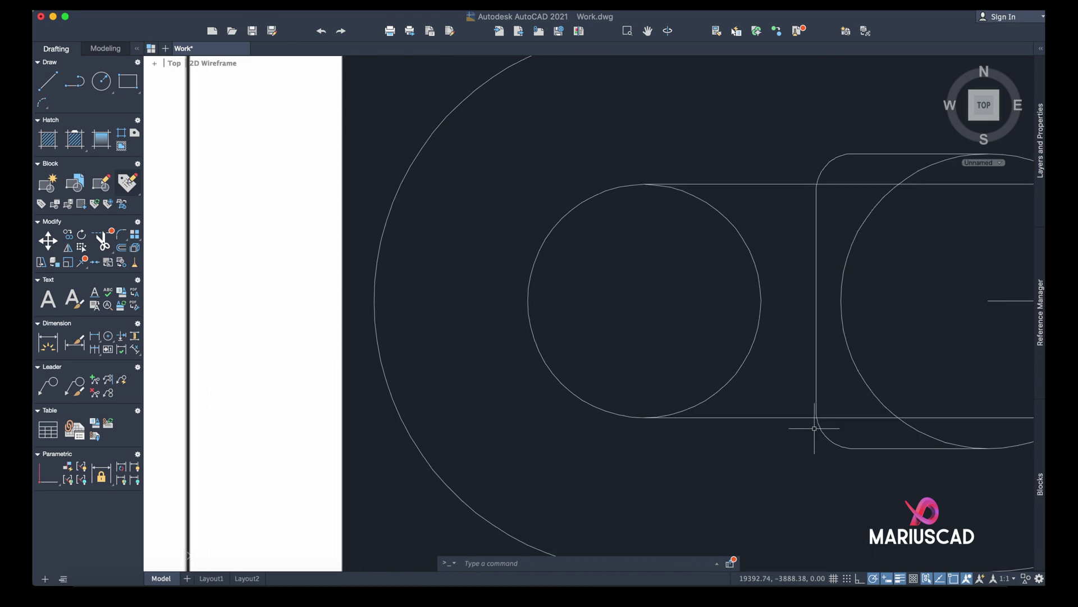
Step: Trim the leftover line stubs and arc ends inside the circles
{"action": "type", "text": "trim"}
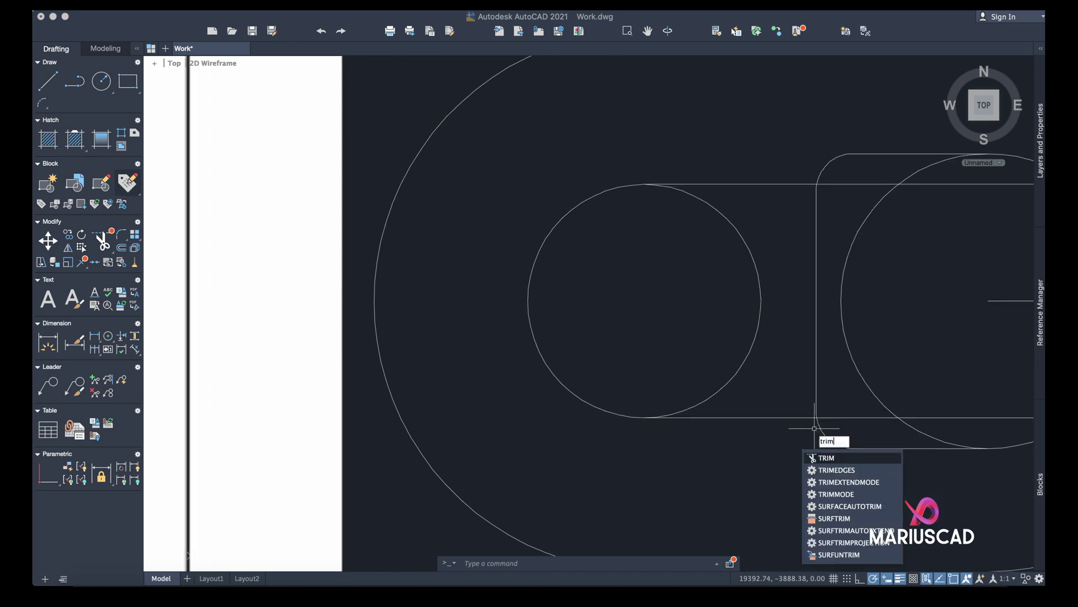
{"action": "key", "text": "Return"}
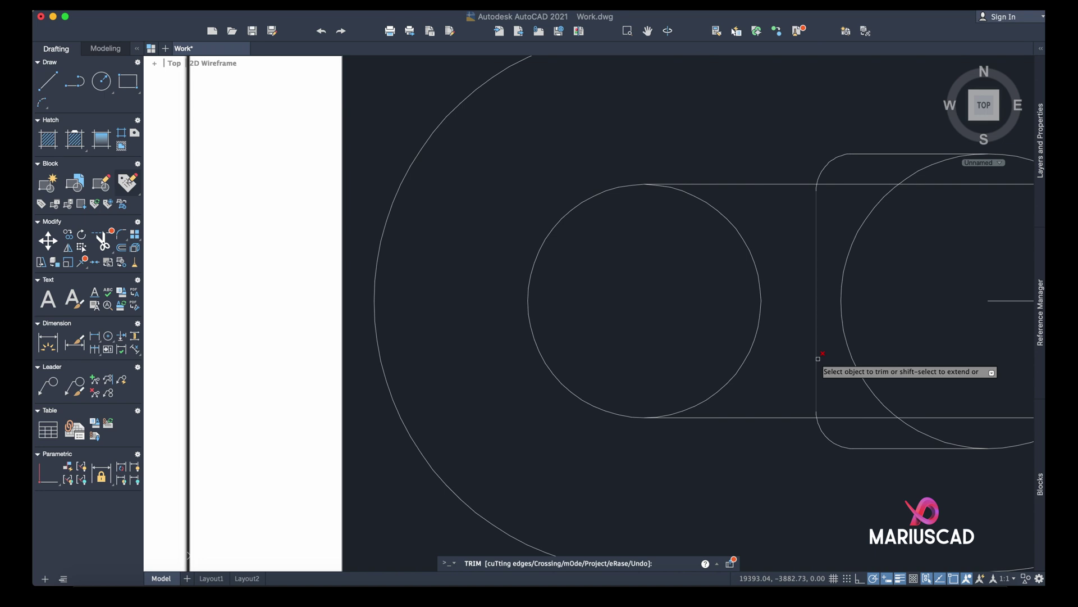
{"action": "left_click", "coordinate": [816, 188]}
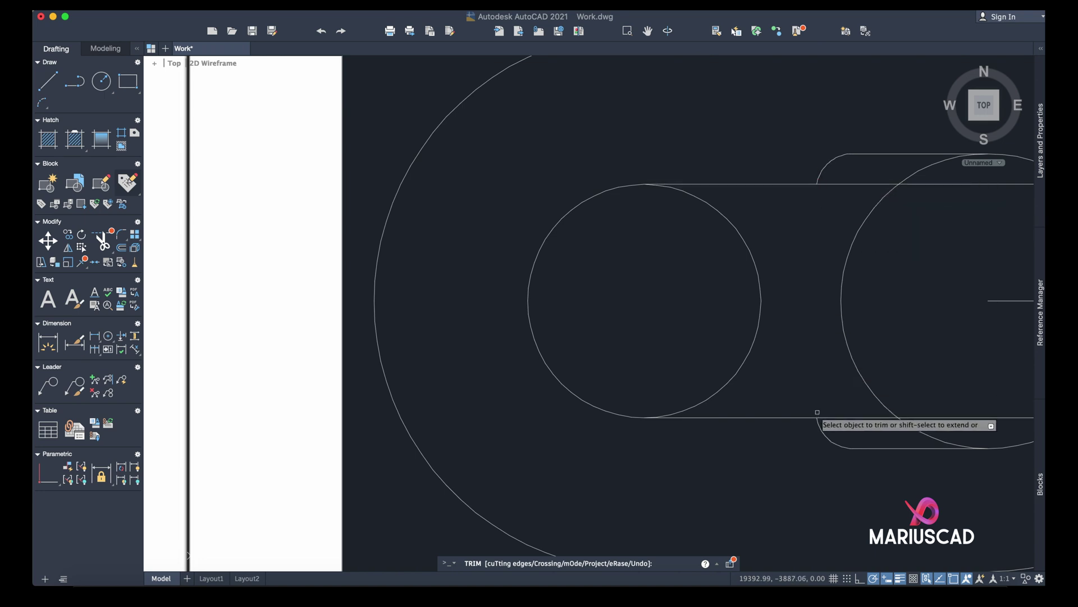
{"action": "left_click", "coordinate": [838, 419]}
{"action": "left_click", "coordinate": [862, 184]}
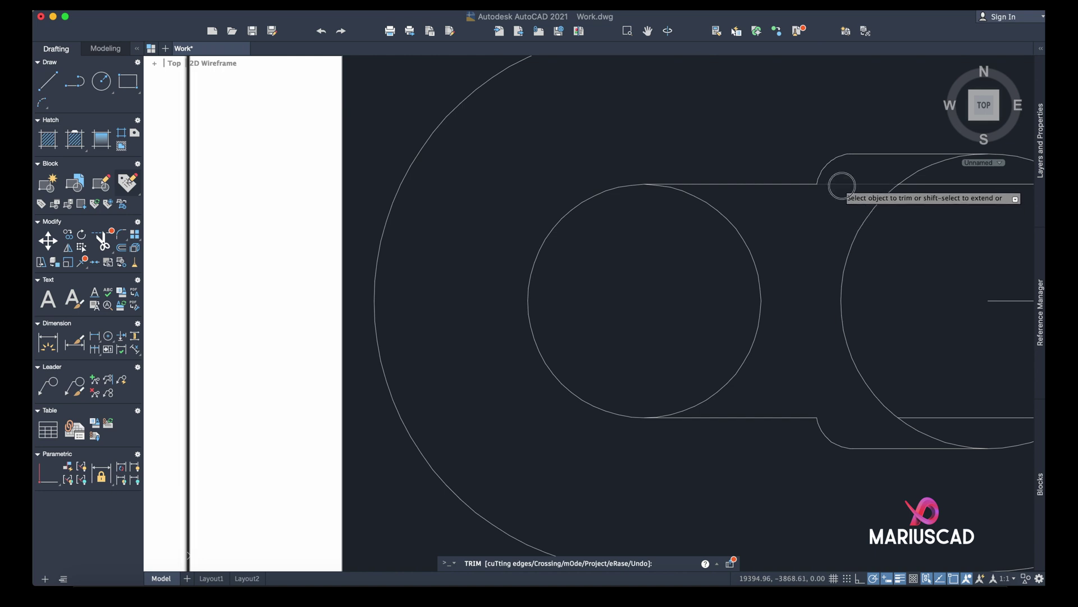
{"action": "left_click", "coordinate": [945, 185]}
{"action": "left_click", "coordinate": [935, 187]}
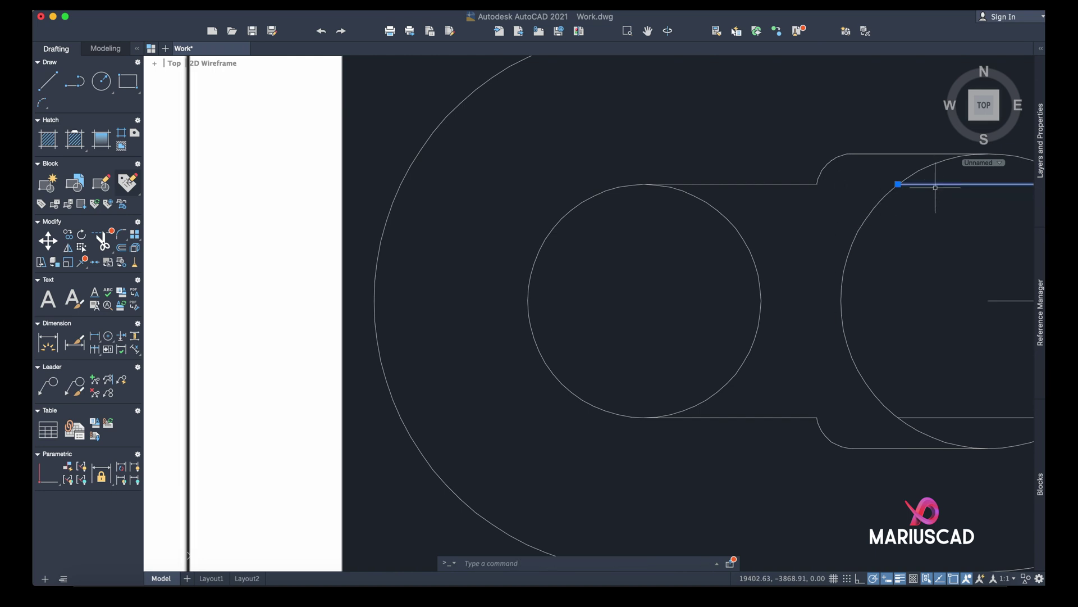
{"action": "left_click", "coordinate": [936, 421]}
{"action": "key", "text": "Escape"}
{"action": "middle_click_drag", "start_coordinate": [934, 373], "coordinate": [807, 356]}
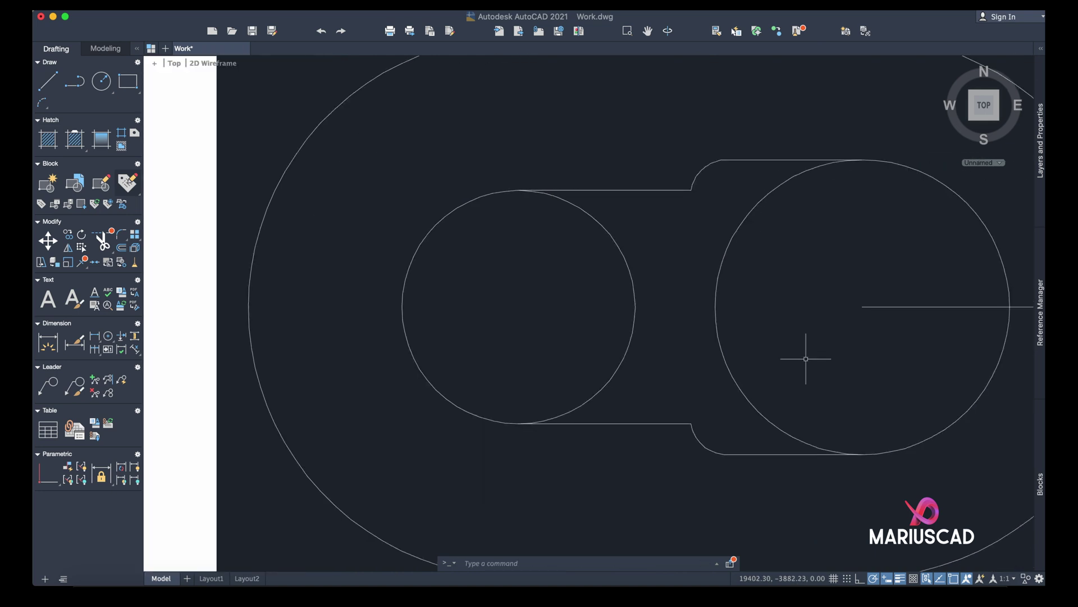
{"action": "scroll", "coordinate": [806, 356], "scroll_direction": "down", "scroll_amount": 2}
Step: Fence-trim the remaining circle arcs between the shapes to close the stepped slot
{"action": "type", "text": "tr"}
{"action": "key", "text": "Return"}
{"action": "left_click", "coordinate": [776, 337]}
{"action": "left_click", "coordinate": [691, 309]}
{"action": "key", "text": "Return"}
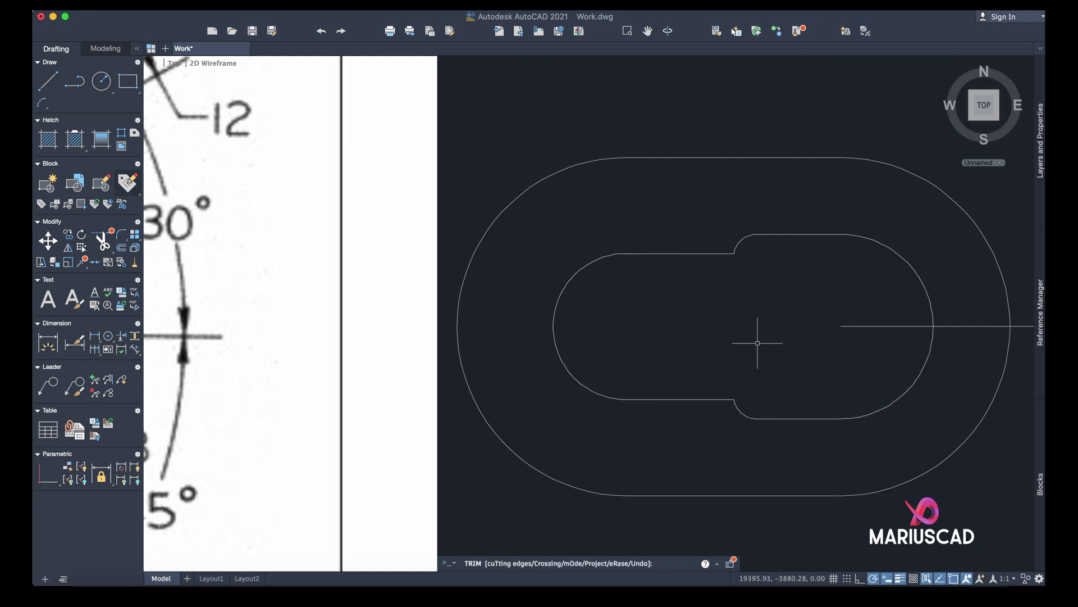
{"action": "key", "text": "Escape"}
{"action": "scroll", "coordinate": [727, 356], "scroll_direction": "up", "scroll_amount": 3}
Step: Zoom and pan to frame the reference lever beside the traced slot, starting LINE
{"action": "scroll", "coordinate": [718, 354], "scroll_direction": "down", "scroll_amount": 4}
{"action": "scroll", "coordinate": [899, 308], "scroll_direction": "down", "scroll_amount": 5}
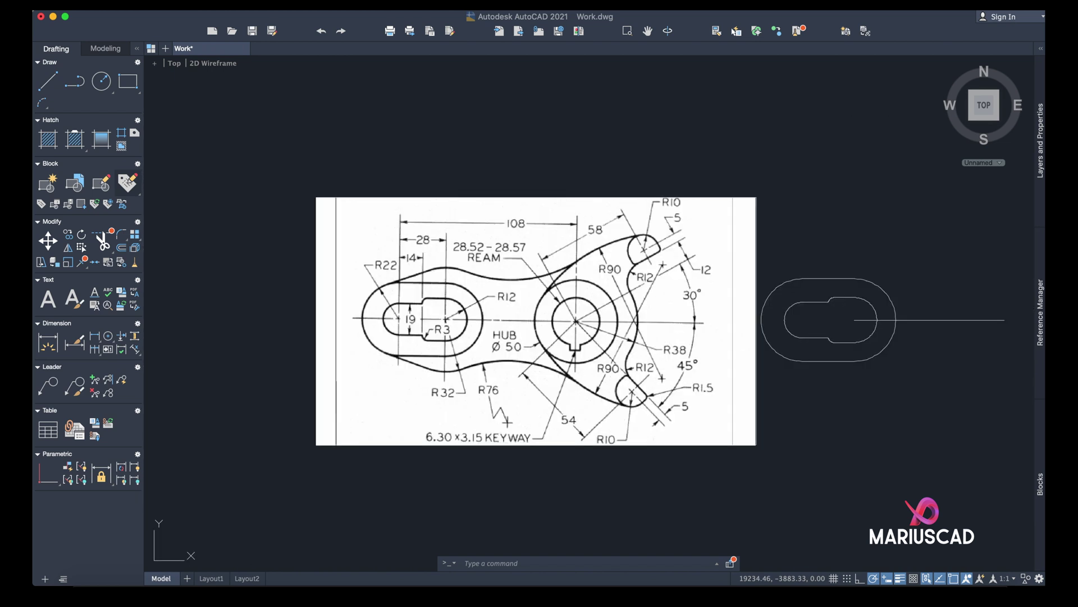
{"action": "middle_click_drag", "start_coordinate": [898, 309], "coordinate": [861, 313]}
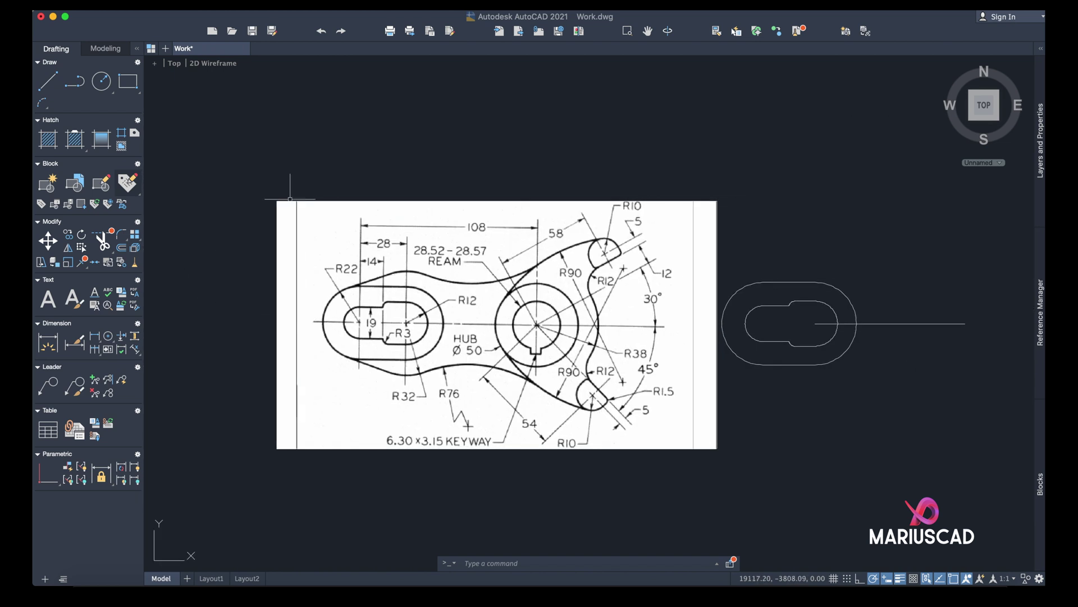
{"action": "left_click", "coordinate": [48, 81]}
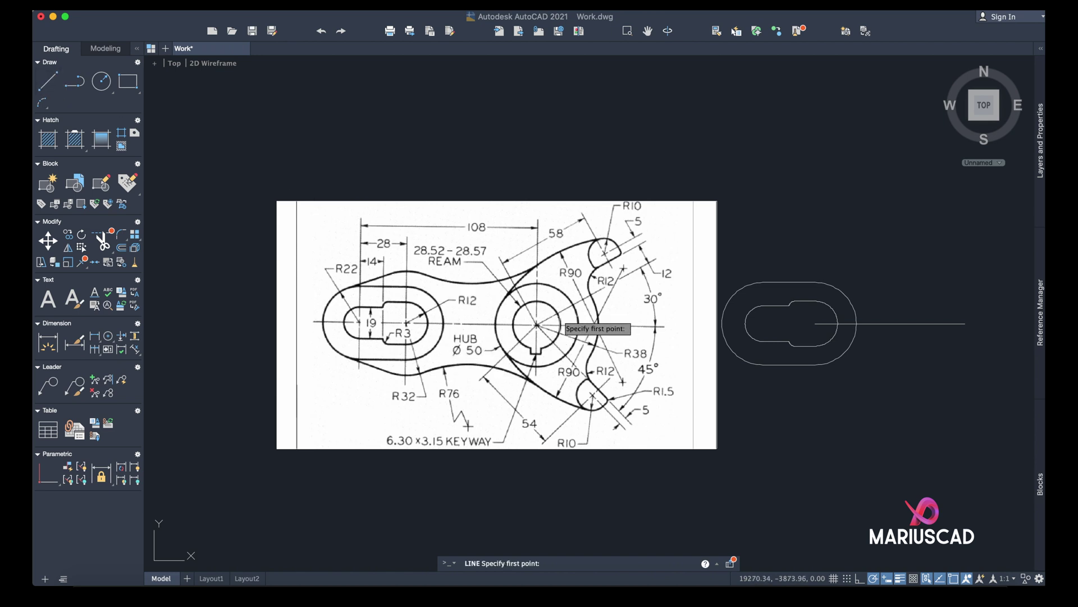
Step: Recheck the slot against the reference and bring up the Draw menu's Circle options
{"action": "scroll", "coordinate": [533, 342], "scroll_direction": "up", "scroll_amount": 2}
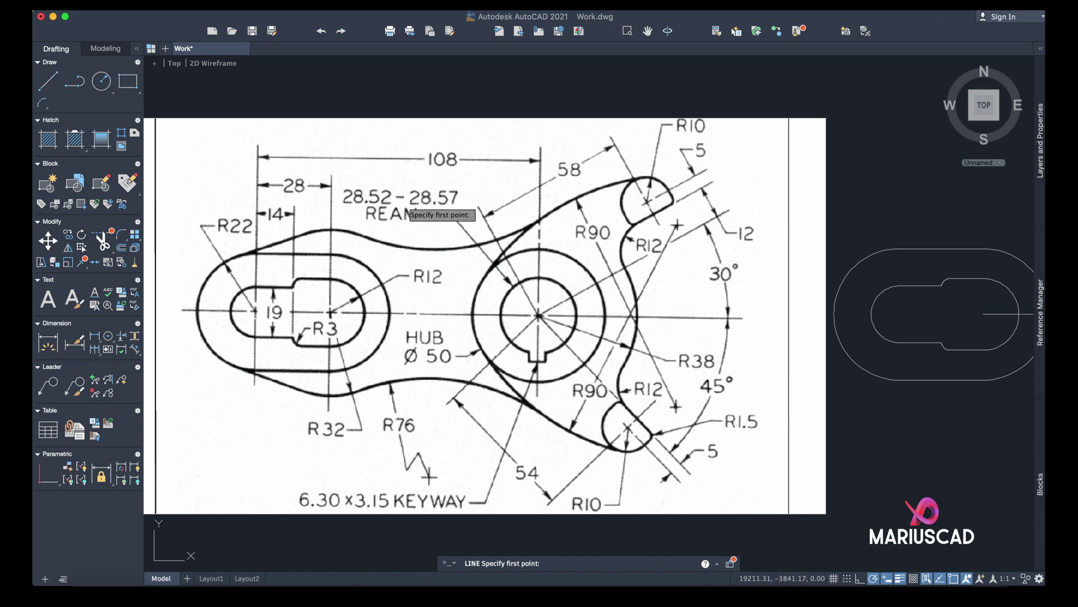
{"action": "scroll", "coordinate": [578, 275], "scroll_direction": "right", "scroll_amount": 5}
{"action": "scroll", "coordinate": [565, 282], "scroll_direction": "up", "scroll_amount": 2}
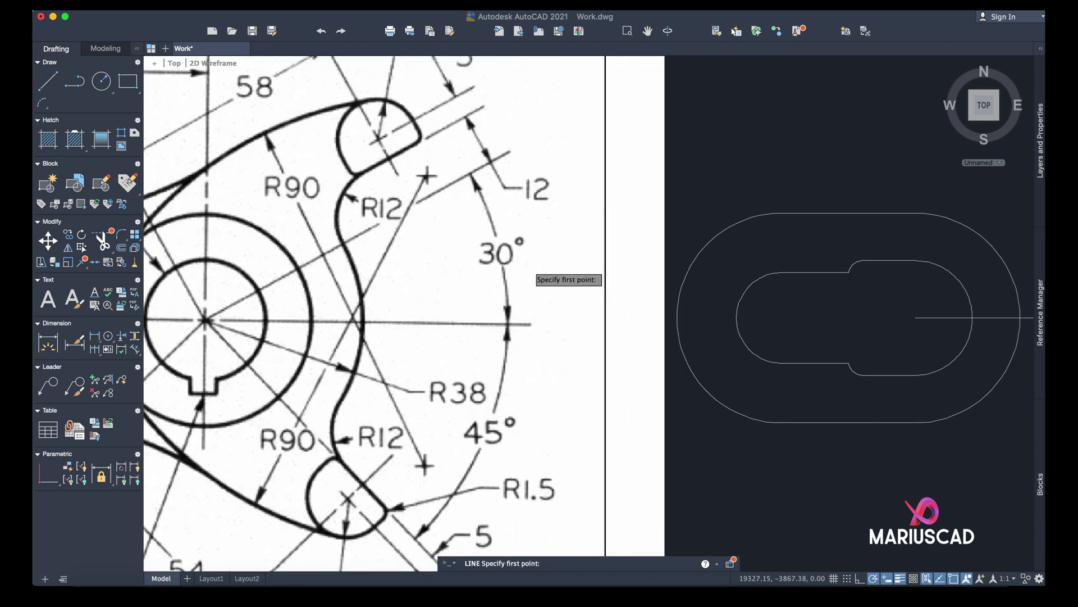
{"action": "scroll", "coordinate": [497, 247], "scroll_direction": "down", "scroll_amount": 4}
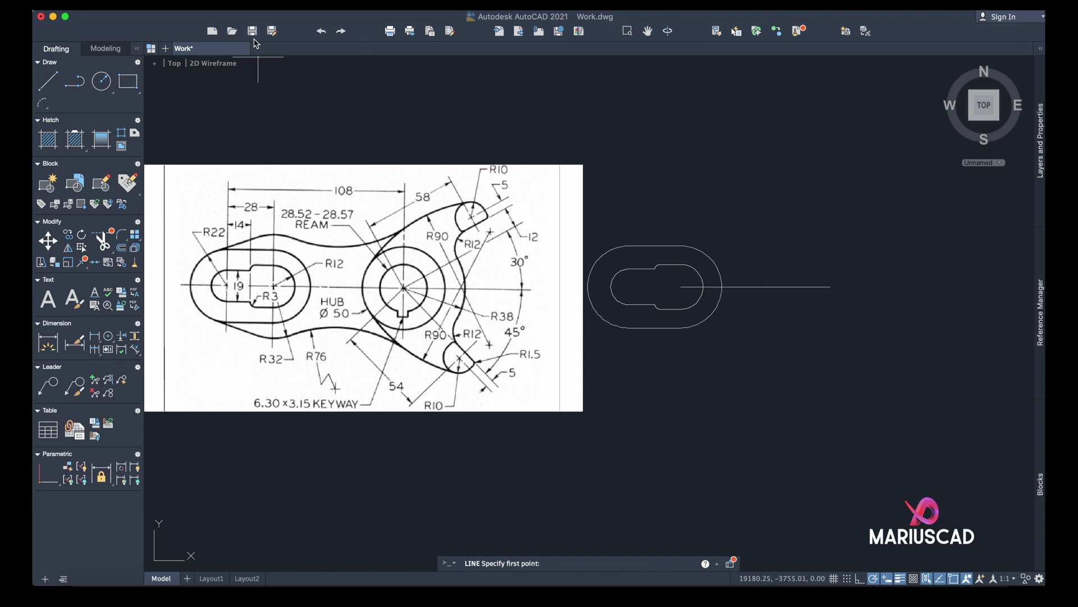
{"action": "left_click", "coordinate": [337, 7]}
{"action": "mouse_move", "coordinate": [358, 136]}
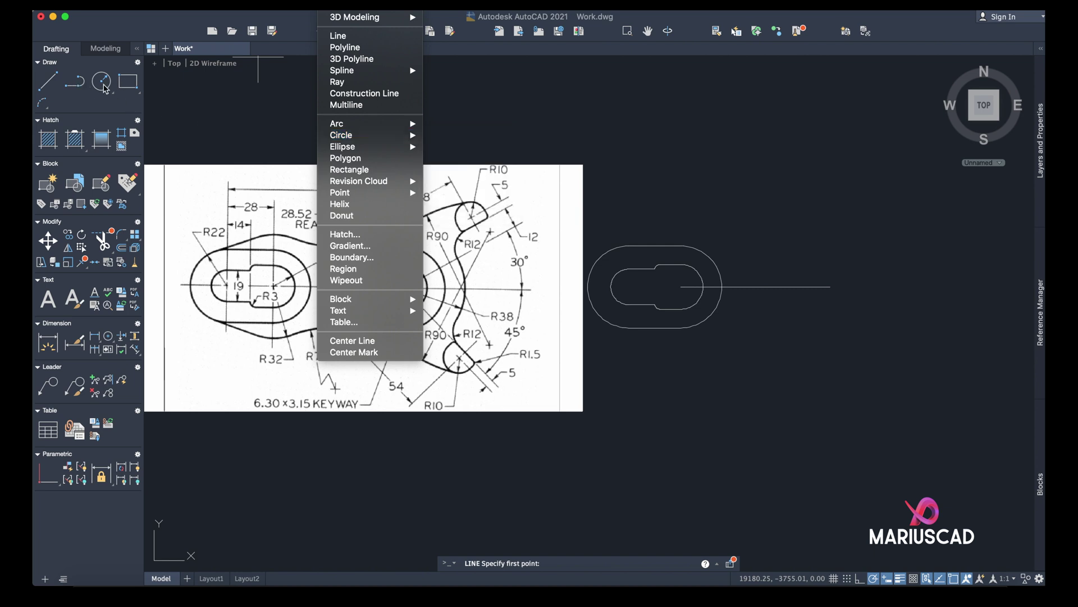
Step: Try a Center, Diameter circle at the baseline's right end with diameter 28, then cancel it
{"action": "mouse_move", "coordinate": [400, 136]}
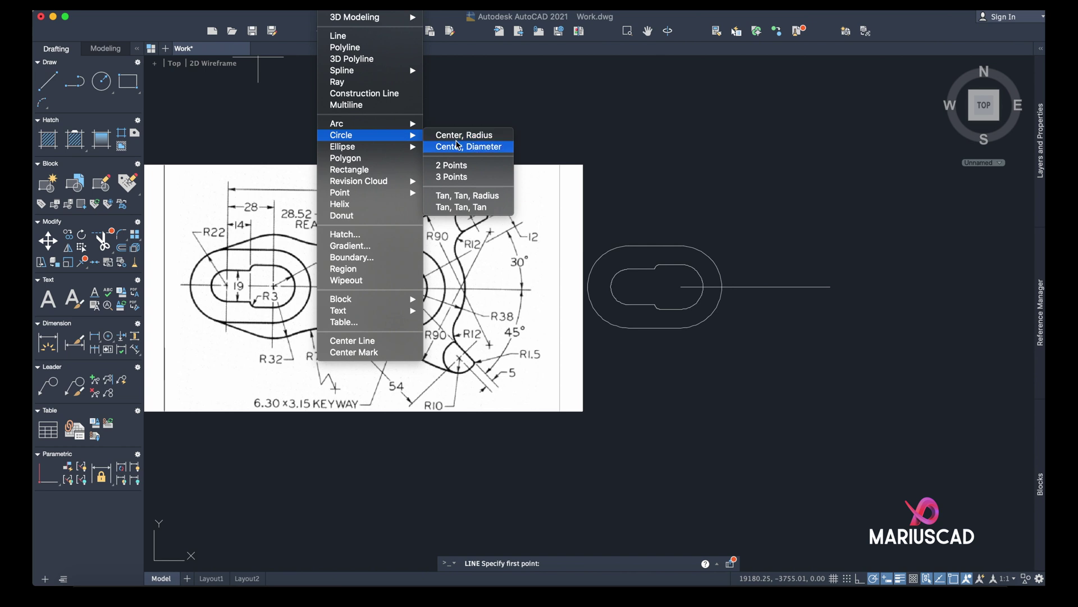
{"action": "left_click", "coordinate": [458, 147]}
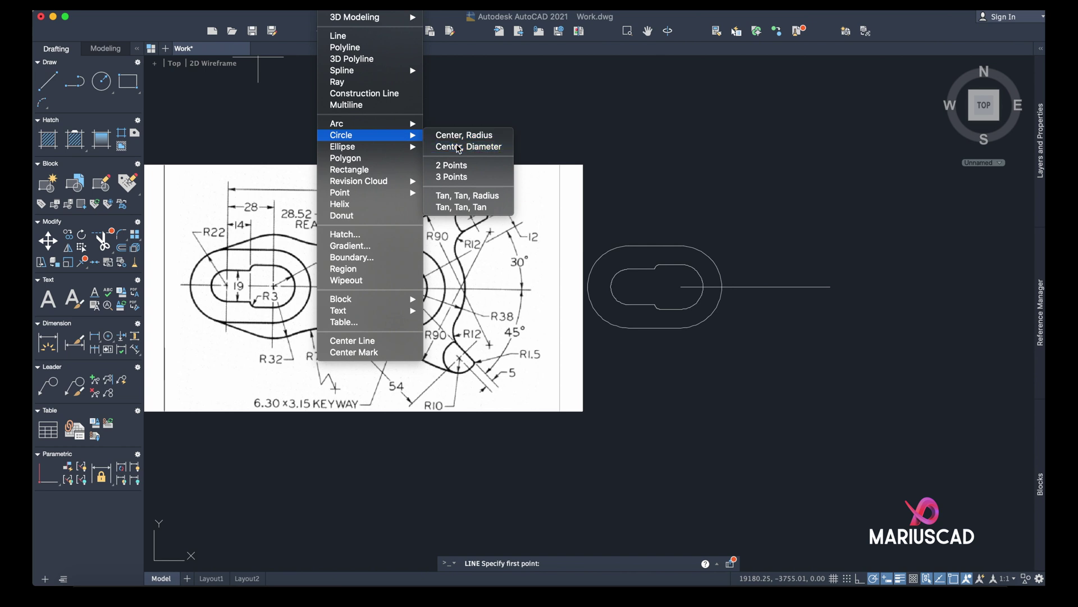
{"action": "left_click", "coordinate": [830, 287]}
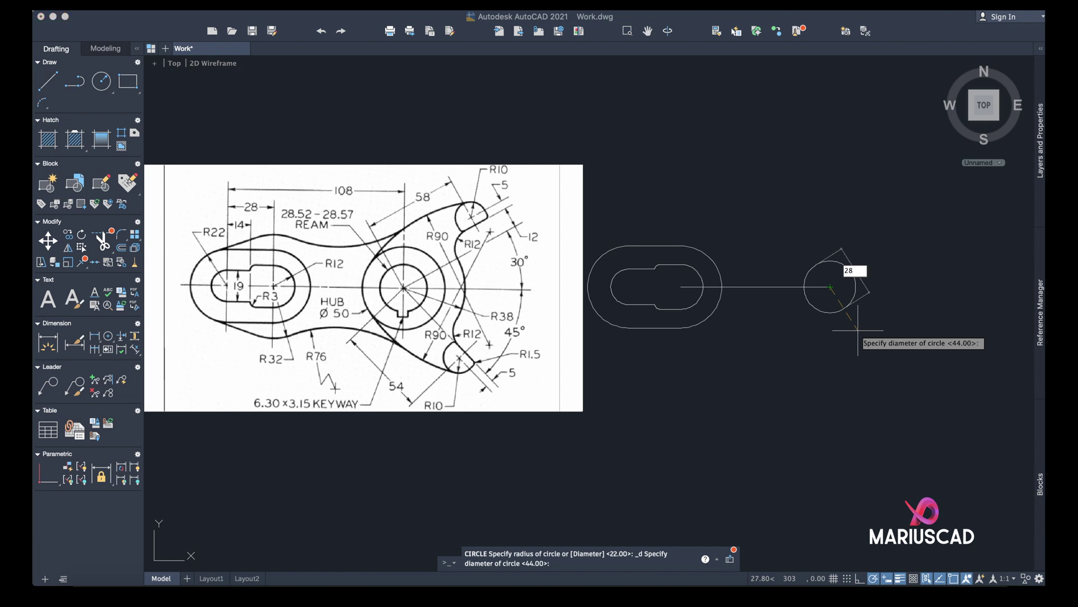
{"action": "type", "text": "28"}
{"action": "key", "text": "Tab"}
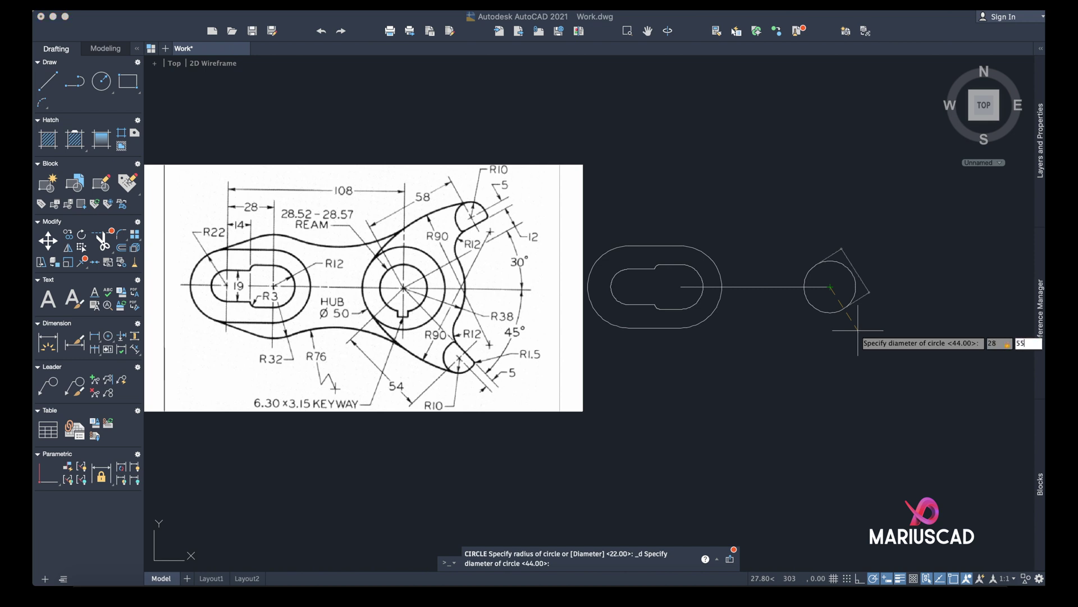
{"action": "key", "text": "Escape"}
Step: Draw a 28.55-diameter Center, Diameter circle on the baseline's right endpoint
{"action": "left_click", "coordinate": [326, 5]}
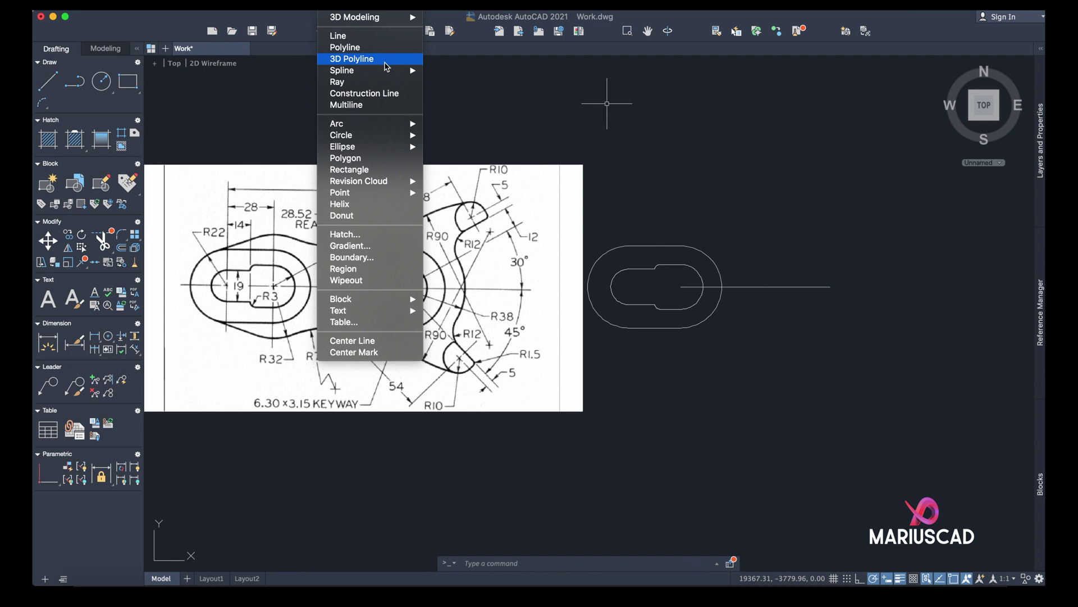
{"action": "mouse_move", "coordinate": [371, 135]}
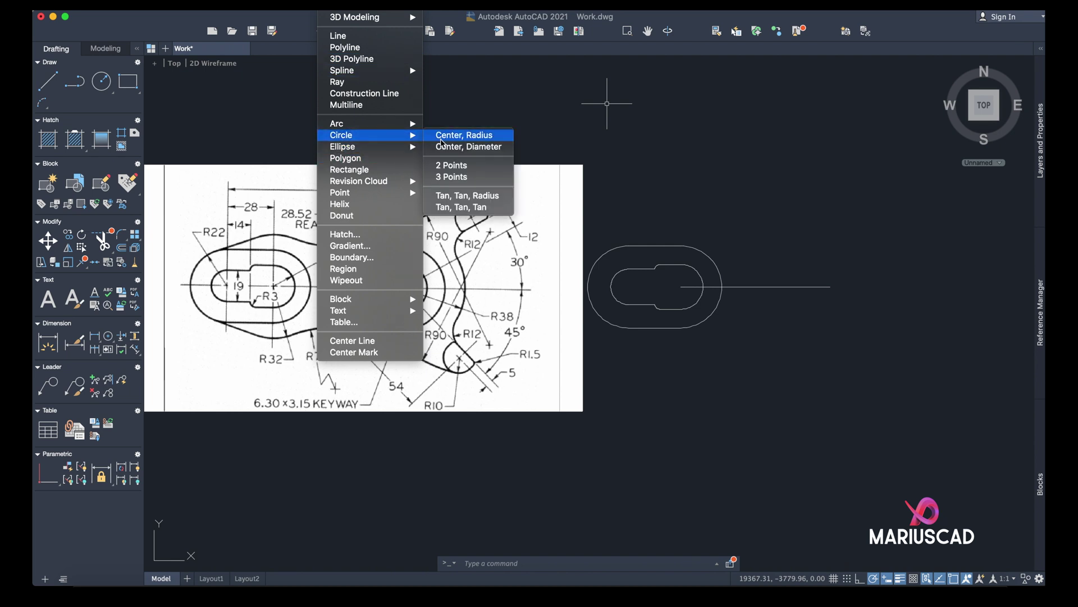
{"action": "left_click", "coordinate": [471, 147]}
{"action": "left_click", "coordinate": [830, 287]}
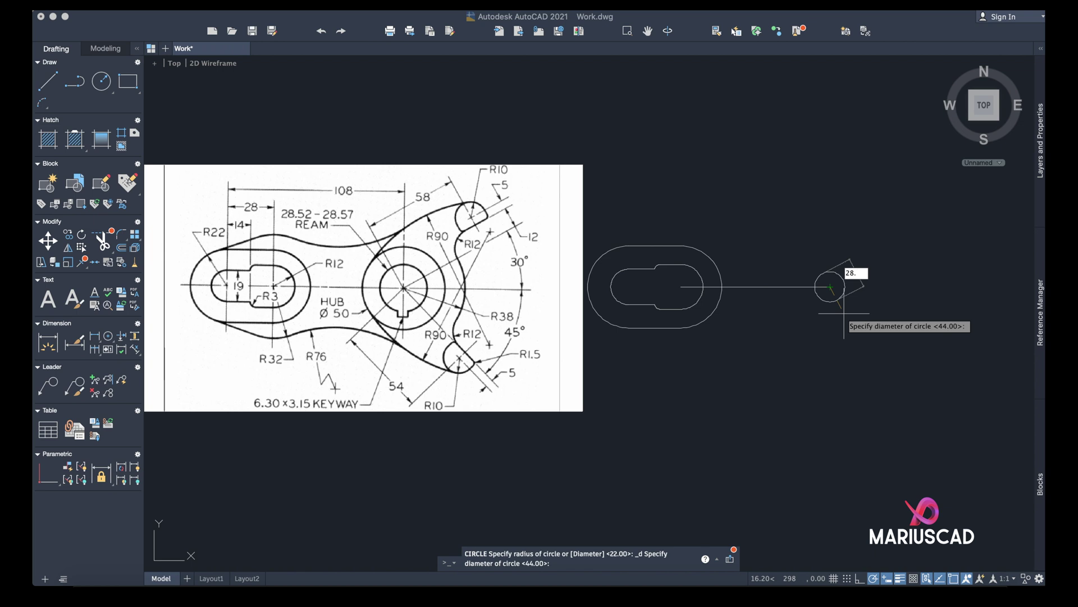
{"action": "type", "text": "28.55"}
{"action": "key", "text": "Return"}
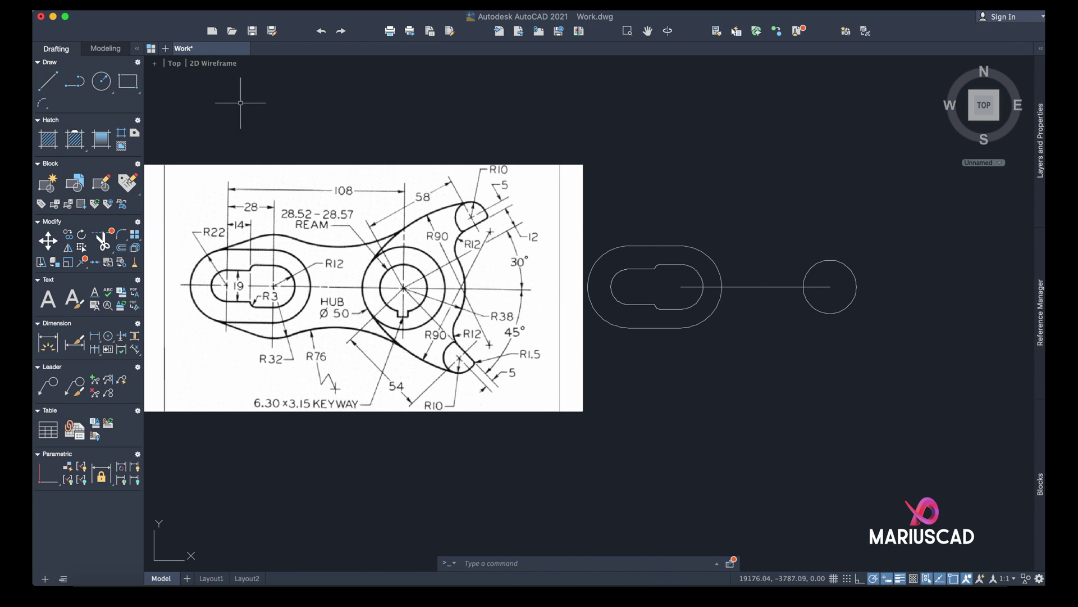
Step: Draw a radius-25 circle concentric with the 28.55 bore circle as the hub outline
{"action": "scroll", "coordinate": [373, 313], "scroll_direction": "down", "scroll_amount": 3}
{"action": "scroll", "coordinate": [602, 378], "scroll_direction": "up", "scroll_amount": 8}
{"action": "scroll", "coordinate": [686, 338], "scroll_direction": "down", "scroll_amount": 2}
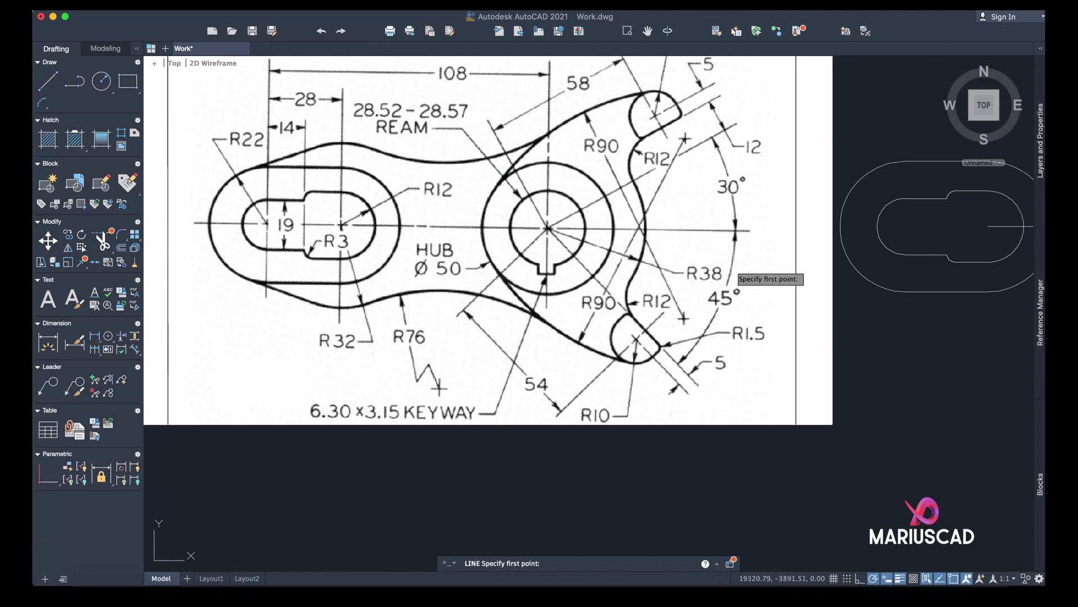
{"action": "middle_click_drag", "start_coordinate": [733, 271], "coordinate": [499, 309]}
{"action": "scroll", "coordinate": [499, 309], "scroll_direction": "up", "scroll_amount": 2}
{"action": "scroll", "coordinate": [499, 309], "scroll_direction": "down", "scroll_amount": 4}
{"action": "key", "text": "Escape"}
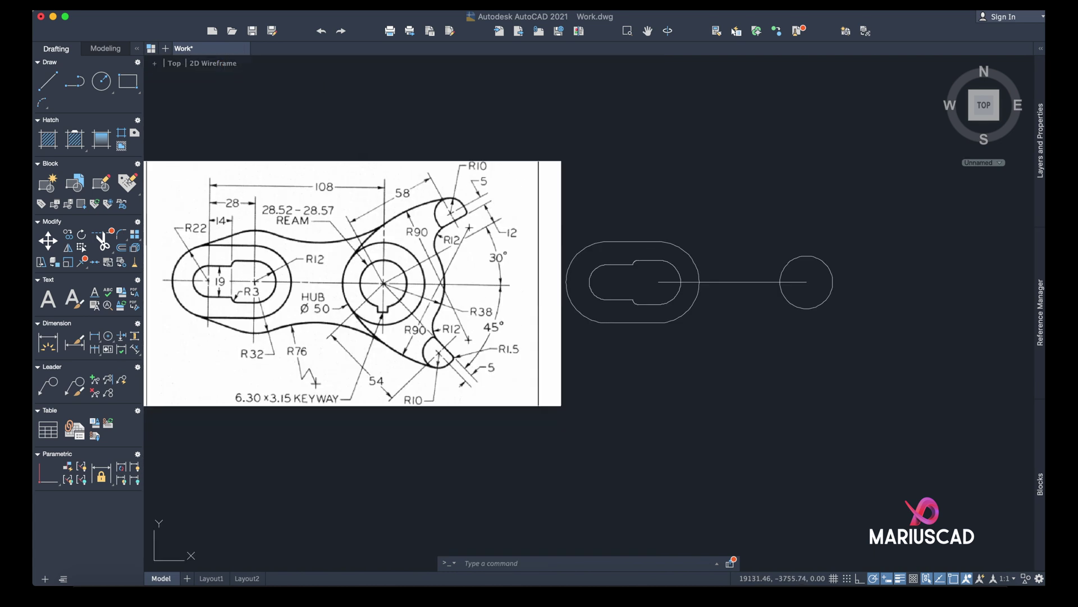
{"action": "left_click", "coordinate": [99, 83]}
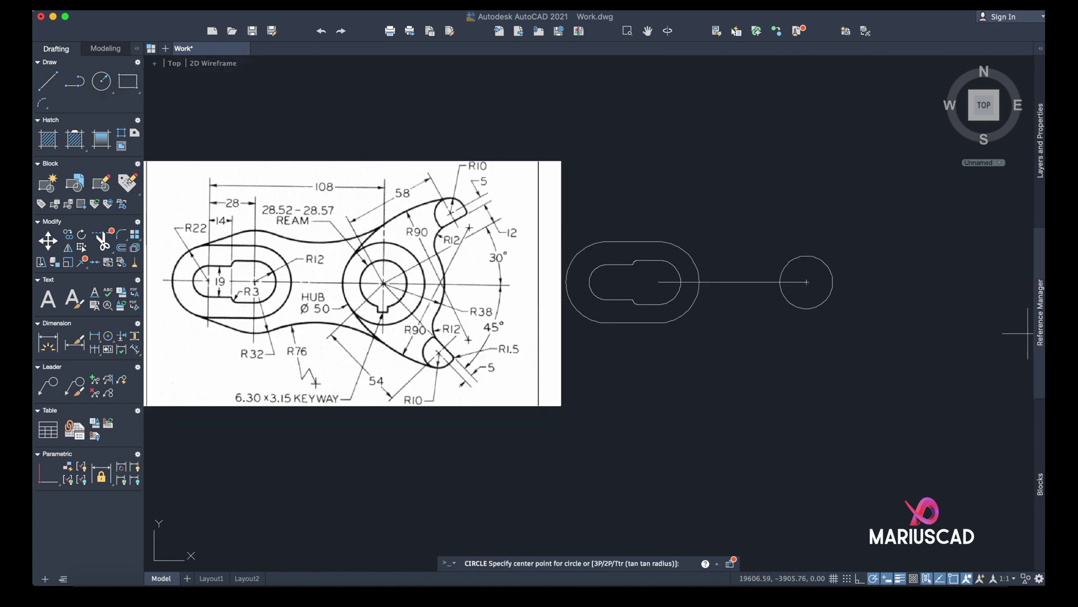
{"action": "left_click", "coordinate": [807, 282]}
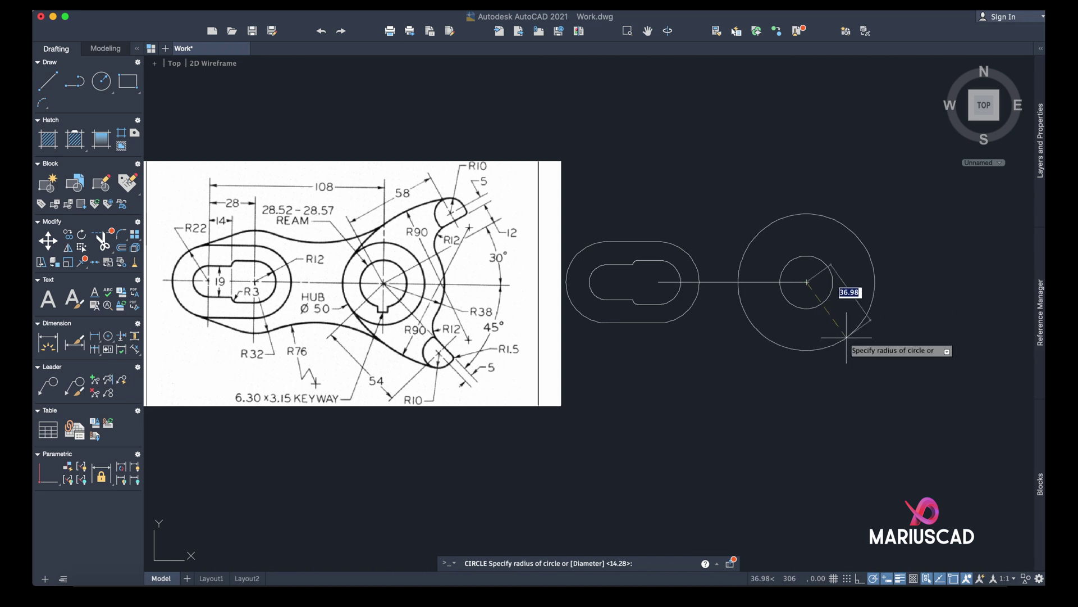
{"action": "type", "text": "25"}
{"action": "key", "text": "Return"}
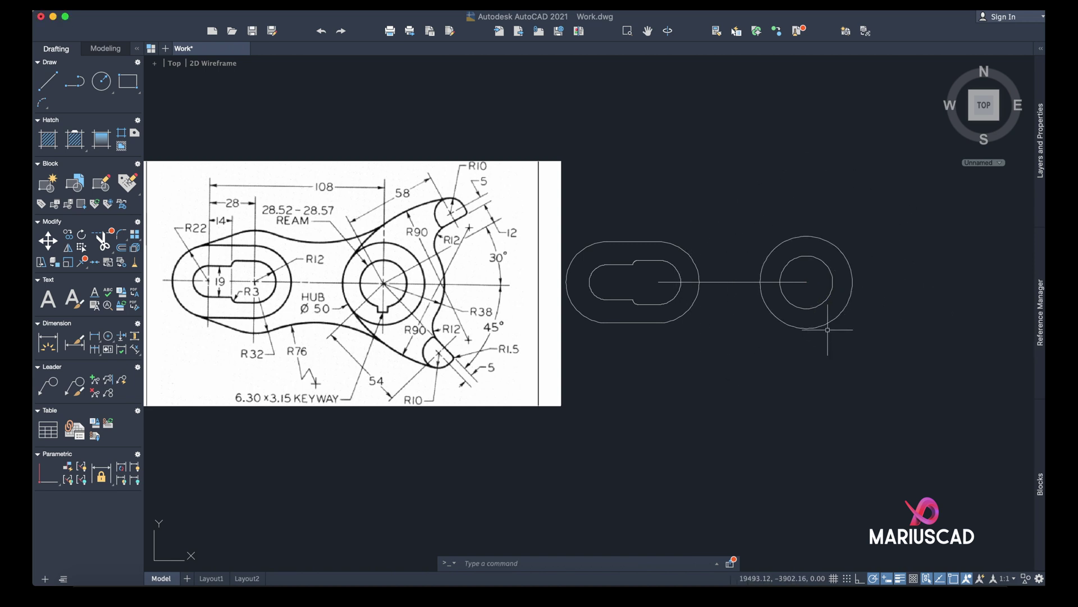
{"action": "scroll", "coordinate": [831, 323], "scroll_direction": "left", "scroll_amount": 3}
{"action": "scroll", "coordinate": [427, 278], "scroll_direction": "down", "scroll_amount": 4}
{"action": "scroll", "coordinate": [427, 278], "scroll_direction": "up", "scroll_amount": 9}
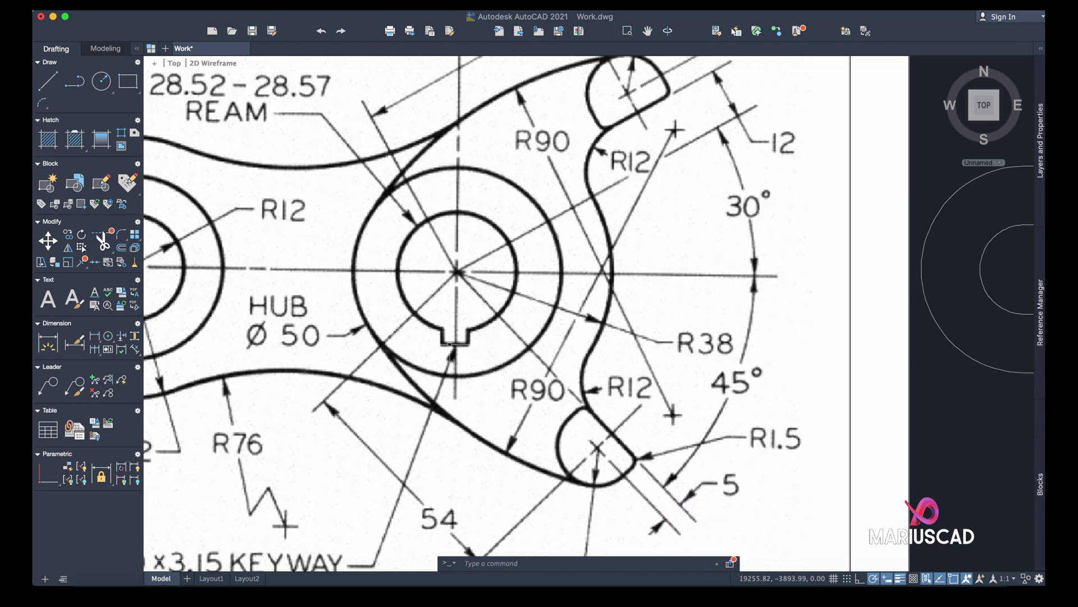
Step: Start a line at the bore circle's bottom quadrant, then cancel the attempt
{"action": "scroll", "coordinate": [638, 404], "scroll_direction": "down", "scroll_amount": 2}
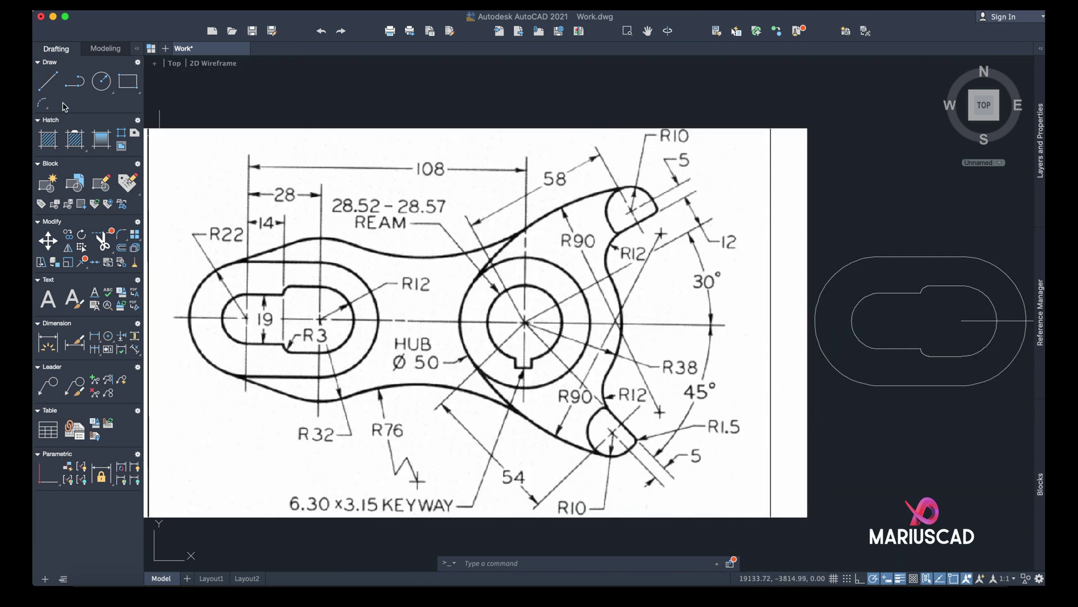
{"action": "left_click", "coordinate": [49, 83]}
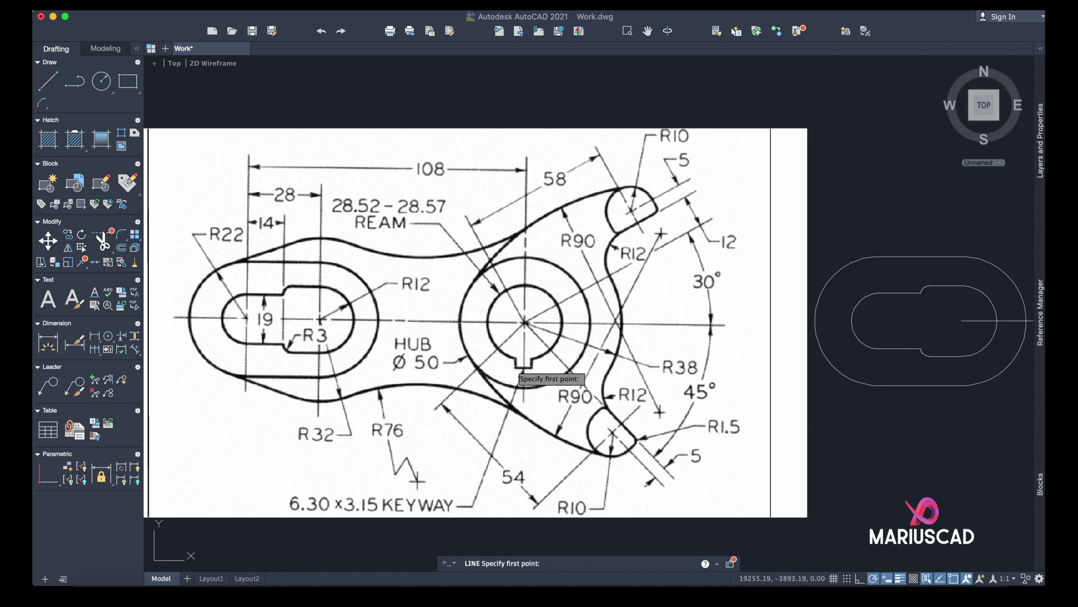
{"action": "middle_click_drag", "start_coordinate": [949, 375], "coordinate": [666, 356]}
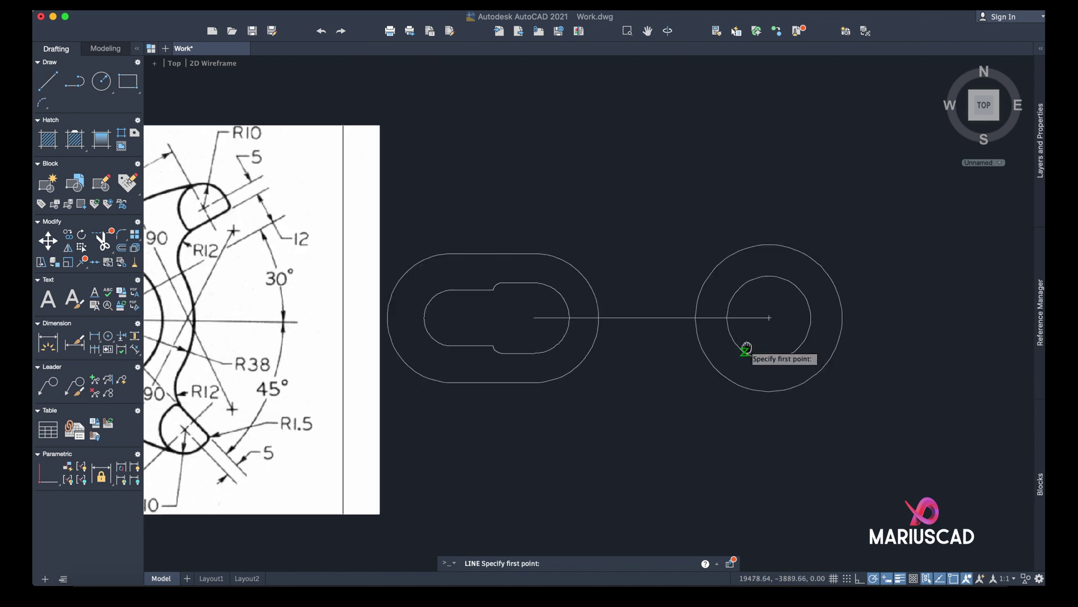
{"action": "scroll", "coordinate": [765, 366], "scroll_direction": "down", "scroll_amount": 4}
{"action": "scroll", "coordinate": [758, 354], "scroll_direction": "up", "scroll_amount": 8}
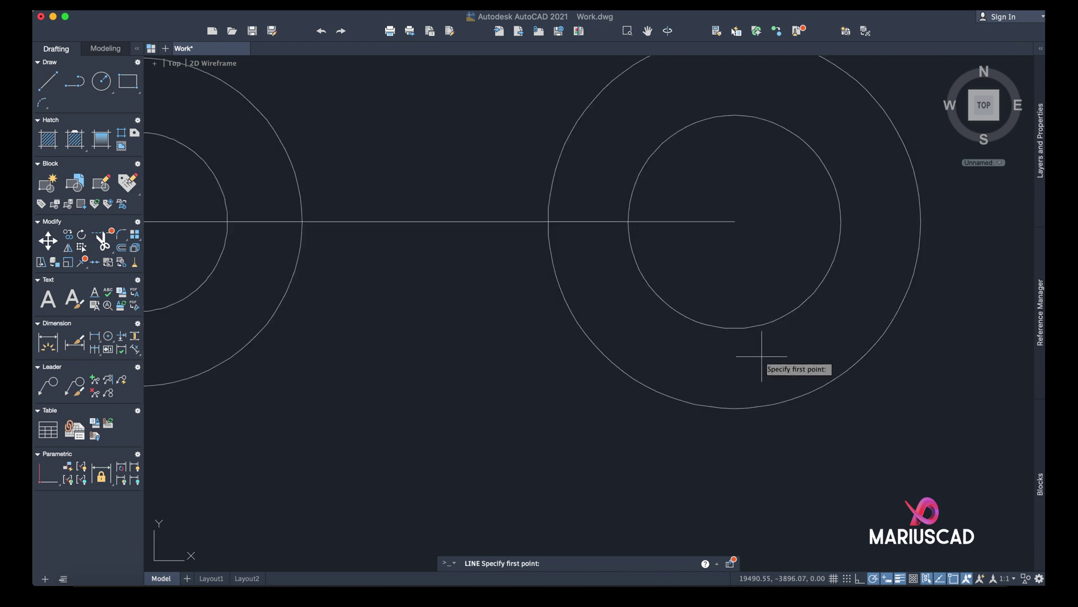
{"action": "left_click", "coordinate": [735, 327]}
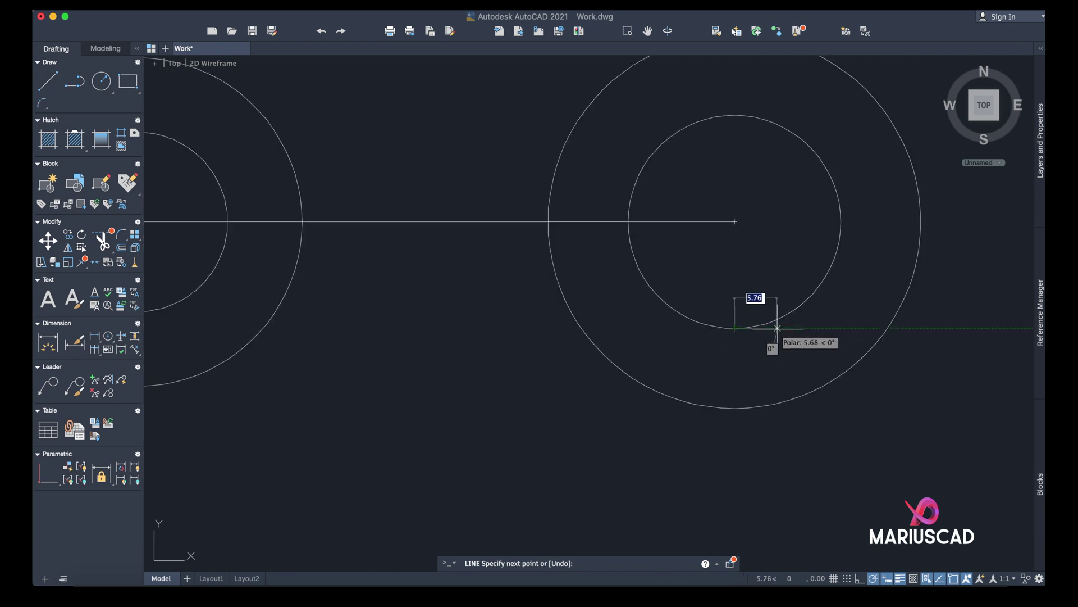
{"action": "type", "text": "3.15"}
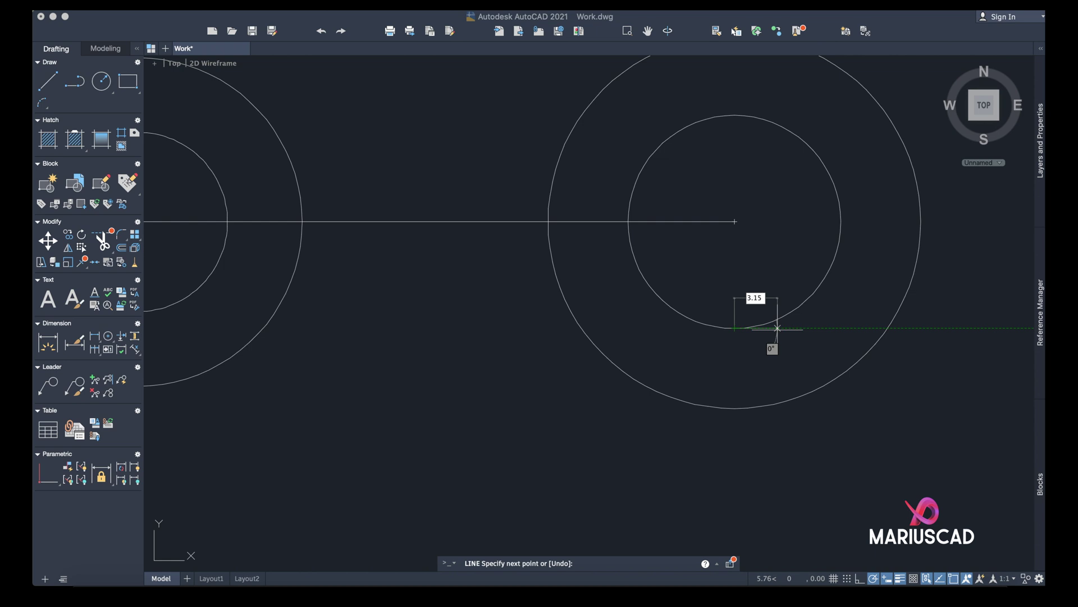
{"action": "key", "text": "Escape"}
Step: Draw a 3.15-unit horizontal line rightward from the bore circle's bottom quadrant
{"action": "left_click", "coordinate": [48, 81]}
{"action": "left_click", "coordinate": [734, 327]}
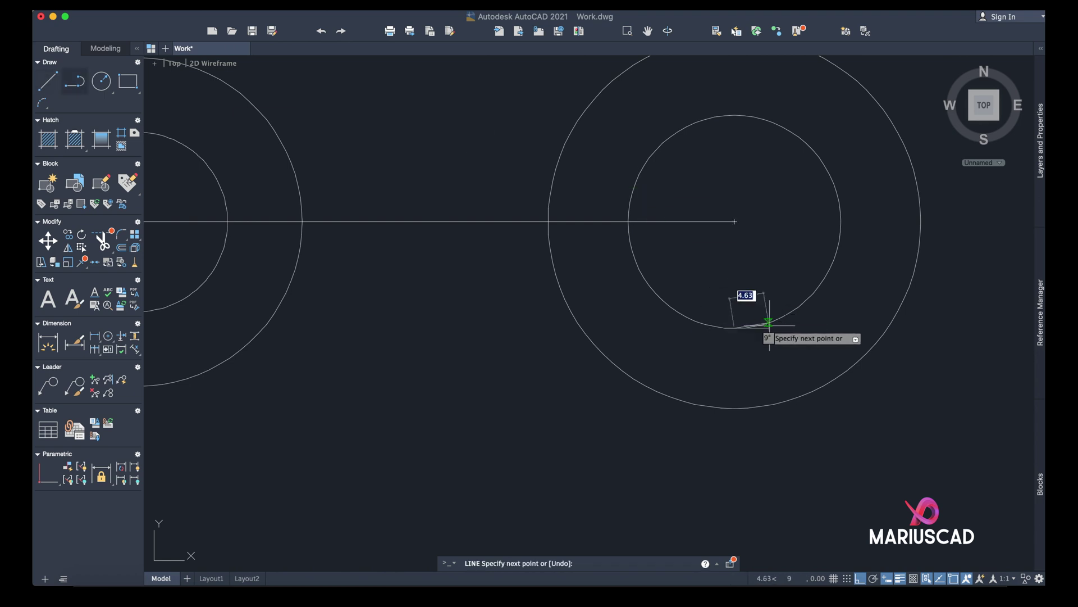
{"action": "type", "text": "3."}
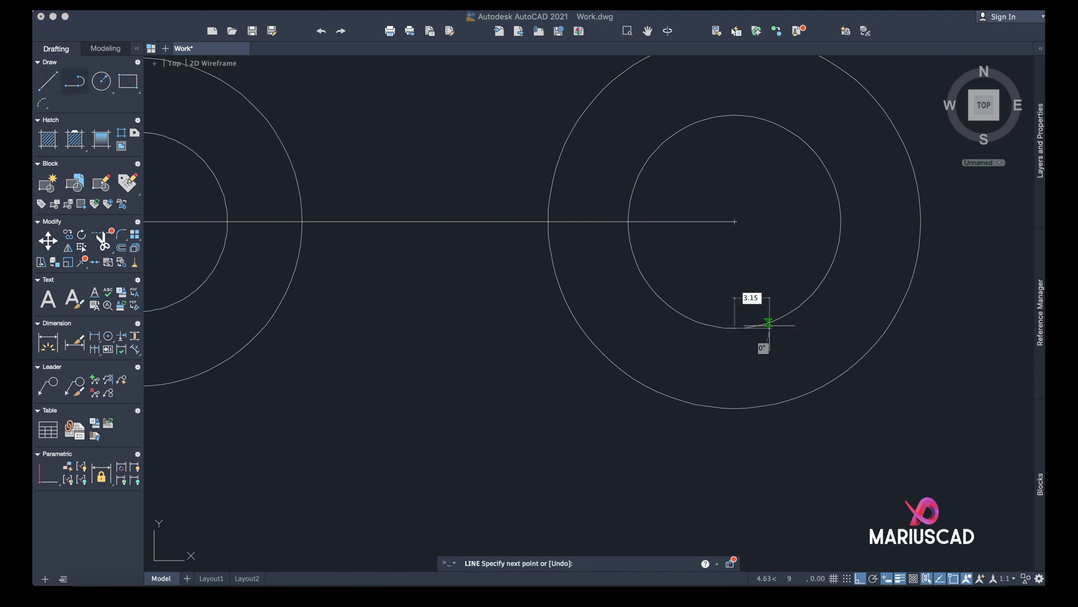
{"action": "type", "text": "15"}
{"action": "key", "text": "Return"}
{"action": "key", "text": "Return"}
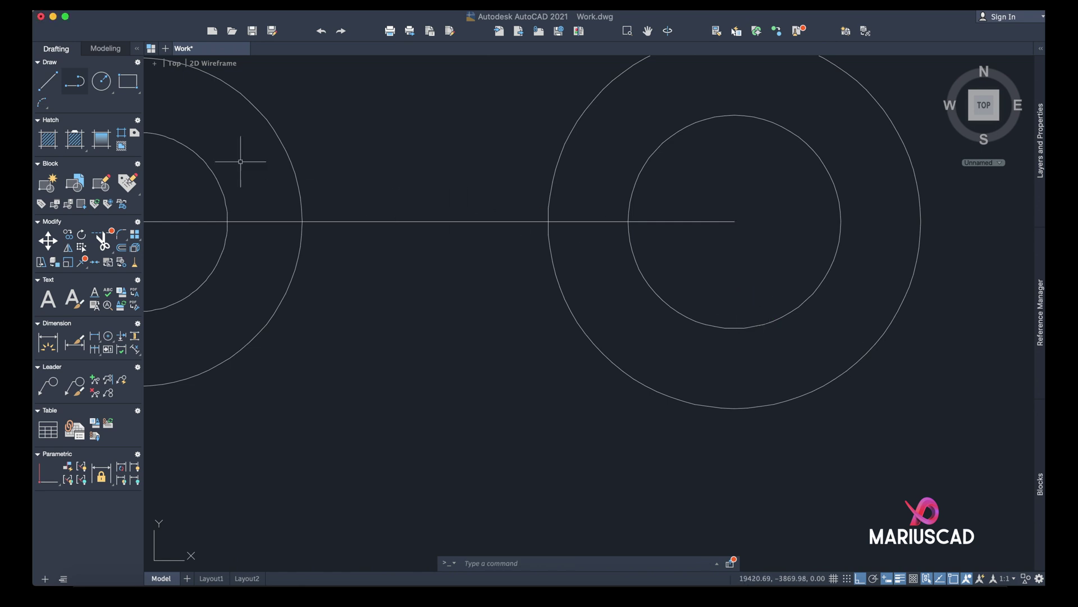
{"action": "key", "text": "Return"}
{"action": "left_click", "coordinate": [734, 327]}
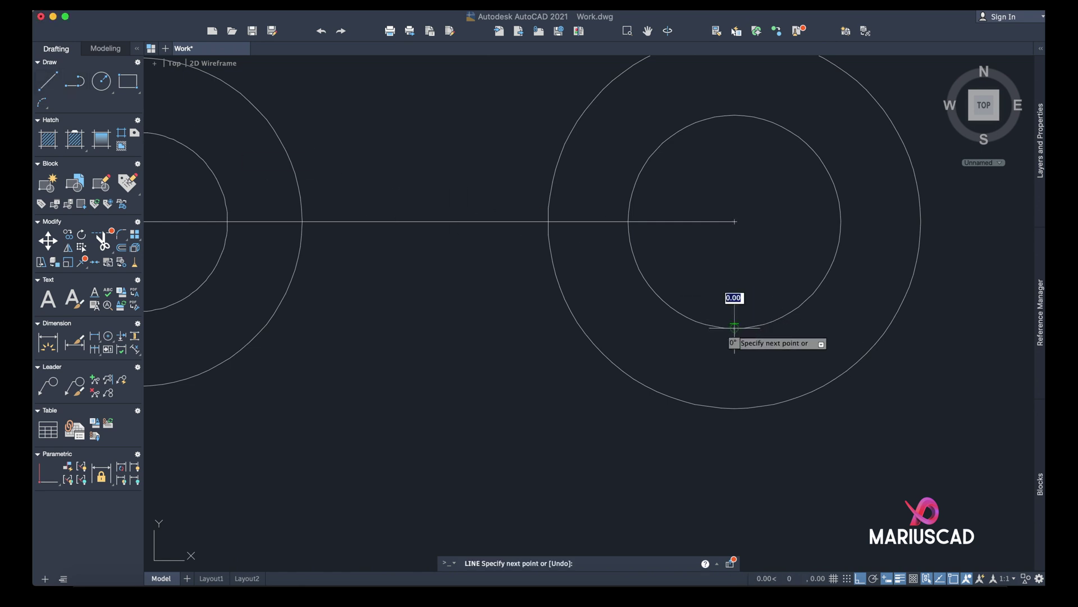
{"action": "type", "text": "3.15"}
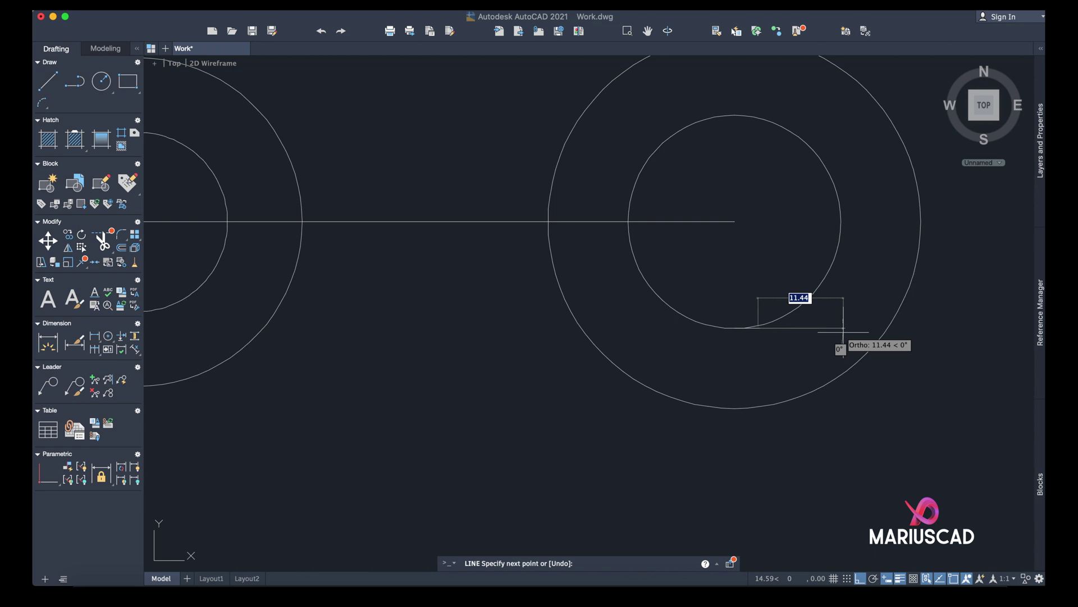
{"action": "key", "text": "Return"}
{"action": "key", "text": "Return"}
{"action": "type", "text": "mir"}
{"action": "key", "text": "Return"}
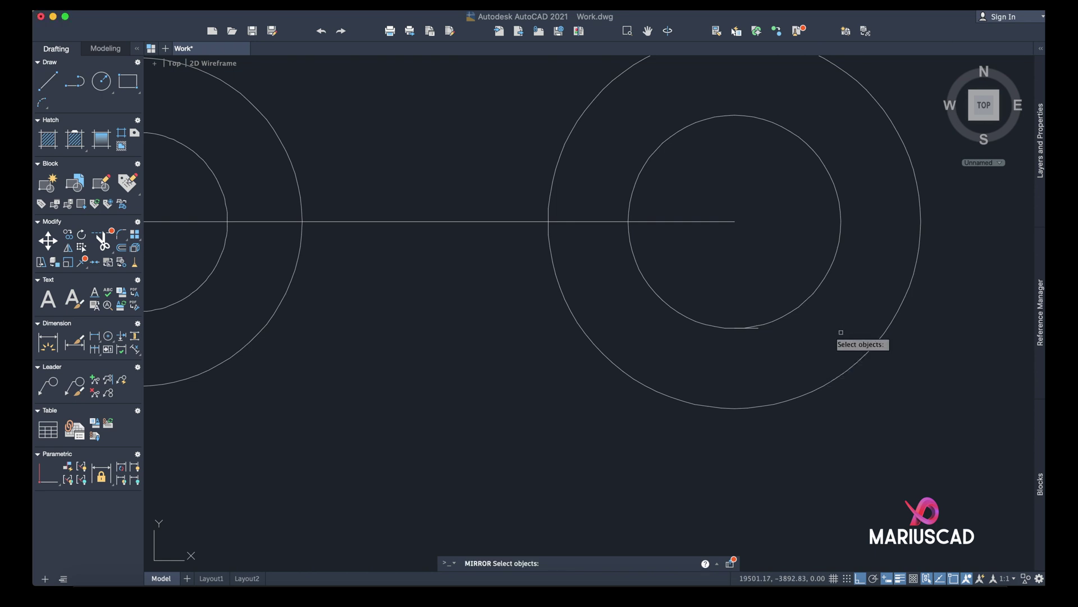
Step: Mirror the 3.15 keyway line leftward about a vertical axis at its left end, keeping the original
{"action": "scroll", "coordinate": [746, 327], "scroll_direction": "up", "scroll_amount": 6}
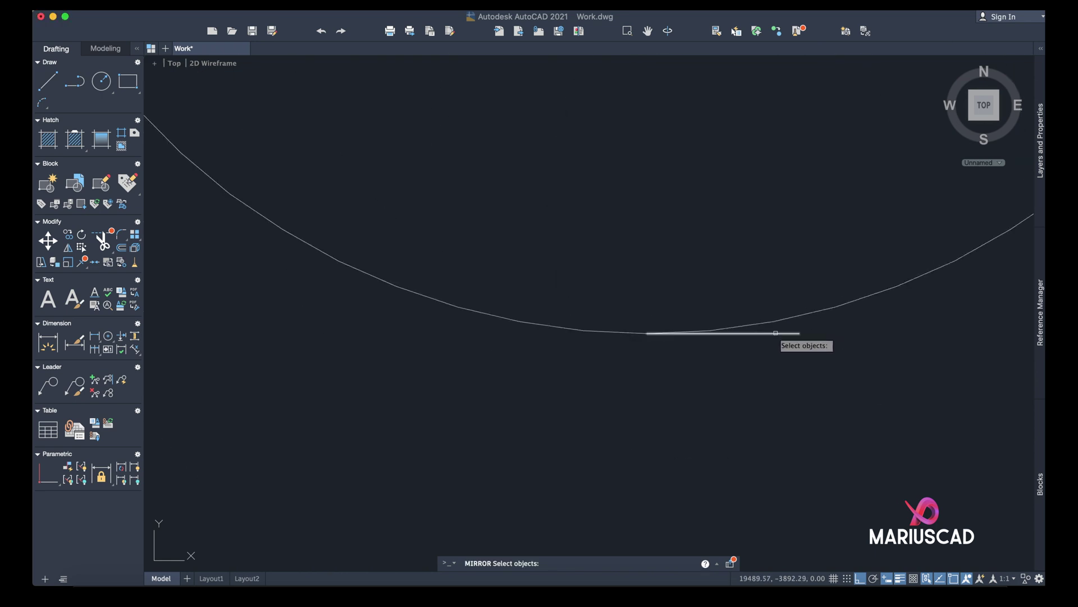
{"action": "left_click", "coordinate": [767, 334]}
{"action": "key", "text": "Return"}
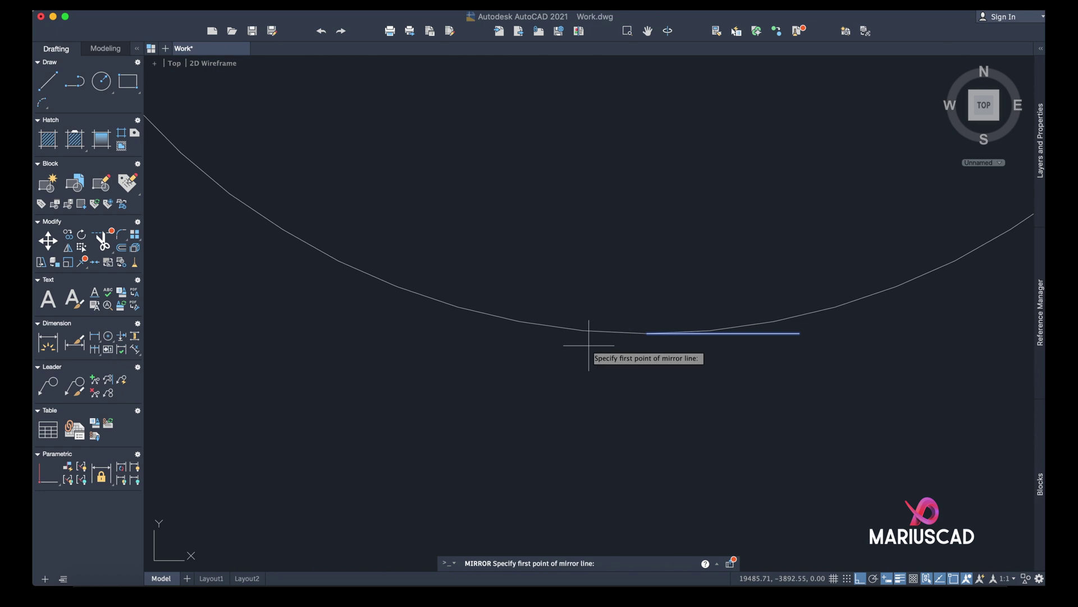
{"action": "left_click", "coordinate": [647, 333]}
{"action": "left_click", "coordinate": [645, 436]}
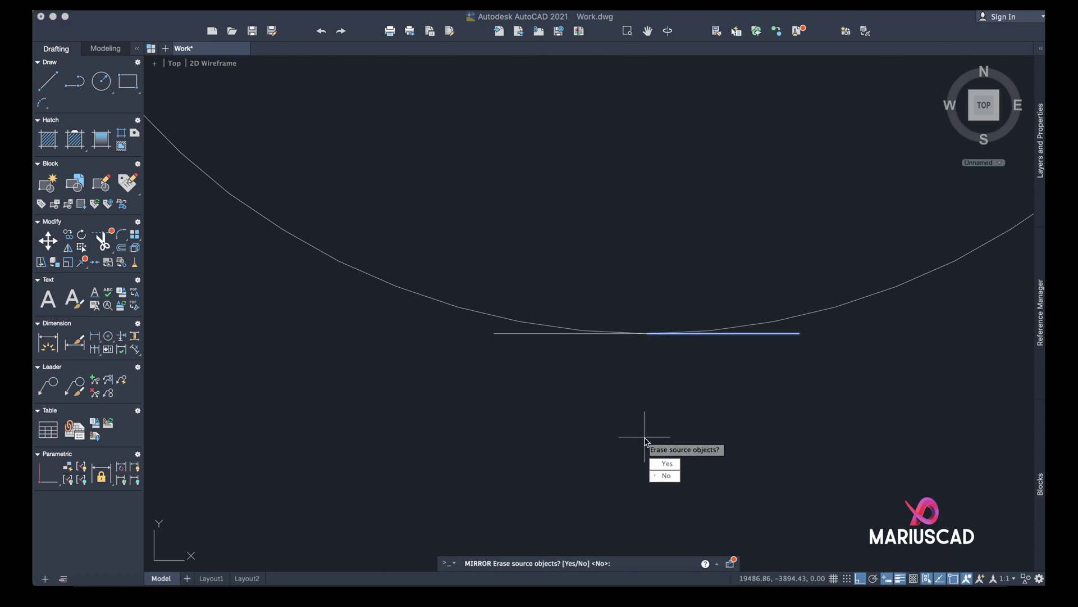
{"action": "key", "text": "Return"}
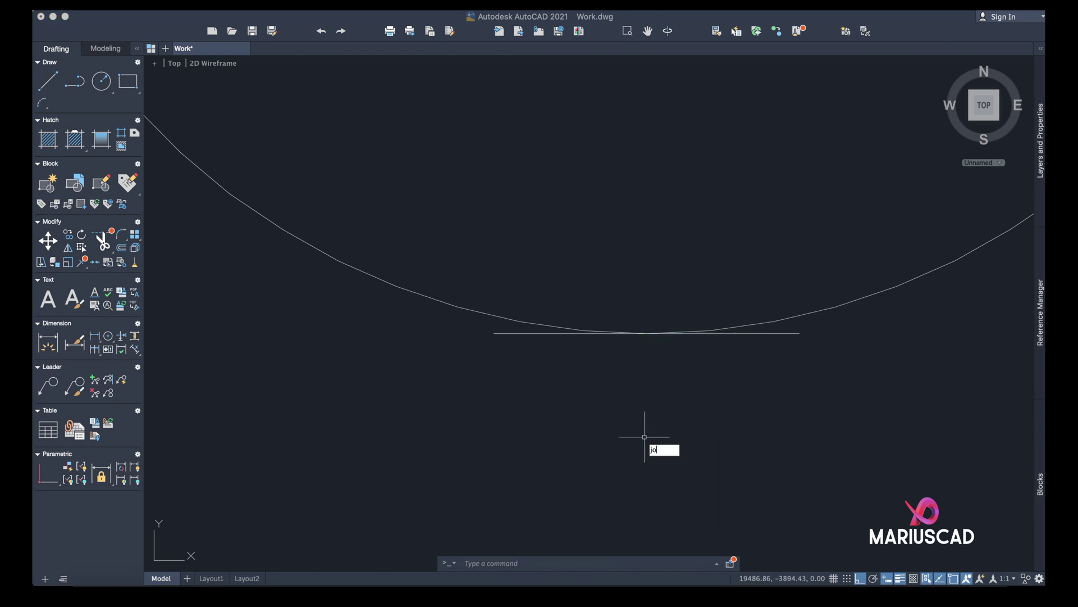
Step: Join the left and right halves into one line centred on the bore's bottom
{"action": "key", "text": "Return"}
{"action": "left_click", "coordinate": [765, 326]}
{"action": "left_click", "coordinate": [754, 332]}
{"action": "left_click", "coordinate": [755, 333]}
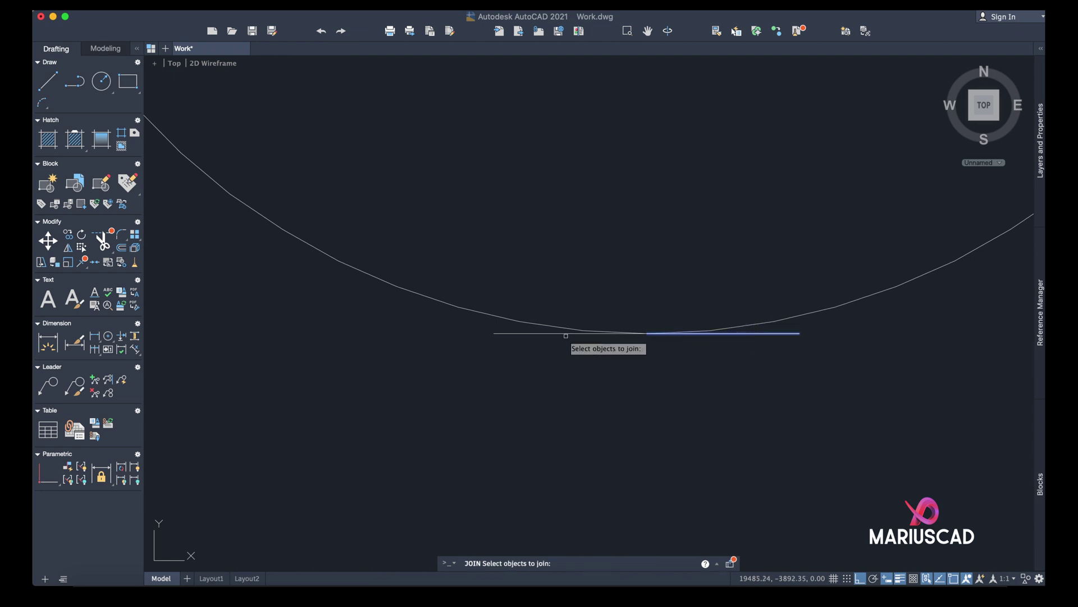
{"action": "left_click", "coordinate": [529, 333]}
{"action": "key", "text": "Return"}
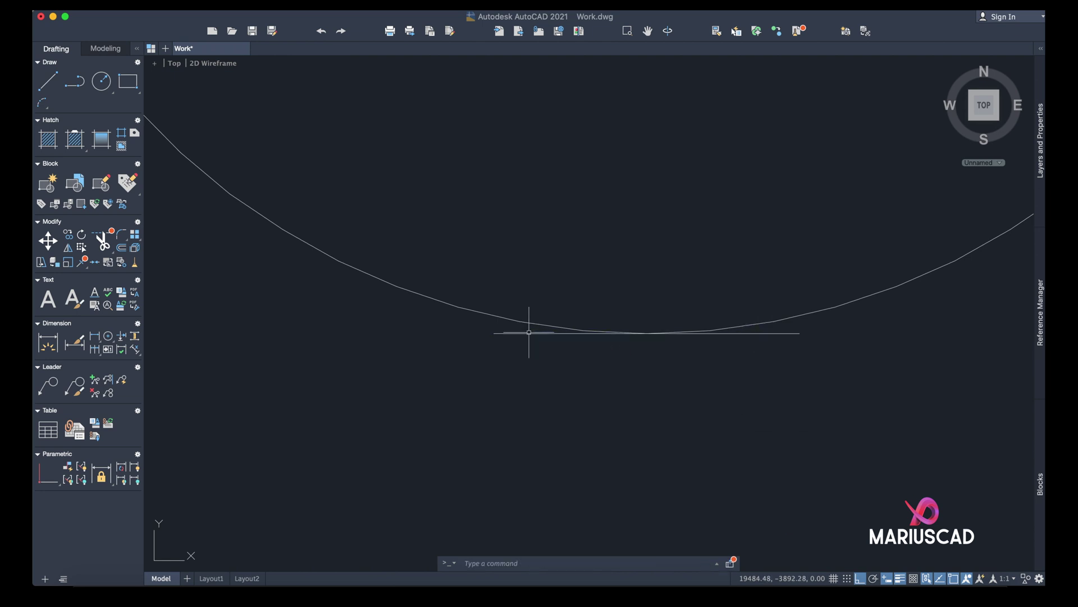
Step: Offset the keyway line upward by 3.1 units
{"action": "scroll", "coordinate": [655, 399], "scroll_direction": "down", "scroll_amount": 10}
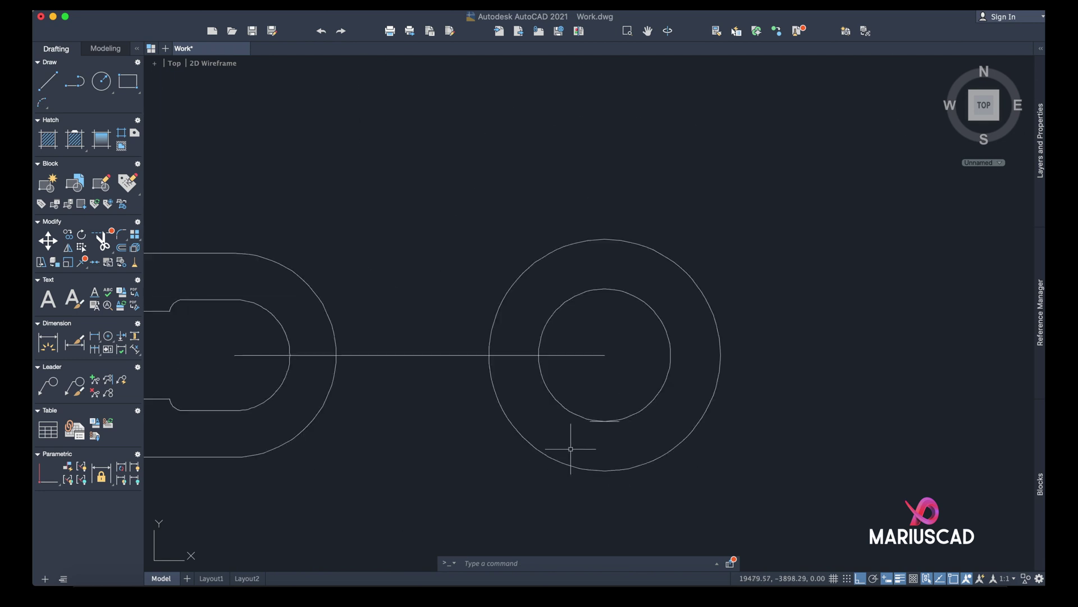
{"action": "middle_click_drag", "start_coordinate": [349, 371], "coordinate": [706, 356]}
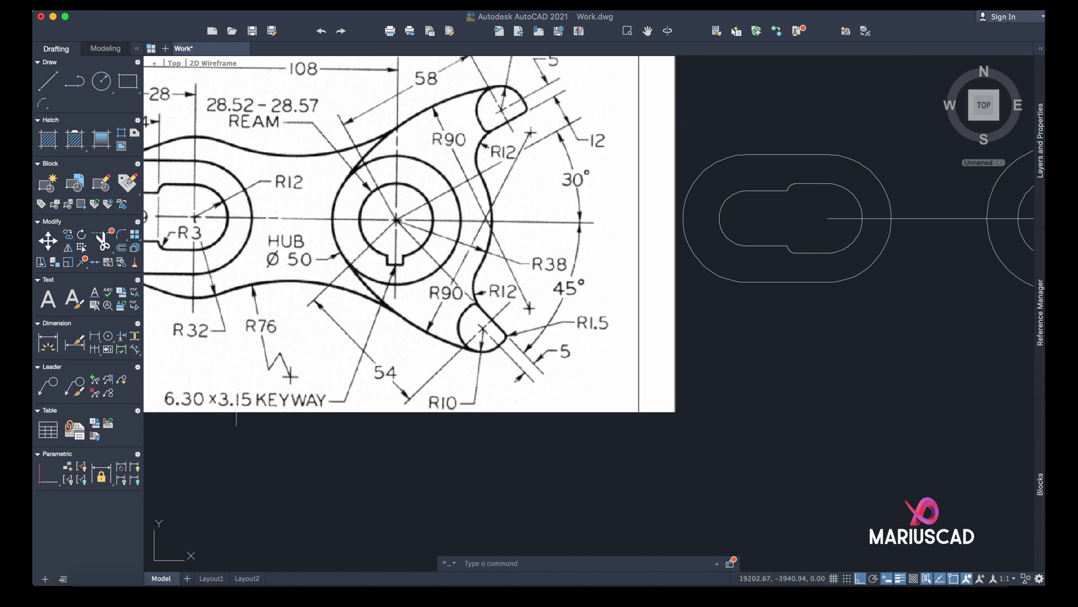
{"action": "middle_click_drag", "start_coordinate": [1010, 309], "coordinate": [761, 315]}
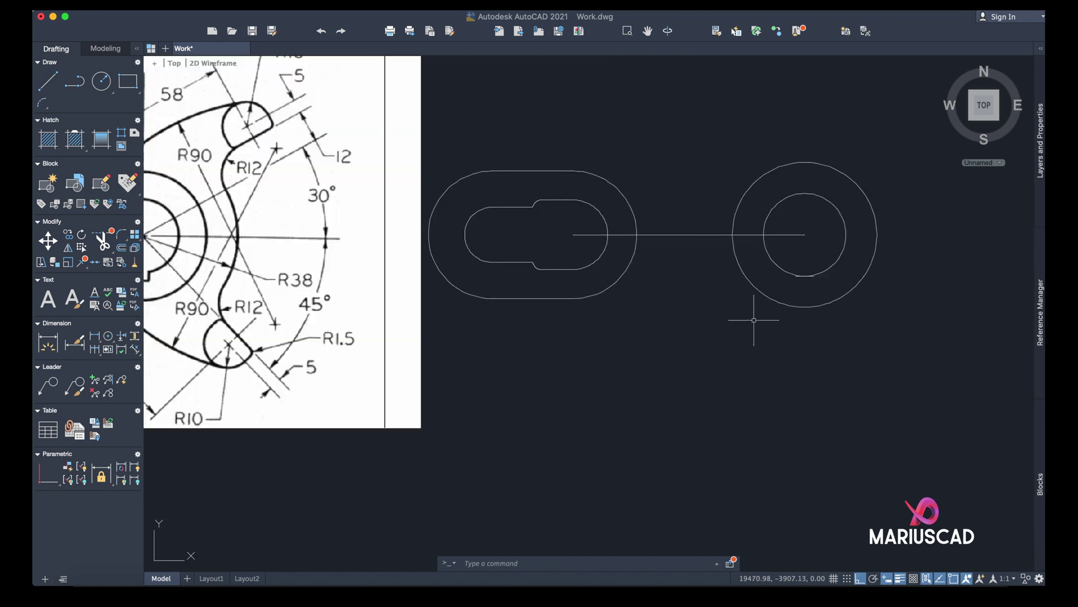
{"action": "scroll", "coordinate": [826, 289], "scroll_direction": "down", "scroll_amount": 2}
{"action": "scroll", "coordinate": [833, 284], "scroll_direction": "up", "scroll_amount": 10}
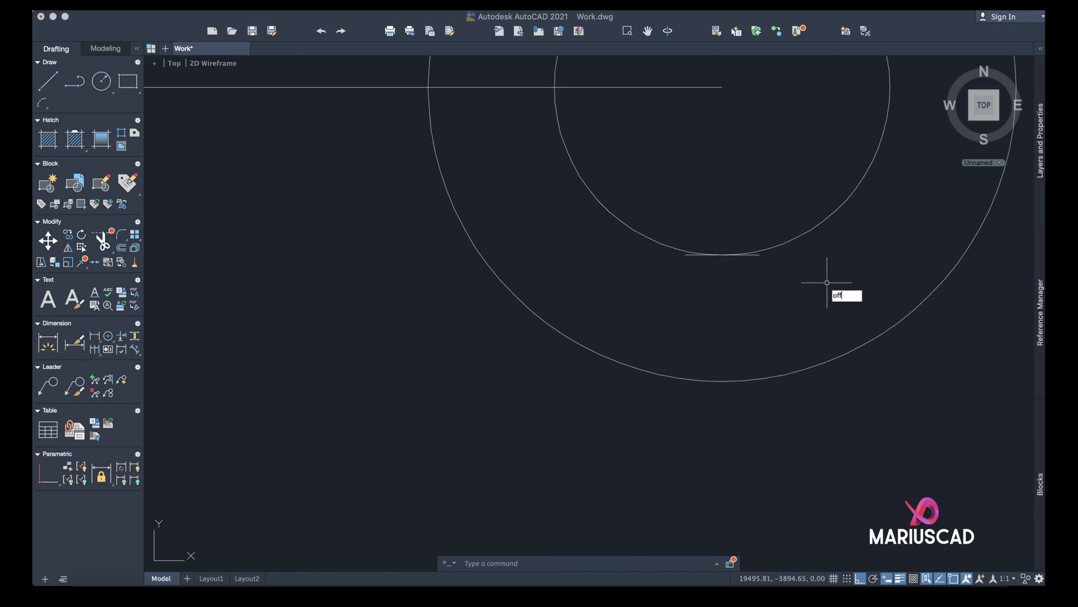
{"action": "key", "text": "Return"}
{"action": "type", "text": "3.1"}
{"action": "key", "text": "Return"}
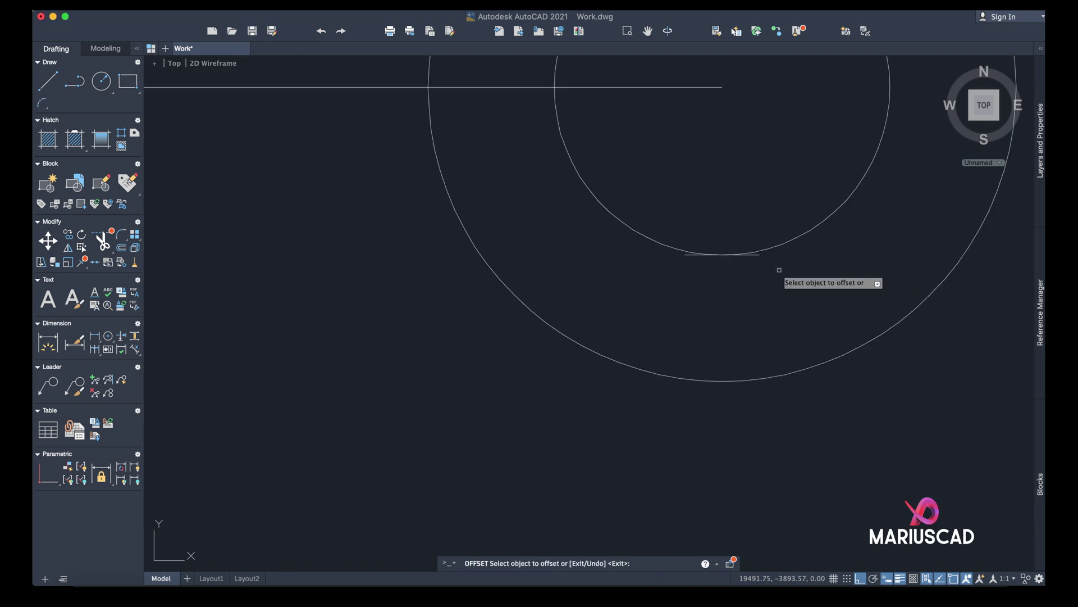
{"action": "key", "text": "Escape"}
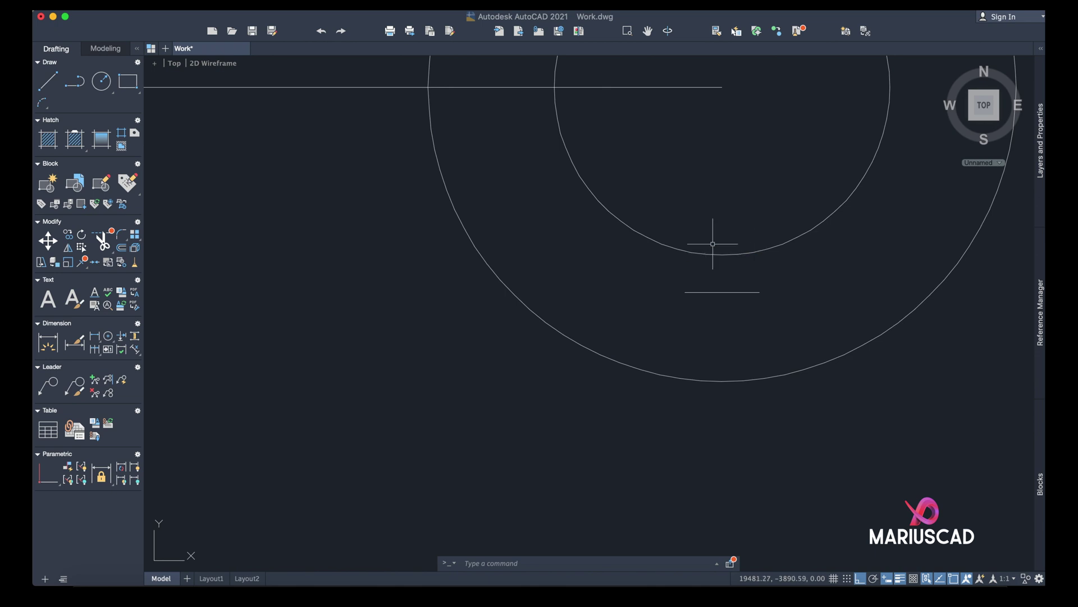
Step: Draw the left and right keyway sides vertically from the line ends up to the circle
{"action": "left_click", "coordinate": [47, 81]}
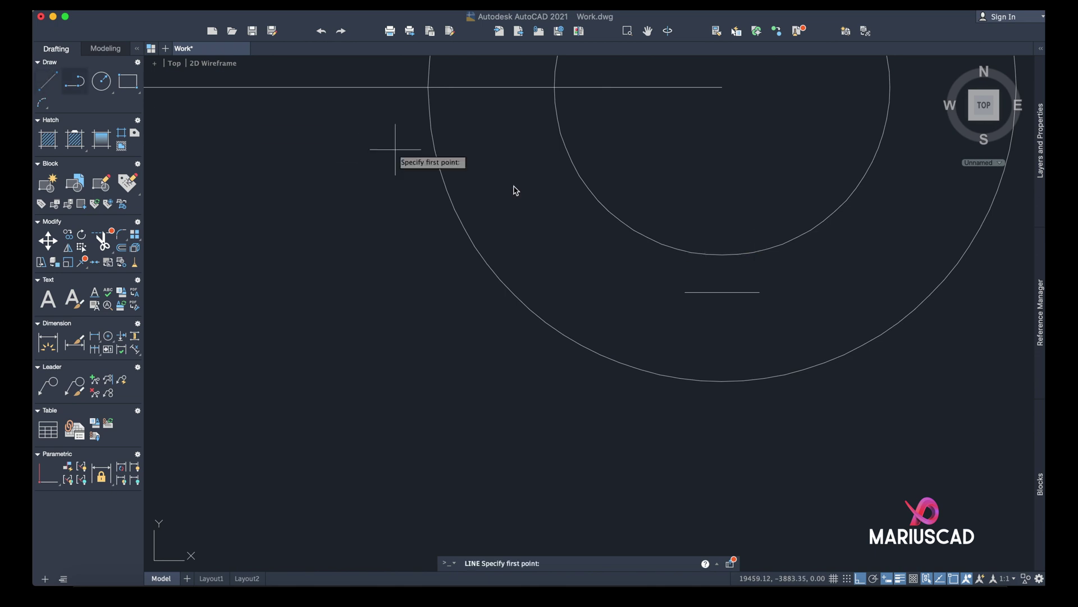
{"action": "left_click", "coordinate": [684, 292]}
{"action": "left_click", "coordinate": [685, 201]}
{"action": "key", "text": "Escape"}
{"action": "left_click", "coordinate": [47, 81]}
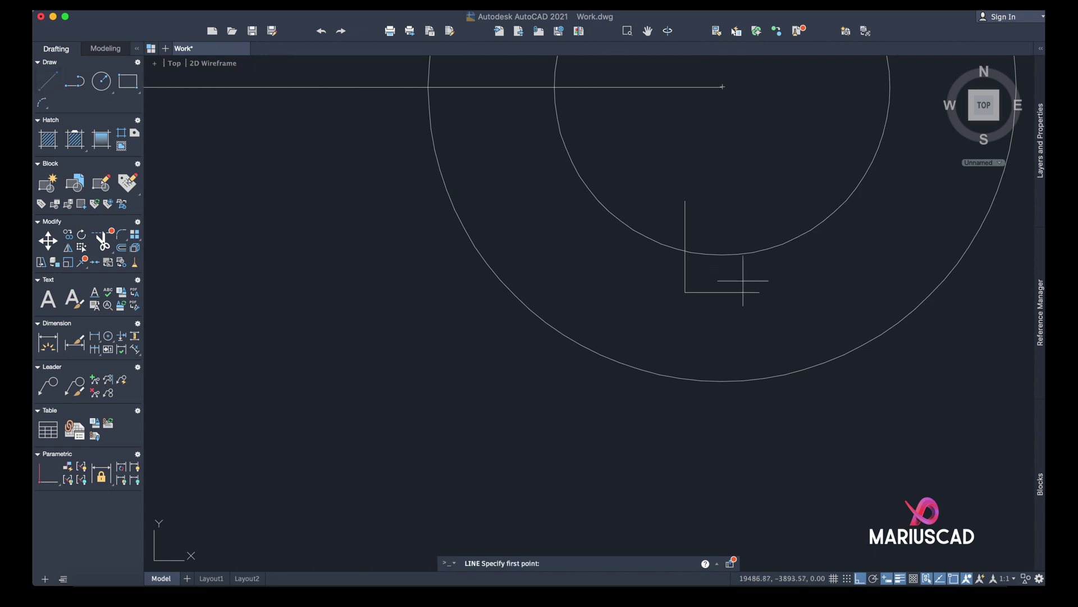
{"action": "left_click", "coordinate": [759, 292]}
{"action": "left_click", "coordinate": [759, 251]}
{"action": "key", "text": "Escape"}
Step: Trim the excess side-line ends and the bore arc inside the keyway notch
{"action": "type", "text": "trim"}
{"action": "key", "text": "Return"}
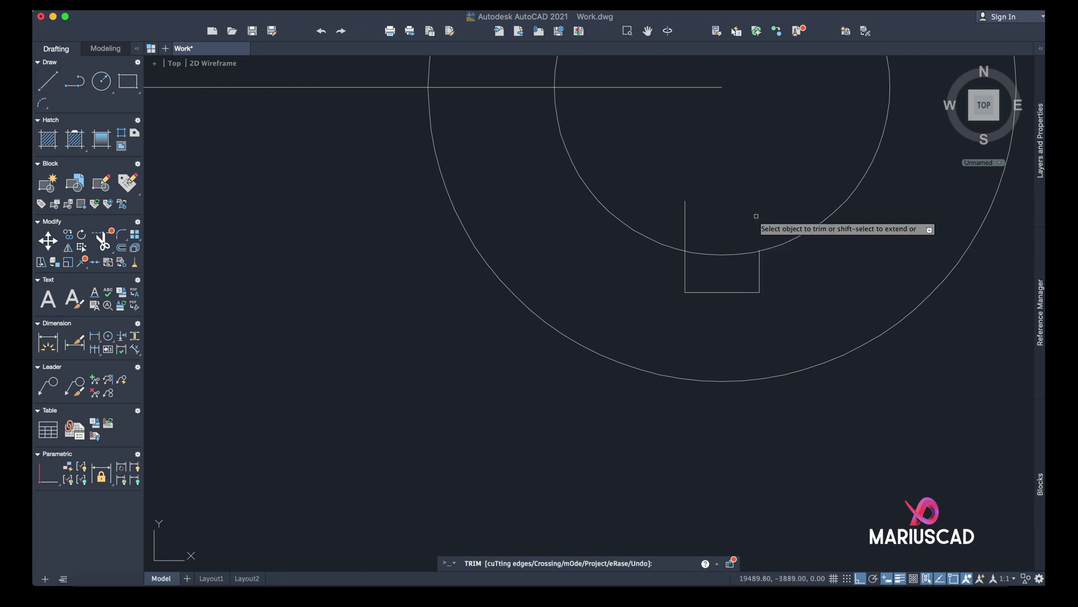
{"action": "left_click_drag", "start_coordinate": [679, 208], "coordinate": [693, 213]}
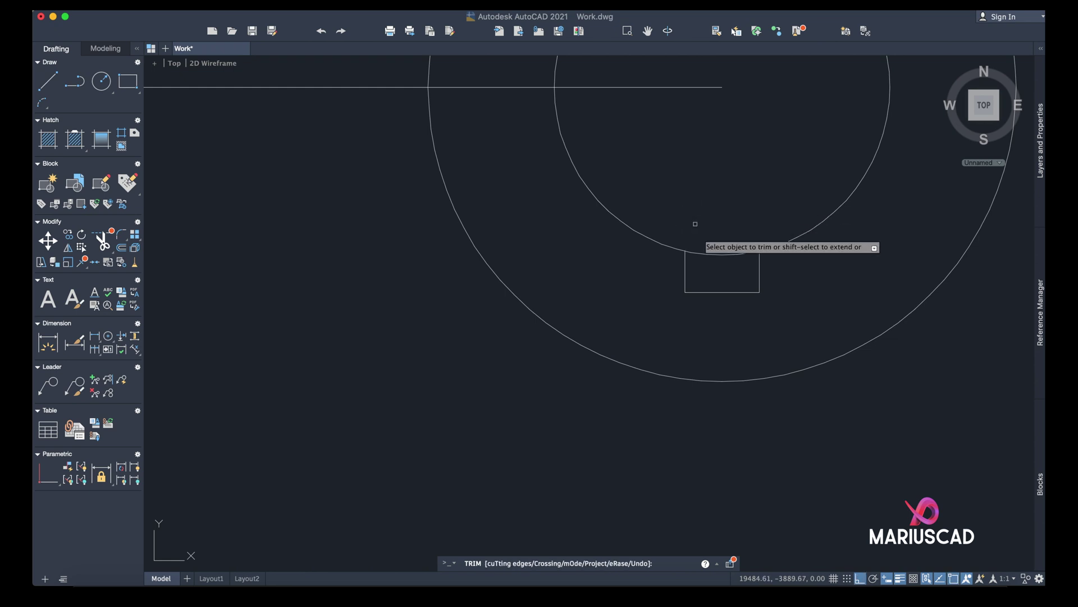
{"action": "left_click", "coordinate": [707, 250]}
{"action": "key", "text": "Escape"}
{"action": "scroll", "coordinate": [820, 256], "scroll_direction": "down", "scroll_amount": 4}
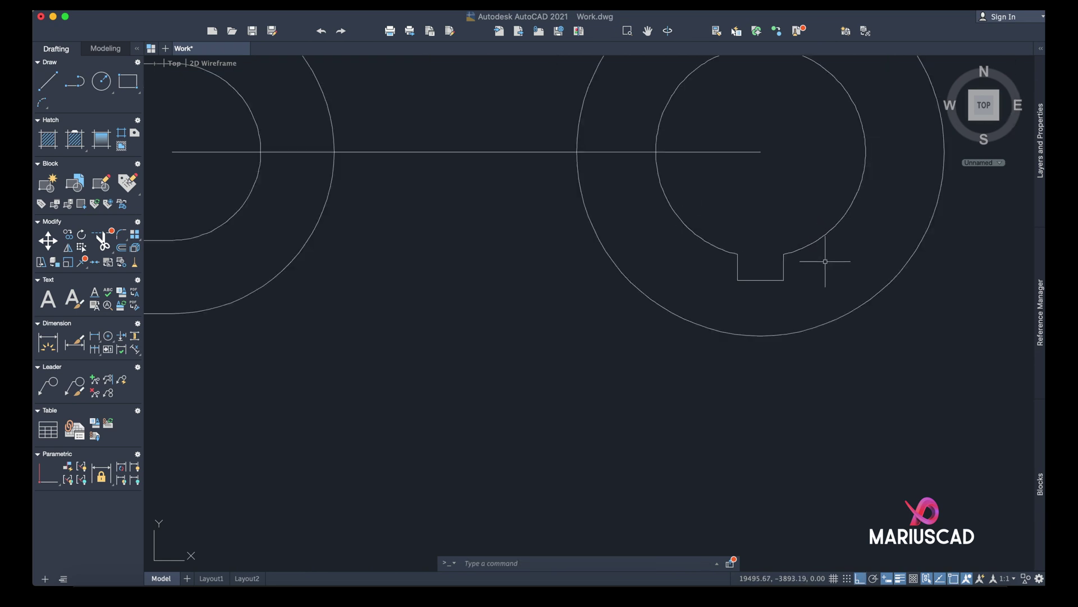
Step: Zoom in on the reference drawing's hub and R1.5 lobe area to read the angles
{"action": "scroll", "coordinate": [820, 232], "scroll_direction": "down", "scroll_amount": 3}
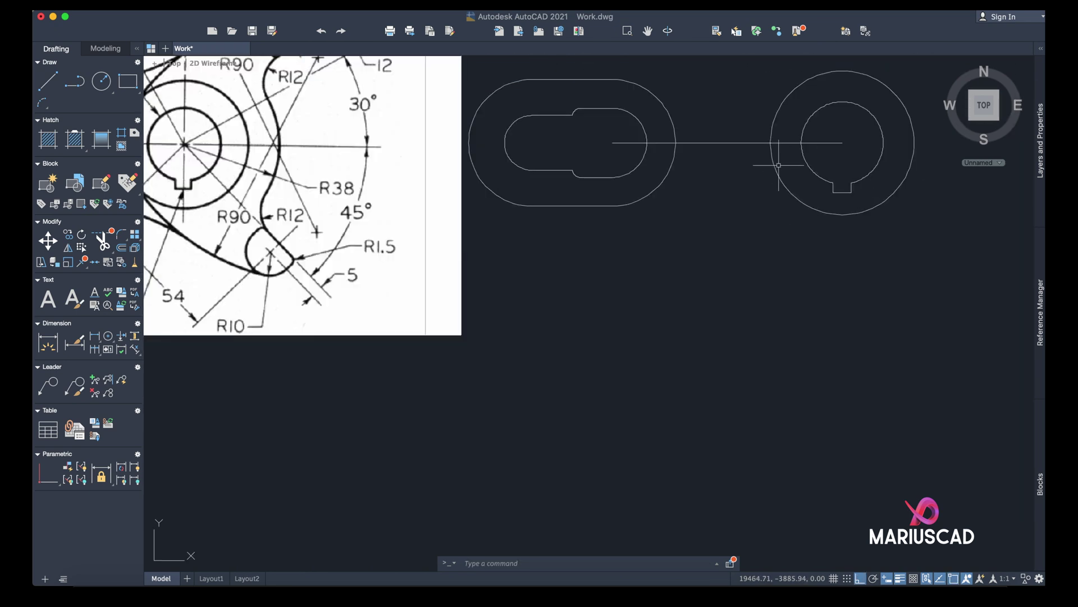
{"action": "scroll", "coordinate": [587, 334], "scroll_direction": "down", "scroll_amount": 3}
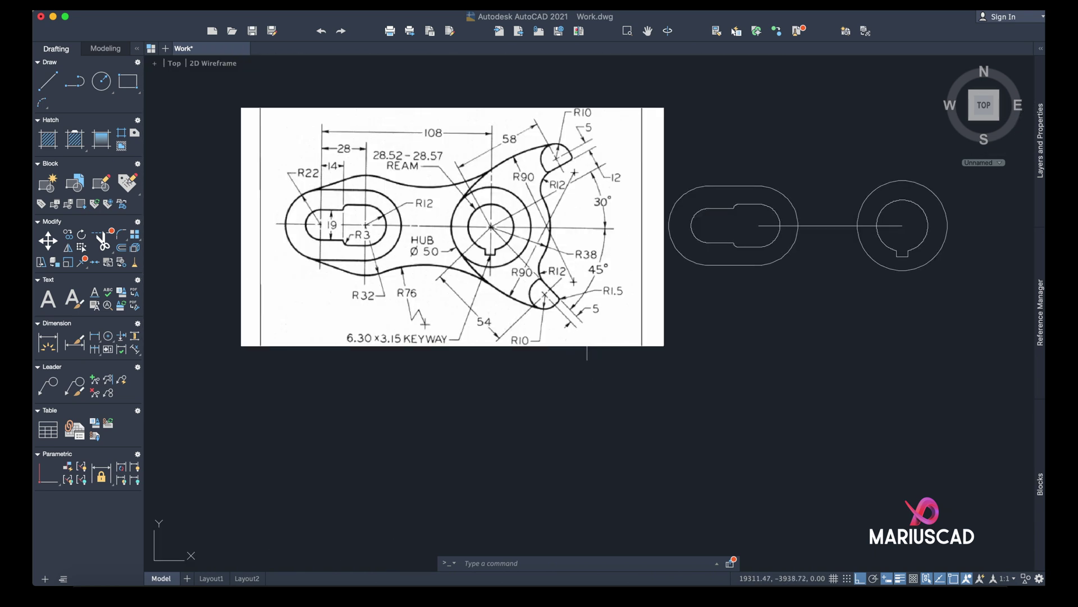
{"action": "middle_click_drag", "start_coordinate": [794, 299], "coordinate": [689, 335]}
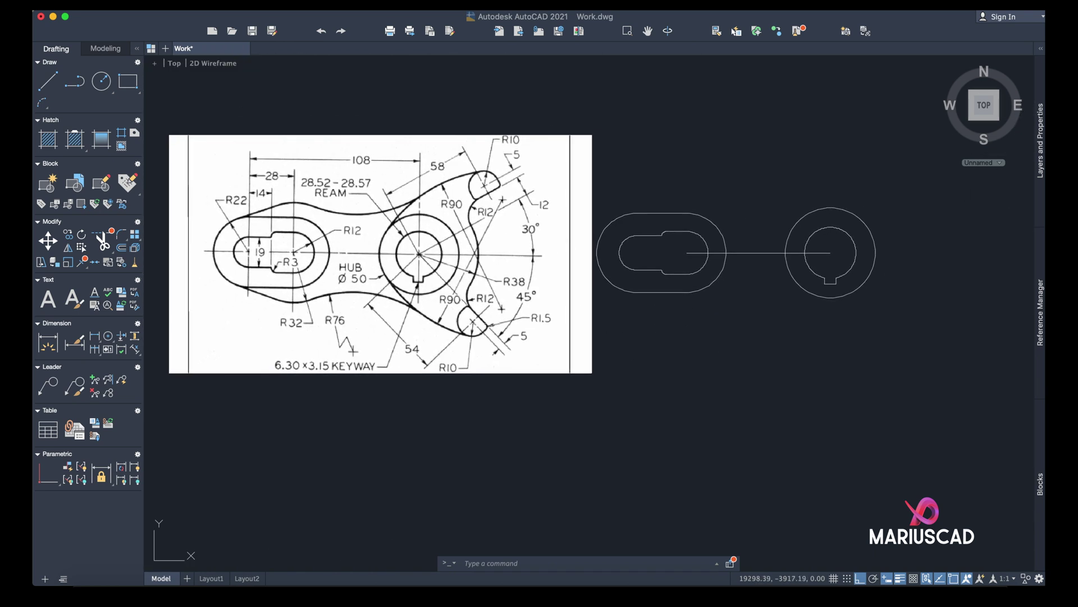
{"action": "scroll", "coordinate": [417, 307], "scroll_direction": "up", "scroll_amount": 4}
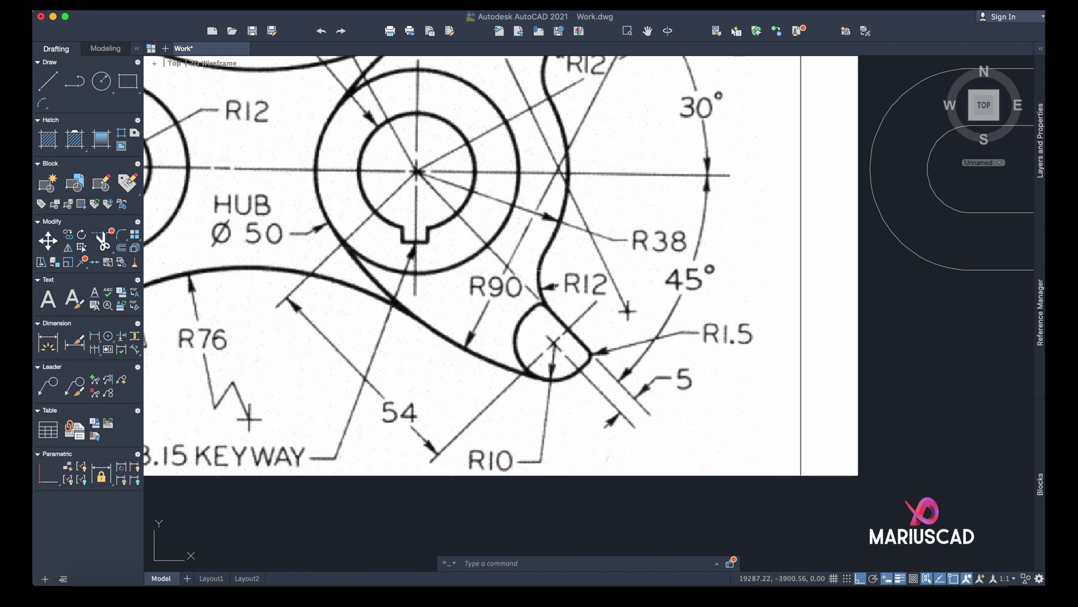
{"action": "left_click", "coordinate": [48, 80]}
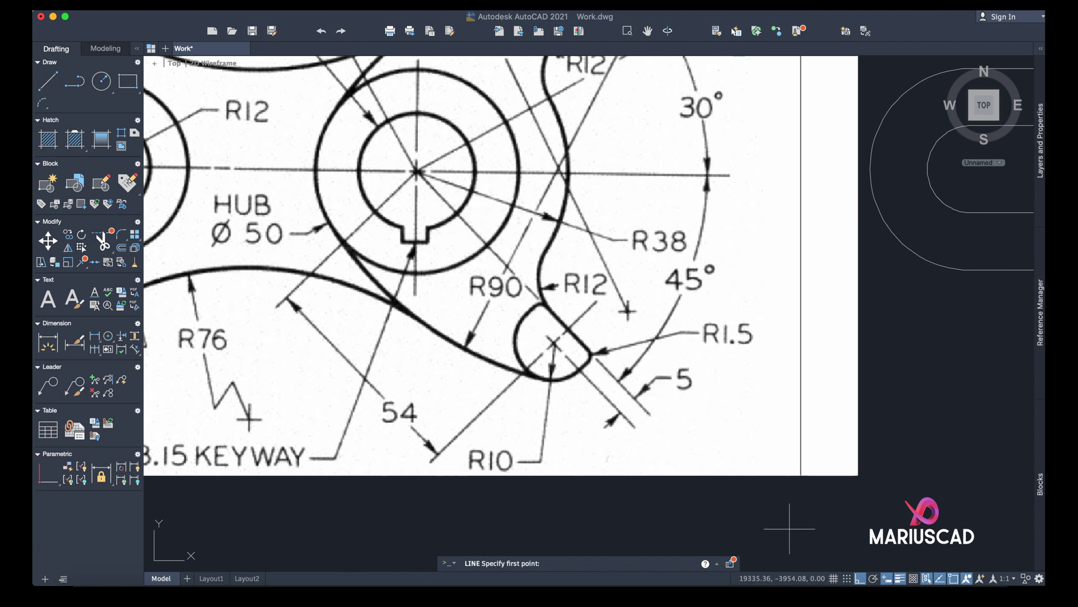
Step: Review the Polar Tracking settings (45° increment, 225° and 315° extra angles) without changing them
{"action": "left_click", "coordinate": [874, 582]}
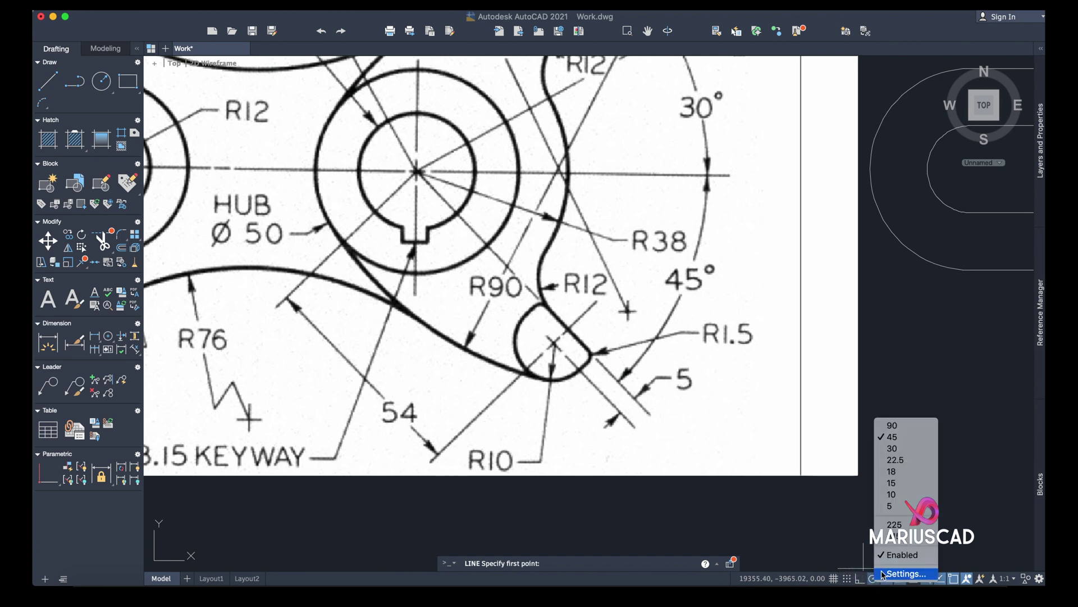
{"action": "left_click", "coordinate": [905, 573]}
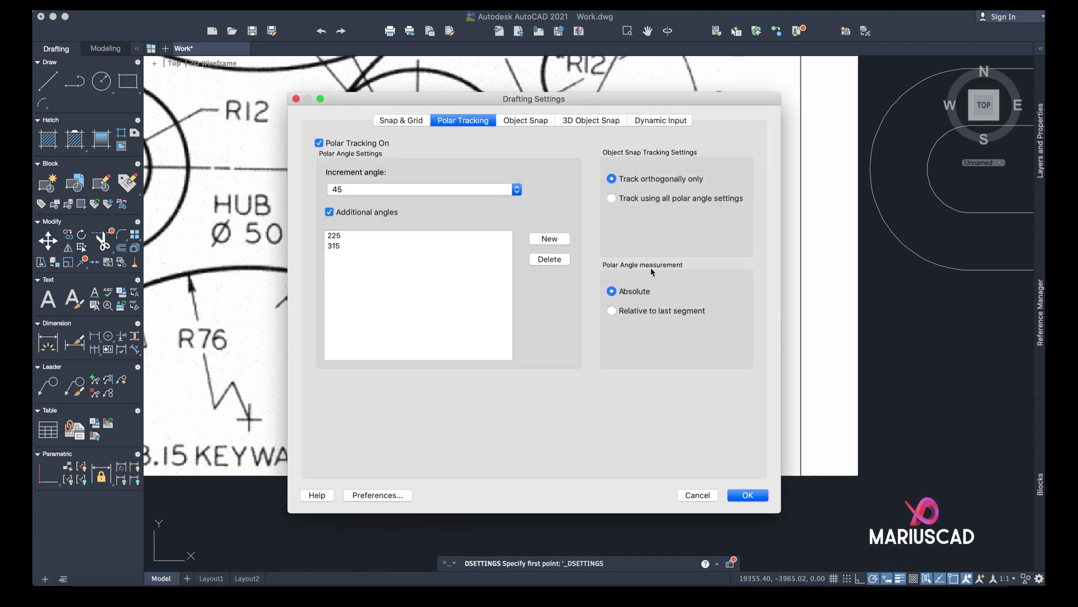
{"action": "mouse_move", "coordinate": [441, 104]}
{"action": "left_mouse_down"}
{"action": "mouse_move", "coordinate": [737, 119]}
{"action": "mouse_move", "coordinate": [793, 79]}
{"action": "left_mouse_up"}
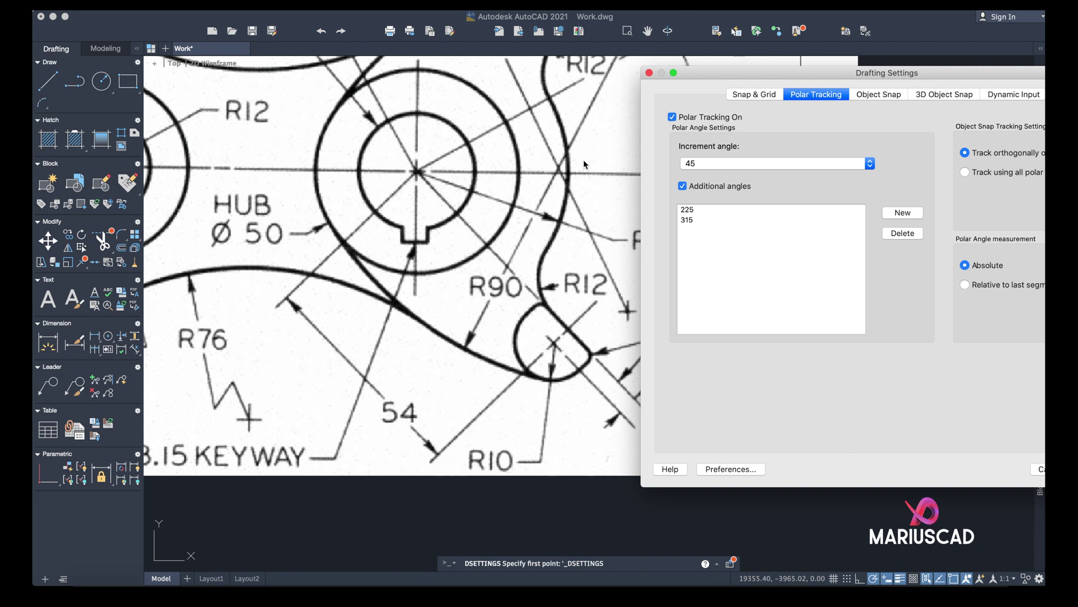
{"action": "left_click", "coordinate": [673, 73]}
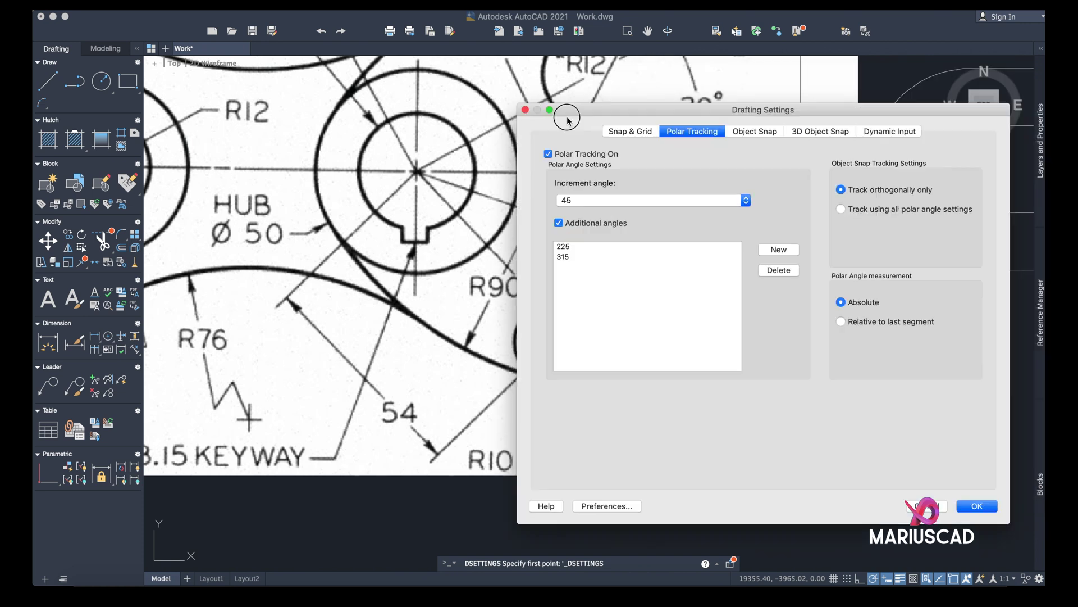
{"action": "left_click", "coordinate": [861, 515]}
{"action": "scroll", "coordinate": [554, 453], "scroll_direction": "down", "scroll_amount": 3}
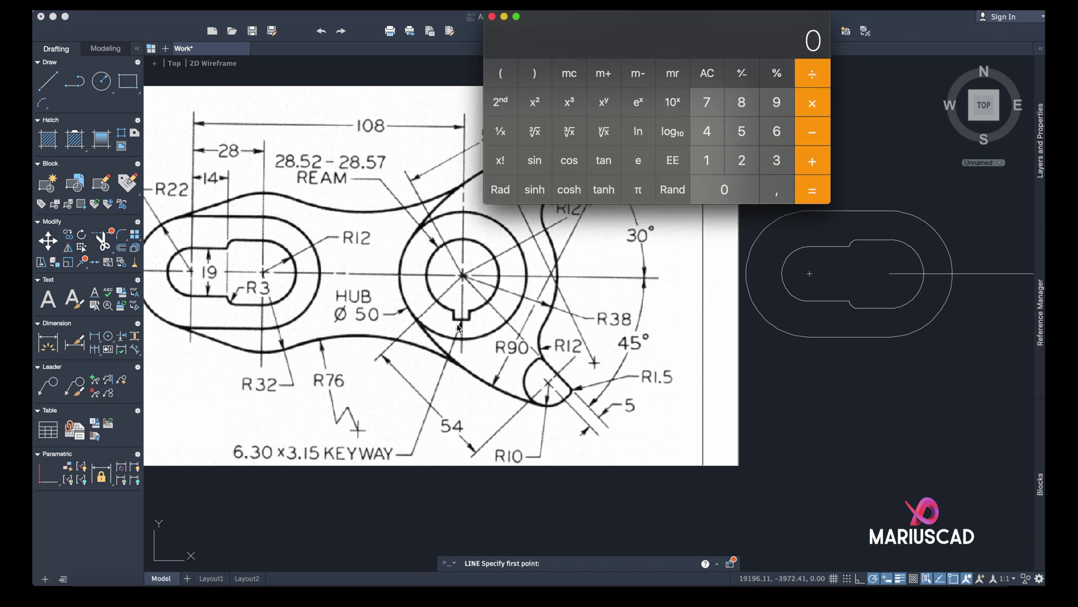
Step: Calculate 360 − 45 = 315 in Calculator, then close it
{"action": "type", "text": "60-45"}
{"action": "key", "text": "Return"}
{"action": "left_click", "coordinate": [493, 17]}
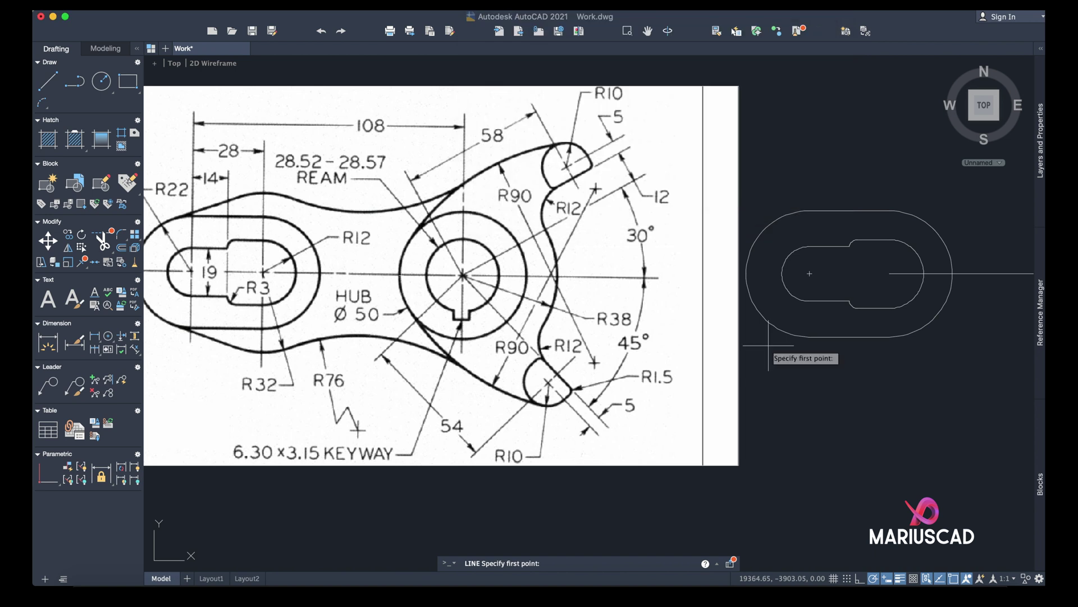
Step: Turn on Polar Tracking and check it with a cancelled trial line
{"action": "left_click", "coordinate": [879, 581]}
{"action": "left_click", "coordinate": [887, 537]}
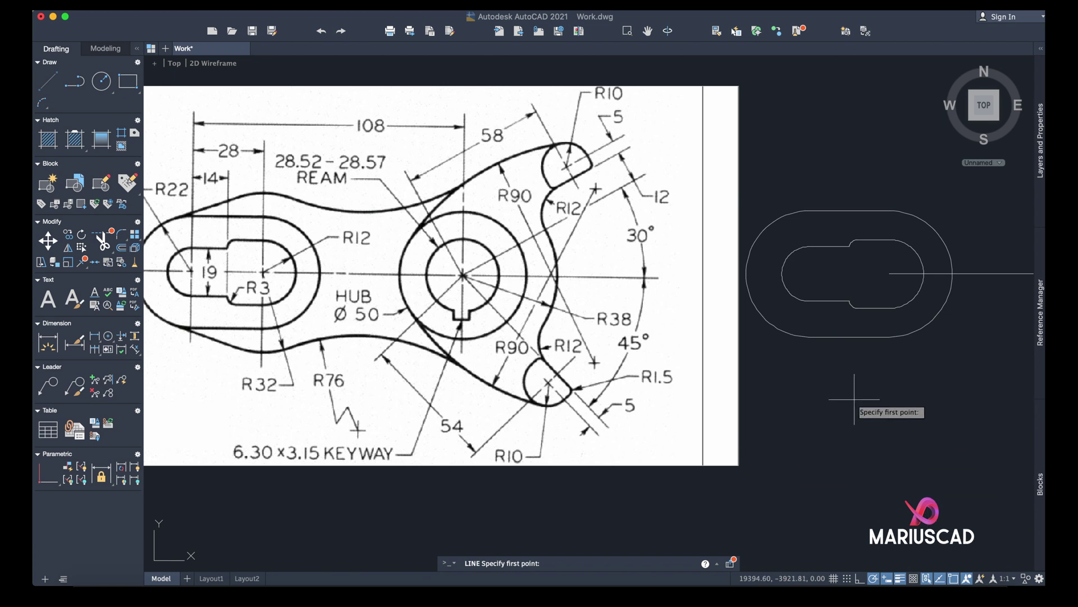
{"action": "left_click", "coordinate": [837, 395]}
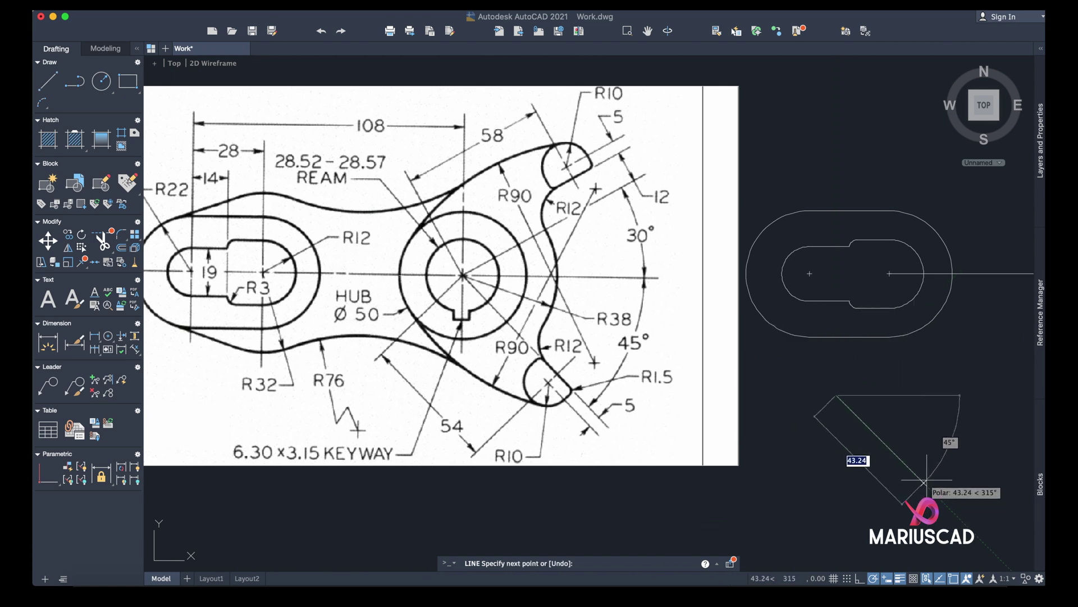
{"action": "middle_click_drag", "start_coordinate": [923, 480], "coordinate": [900, 461]}
{"action": "key", "text": "Escape"}
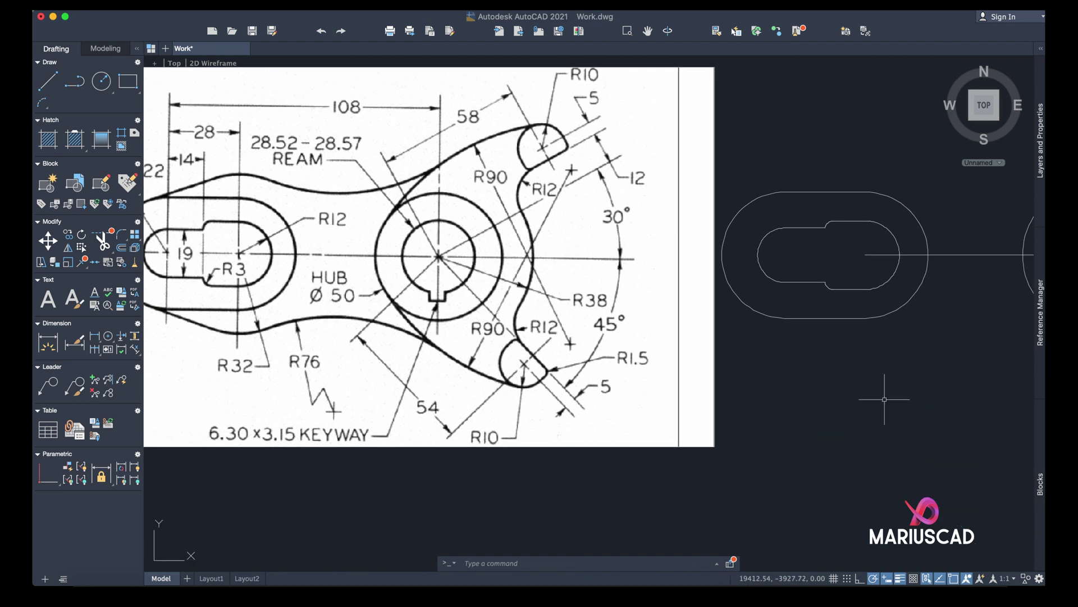
{"action": "middle_click_drag", "start_coordinate": [837, 333], "coordinate": [806, 341]}
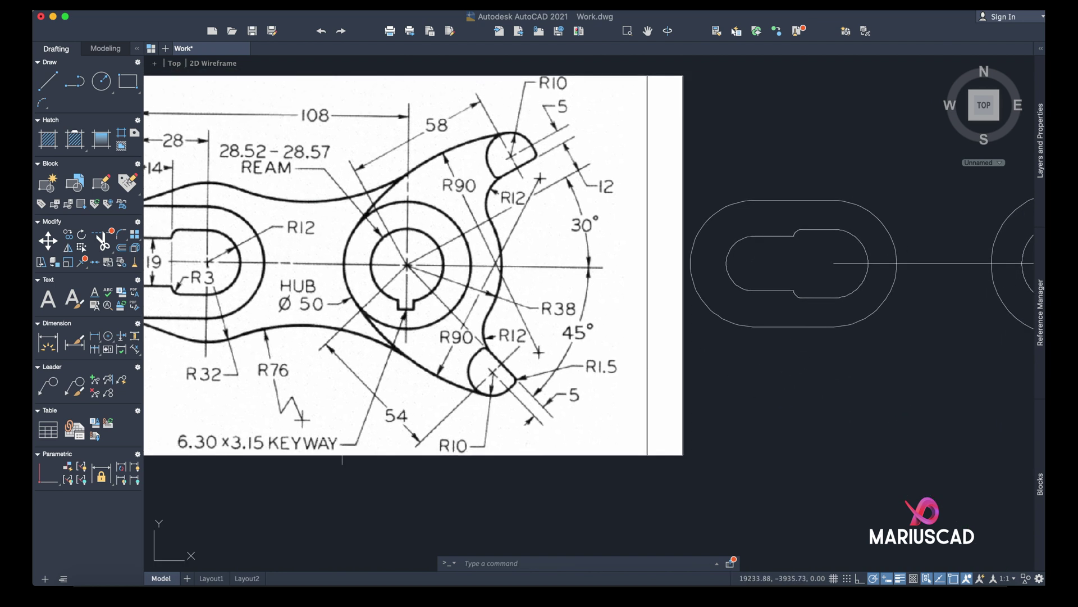
Step: Draw a 54-unit line at 315° from the hub centre toward the lower lobe
{"action": "left_click", "coordinate": [48, 81]}
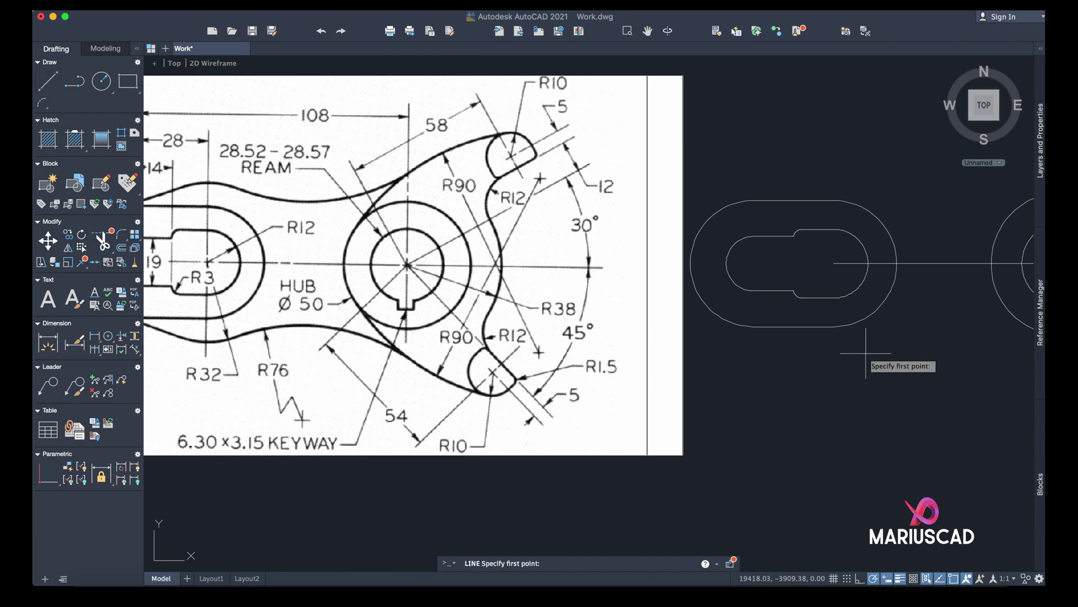
{"action": "middle_click_drag", "start_coordinate": [1002, 328], "coordinate": [709, 360]}
{"action": "left_click", "coordinate": [769, 295]}
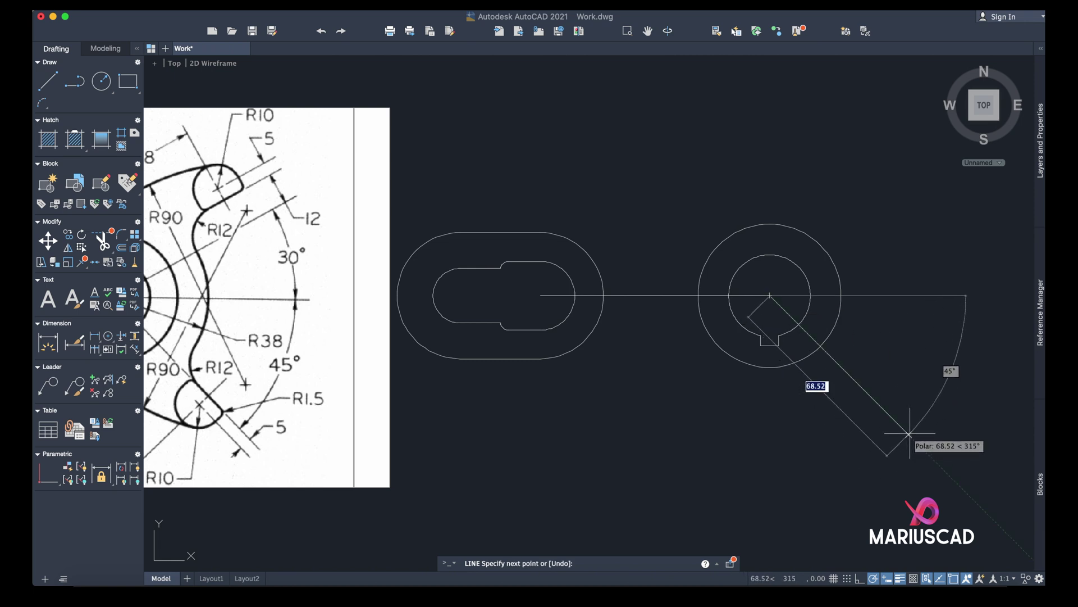
{"action": "type", "text": "54"}
{"action": "key", "text": "Return"}
{"action": "key", "text": "Return"}
{"action": "middle_click_drag", "start_coordinate": [760, 406], "coordinate": [834, 362]}
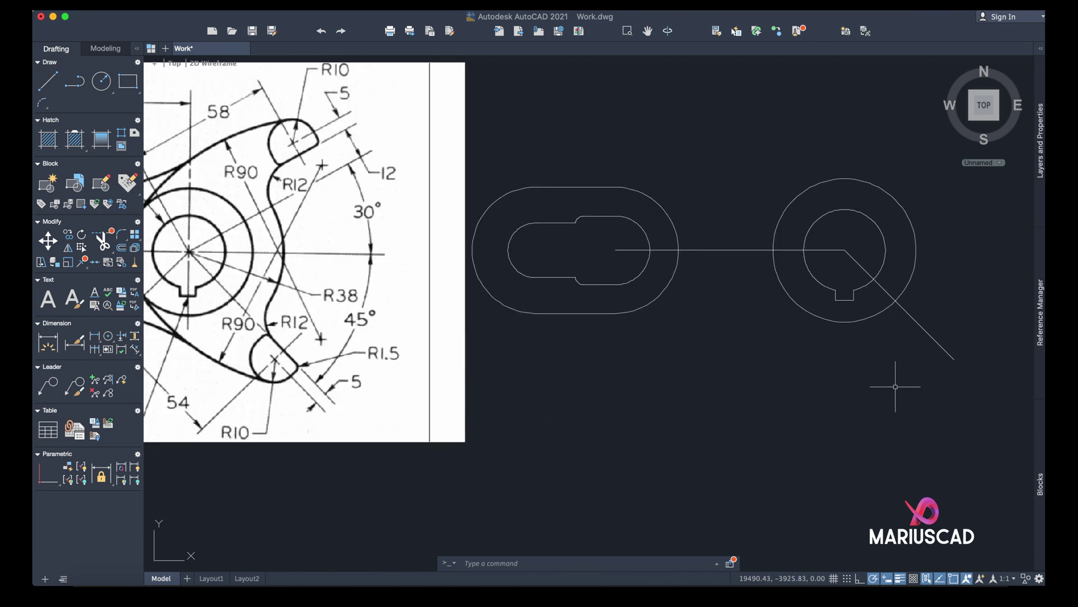
{"action": "left_click", "coordinate": [47, 82]}
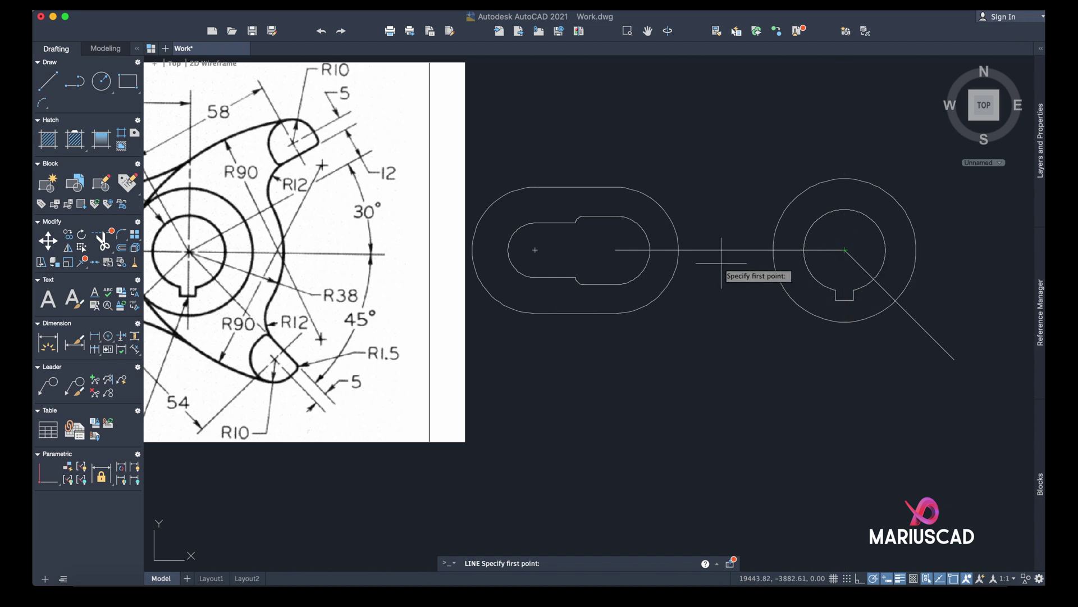
Step: Work out 180+45=225 in Calculator, then turn on Polar Tracking with a 225° angle
{"action": "key", "text": "Escape"}
{"action": "left_click", "coordinate": [204, 596]}
{"action": "type", "text": "180+5"}
{"action": "key", "text": "Return"}
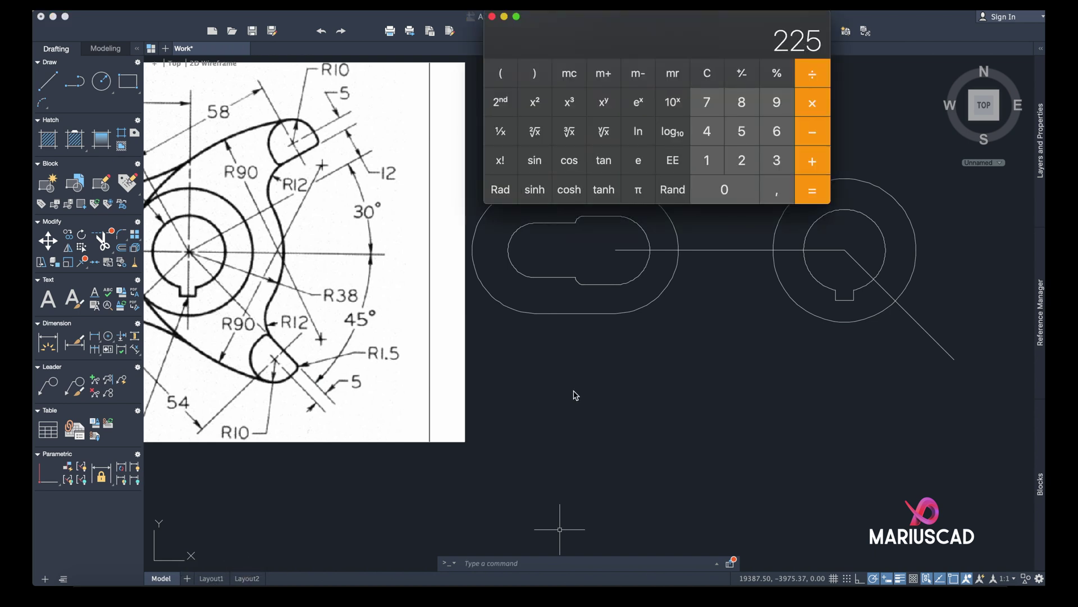
{"action": "left_click", "coordinate": [492, 17]}
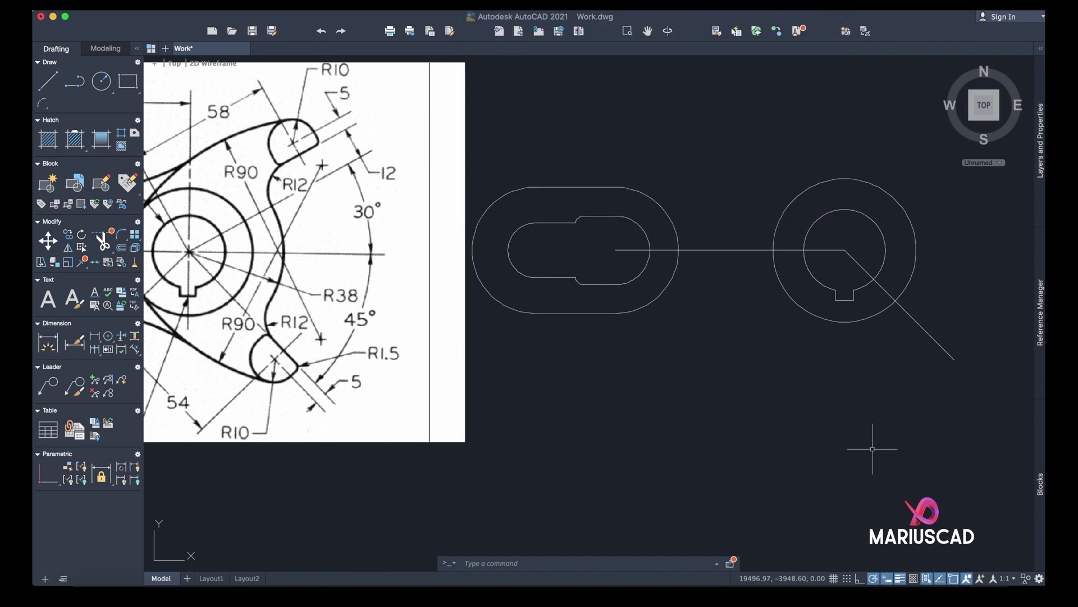
{"action": "left_click", "coordinate": [880, 580]}
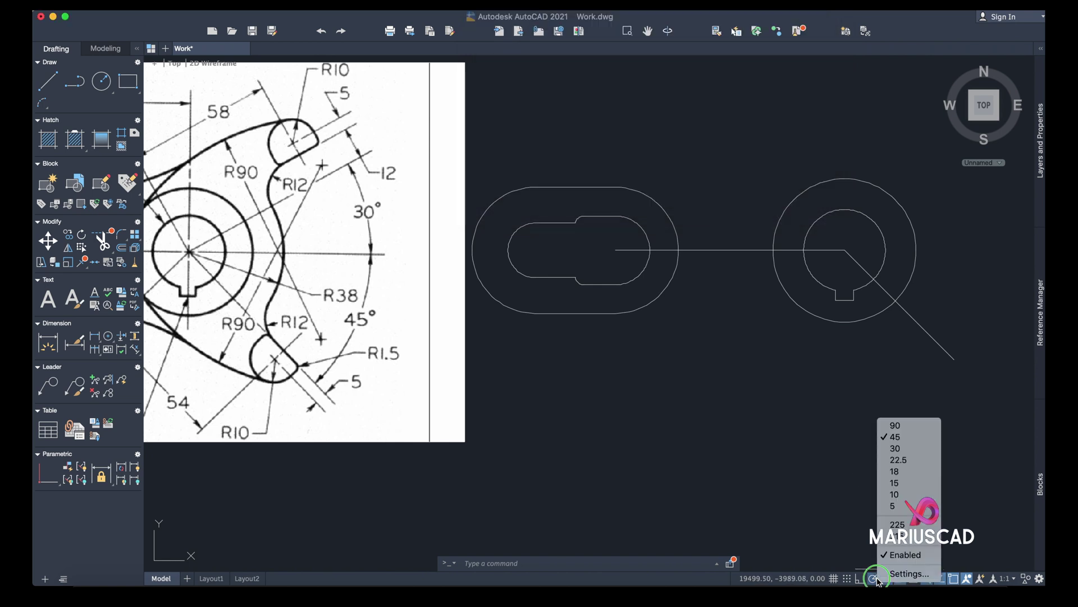
{"action": "left_click", "coordinate": [910, 553]}
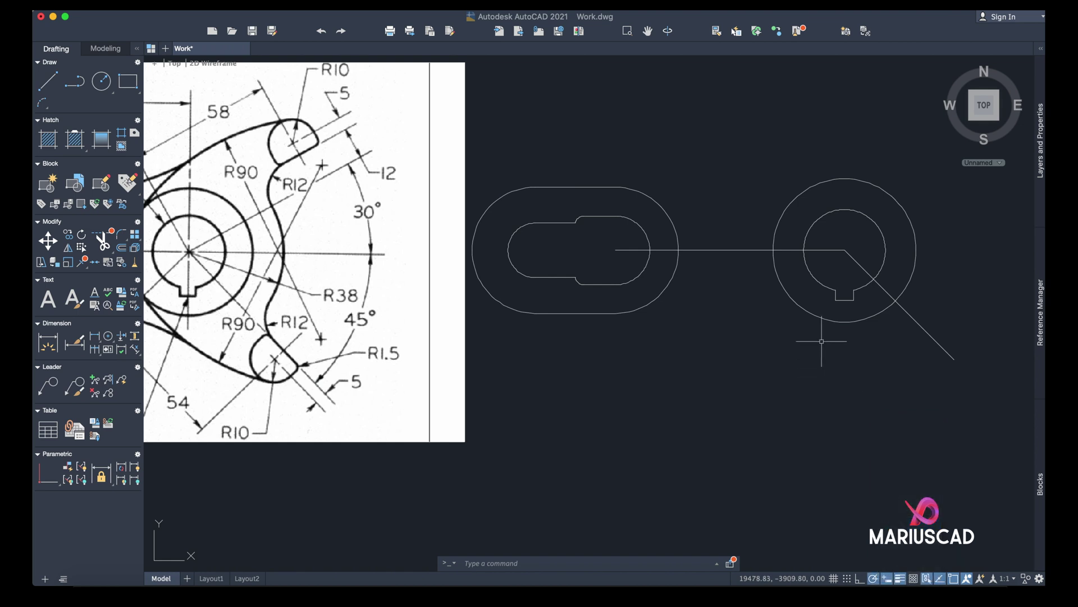
Step: Draw a 5-unit line at 225° from the far end of the 315° diagonal
{"action": "left_click", "coordinate": [48, 80]}
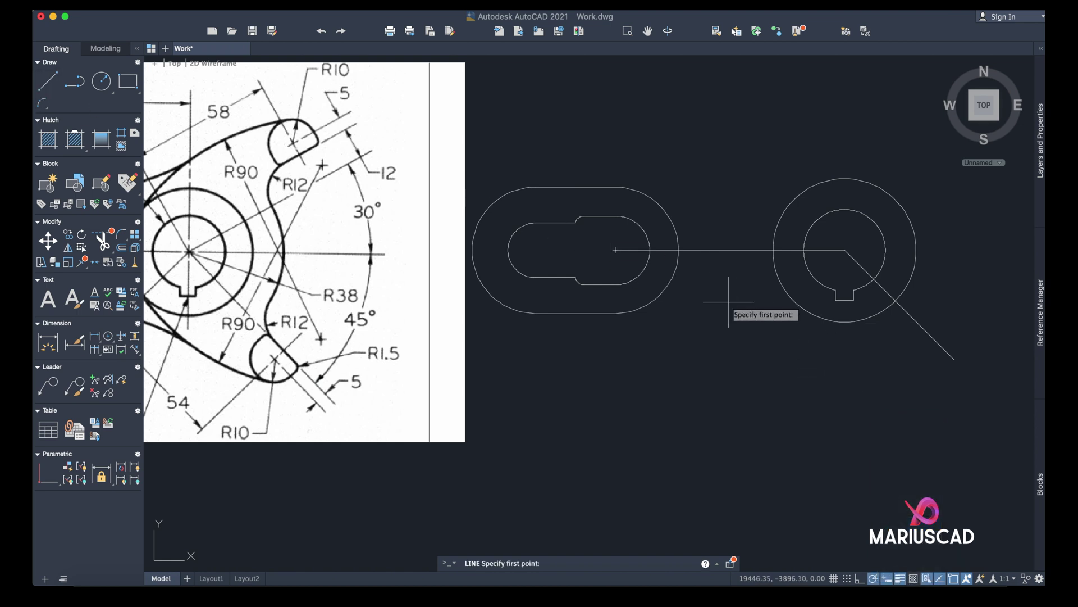
{"action": "left_click", "coordinate": [953, 359]}
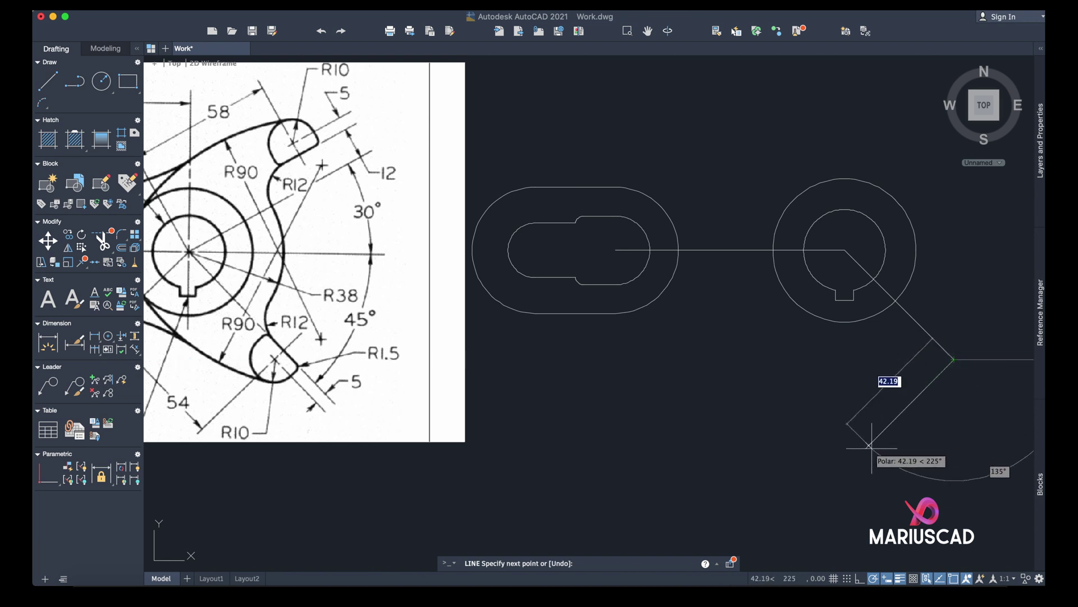
{"action": "type", "text": "5"}
{"action": "key", "text": "Return"}
{"action": "key", "text": "Return"}
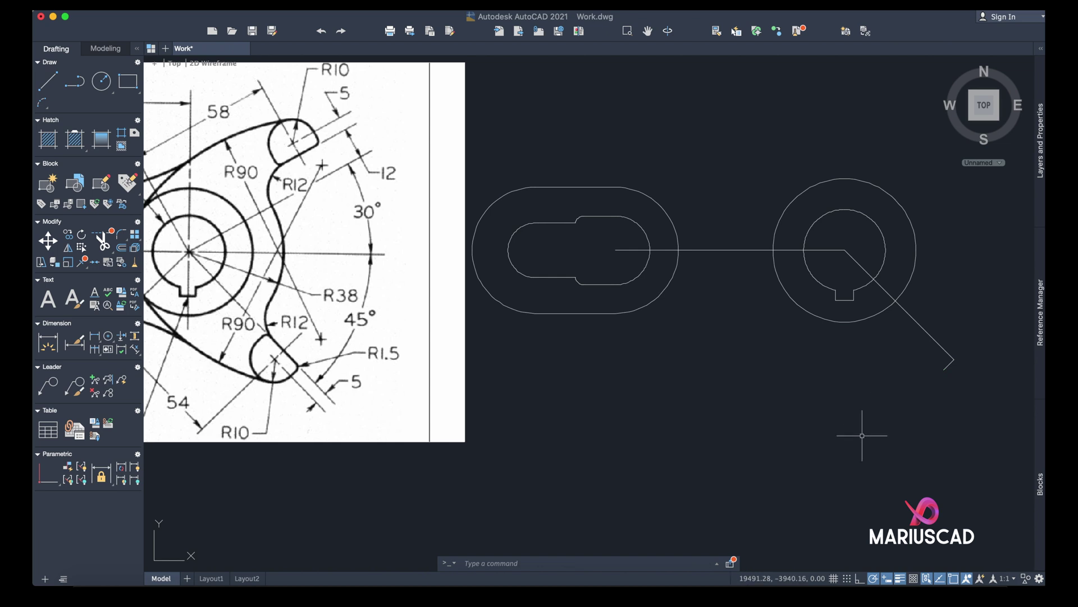
{"action": "left_click", "coordinate": [101, 81]}
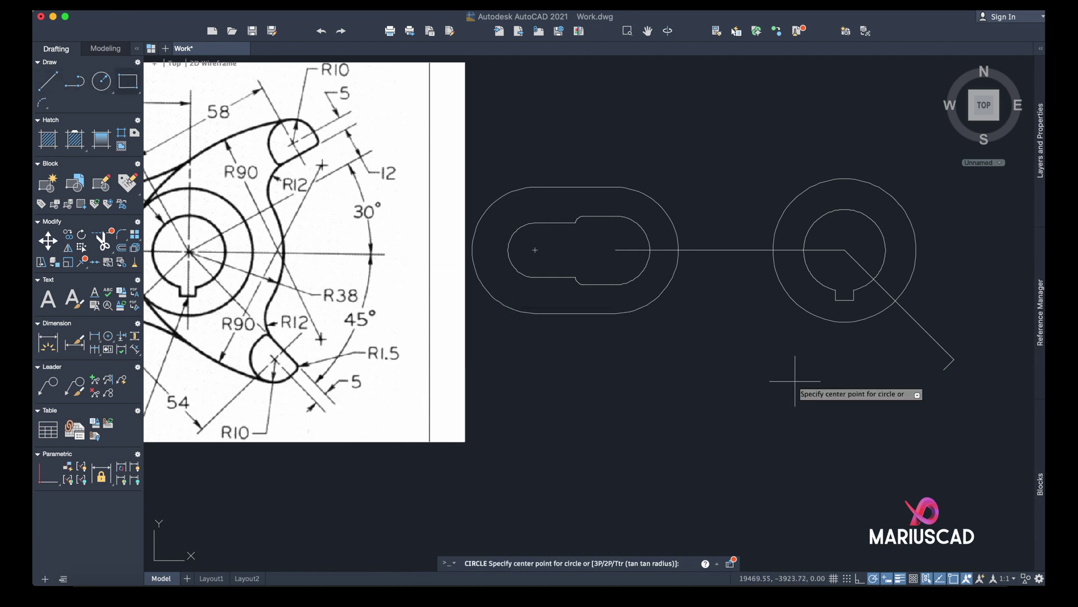
Step: Draw a radius-10 circle centred on the short line's end
{"action": "left_click", "coordinate": [944, 369]}
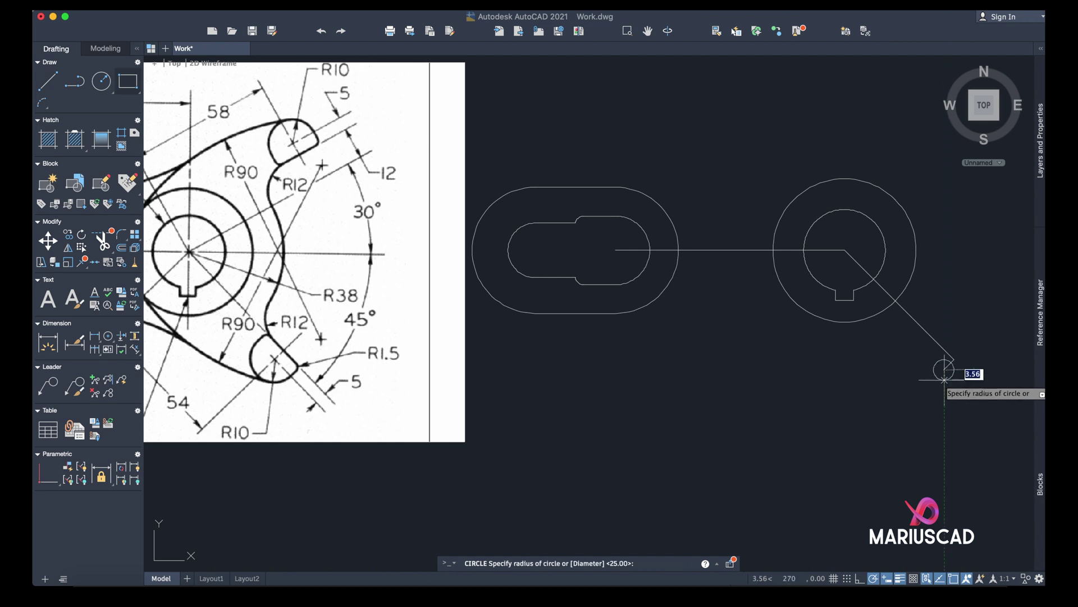
{"action": "type", "text": "10"}
{"action": "key", "text": "Return"}
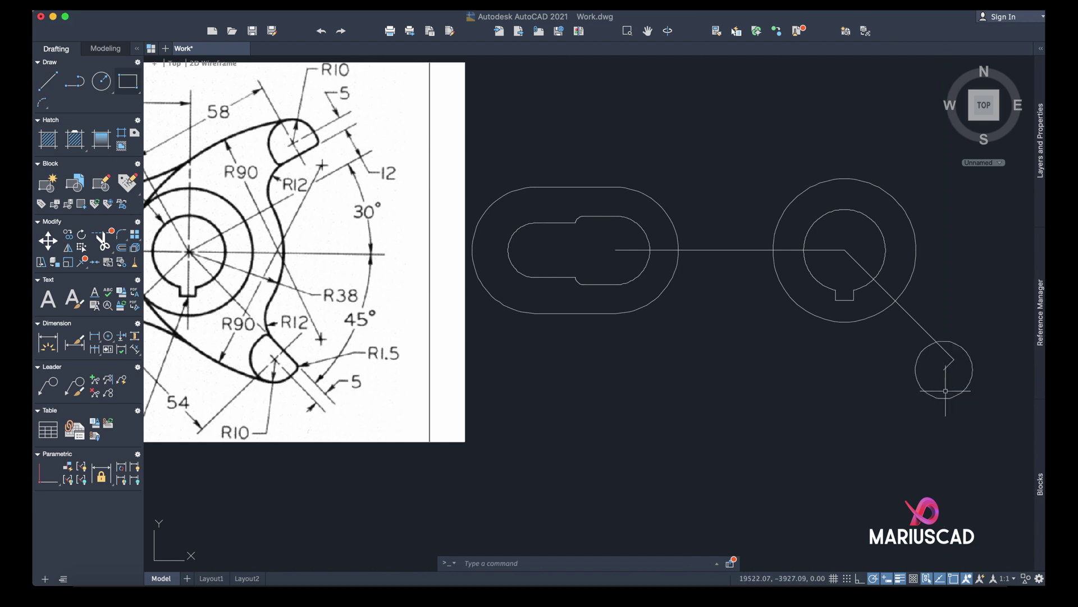
Step: Stretch the diagonal's outer end past the small circle
{"action": "left_click", "coordinate": [949, 365]}
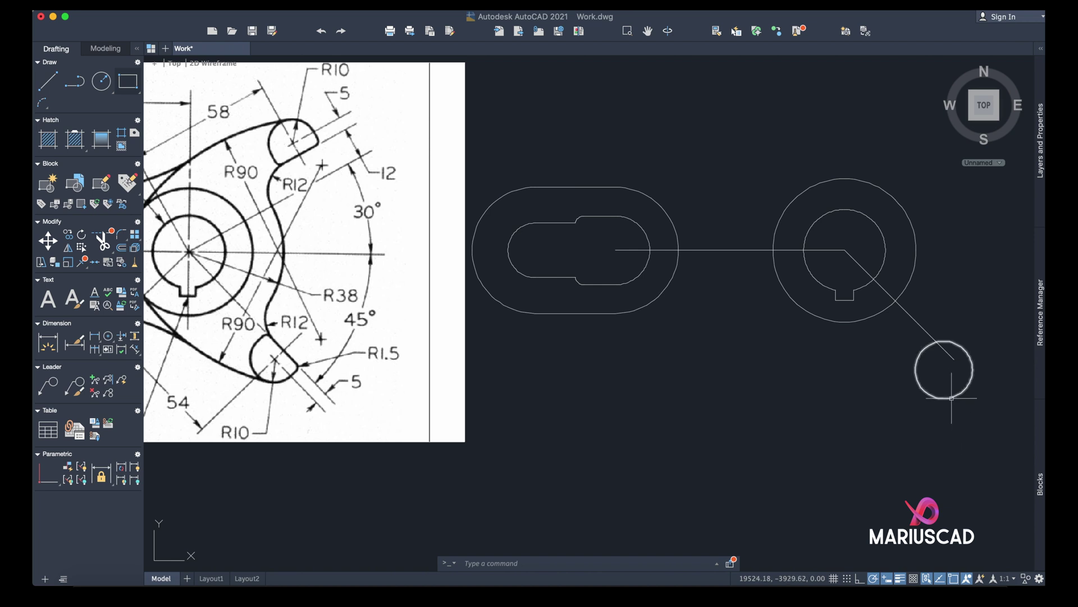
{"action": "left_click", "coordinate": [953, 358]}
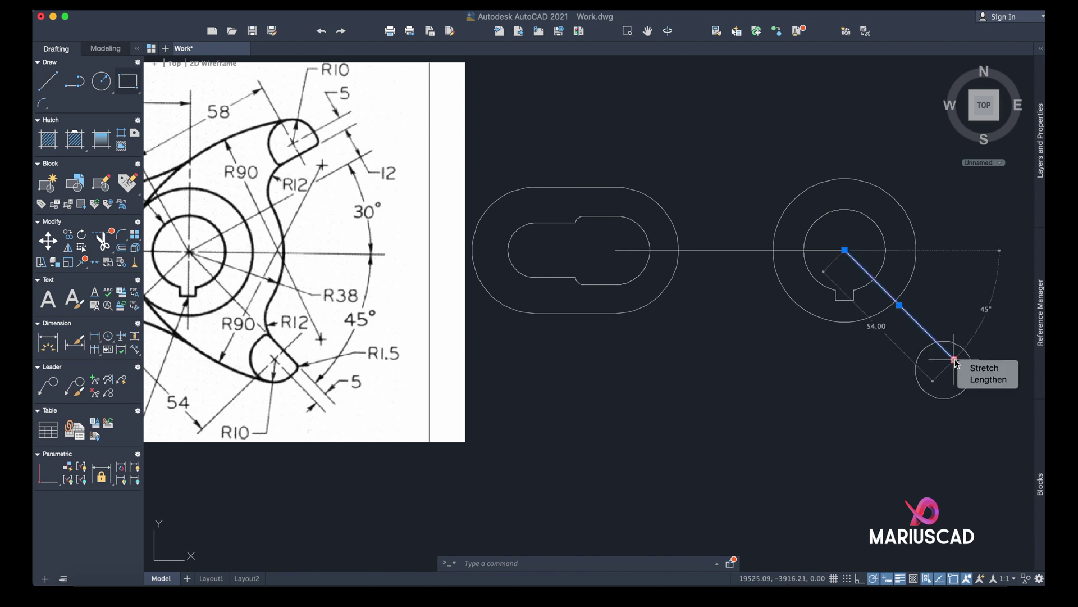
{"action": "left_click", "coordinate": [953, 360]}
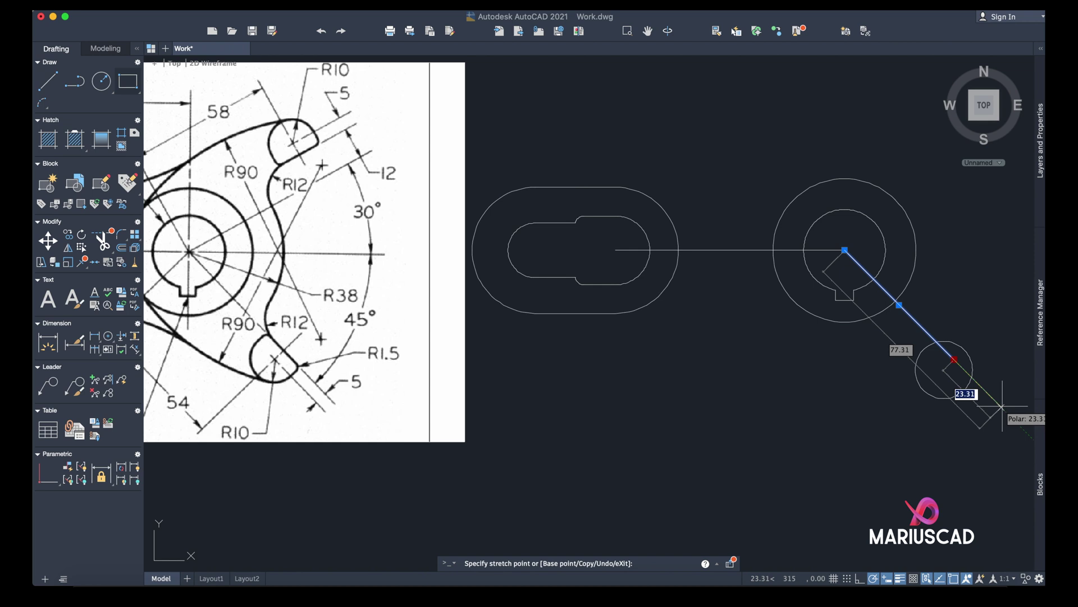
{"action": "left_click", "coordinate": [1001, 405]}
Step: Trim the small circle's upper-right arc to leave a half-round lobe end
{"action": "type", "text": "trim"}
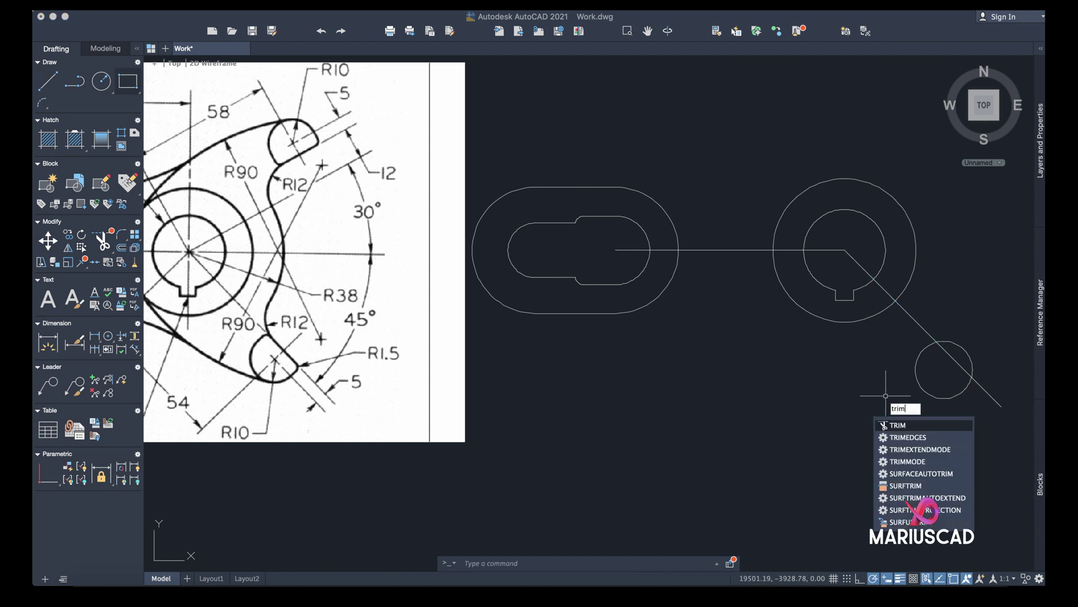
{"action": "key", "text": "Return"}
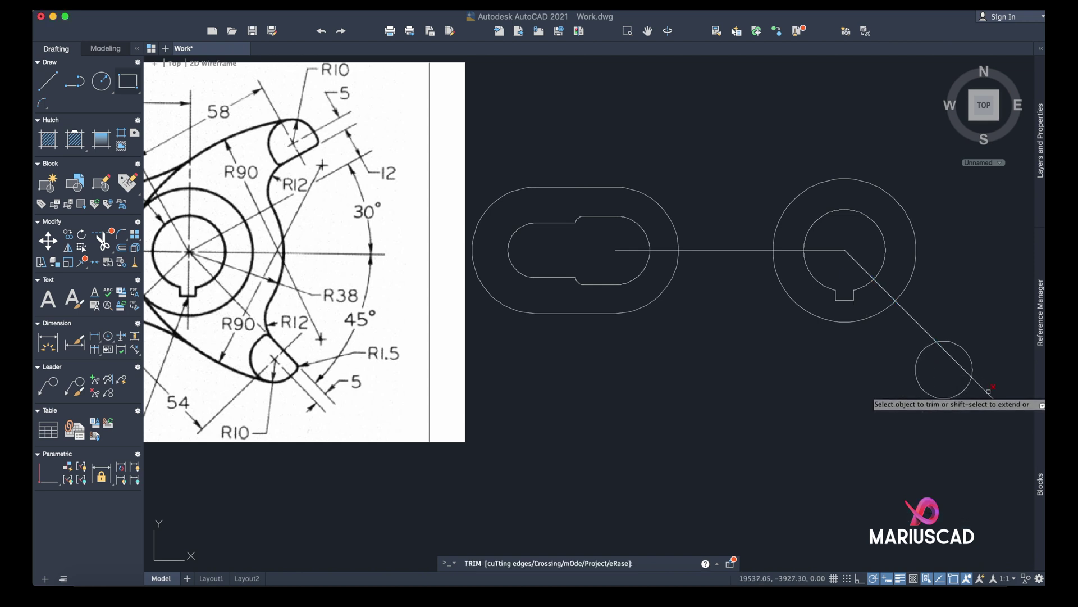
{"action": "left_click", "coordinate": [961, 352]}
{"action": "key", "text": "Return"}
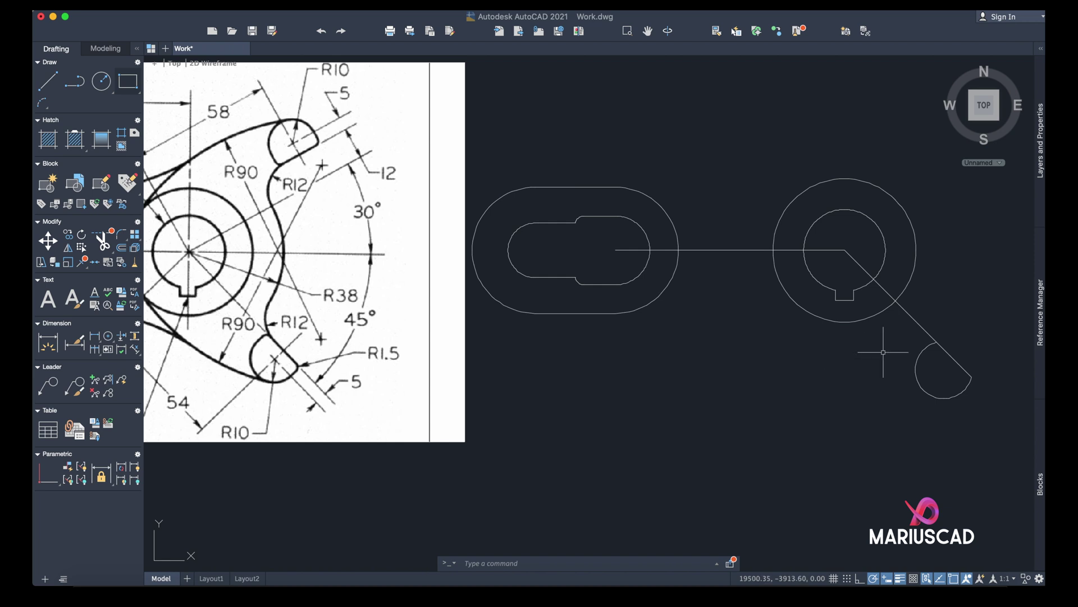
Step: Trim the diagonal back to the hub circle, then erase the leftover diagonal and horizontal construction lines
{"action": "type", "text": "trim"}
{"action": "key", "text": "Return"}
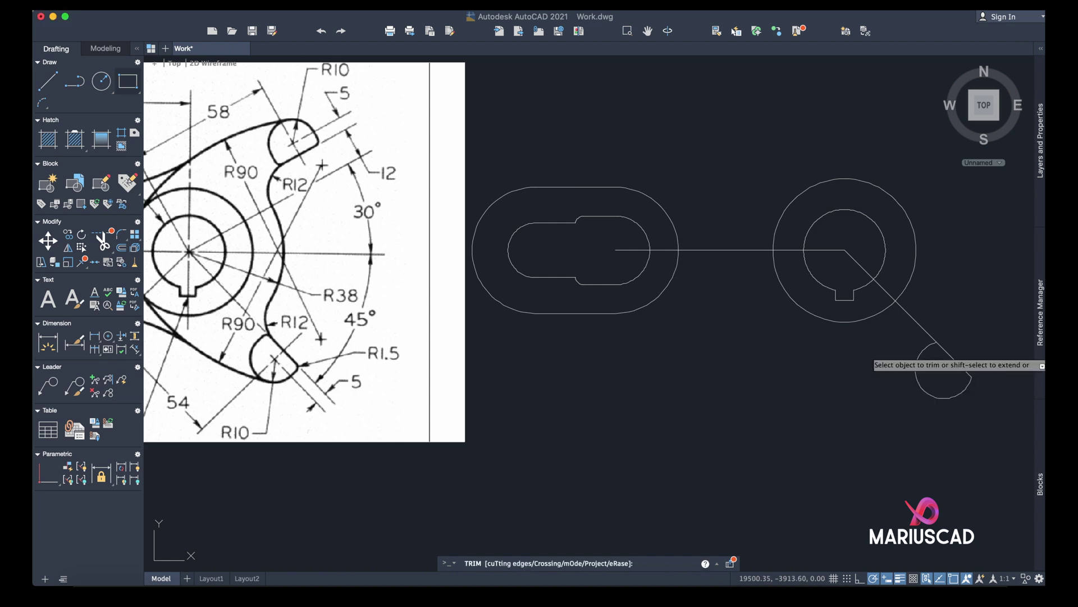
{"action": "left_click", "coordinate": [908, 313]}
{"action": "key", "text": "Escape"}
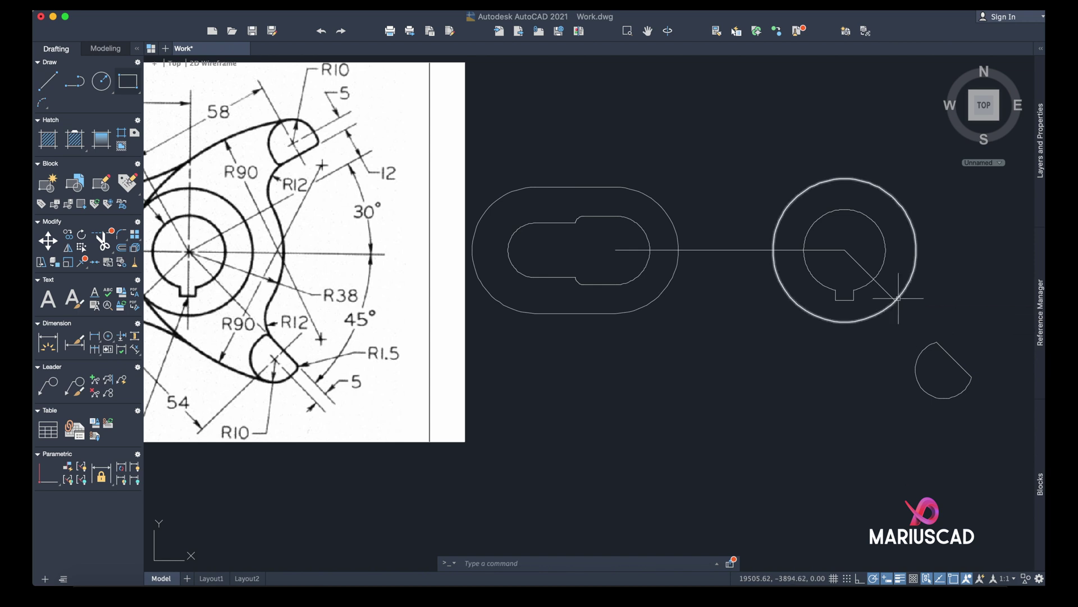
{"action": "left_click", "coordinate": [890, 294]}
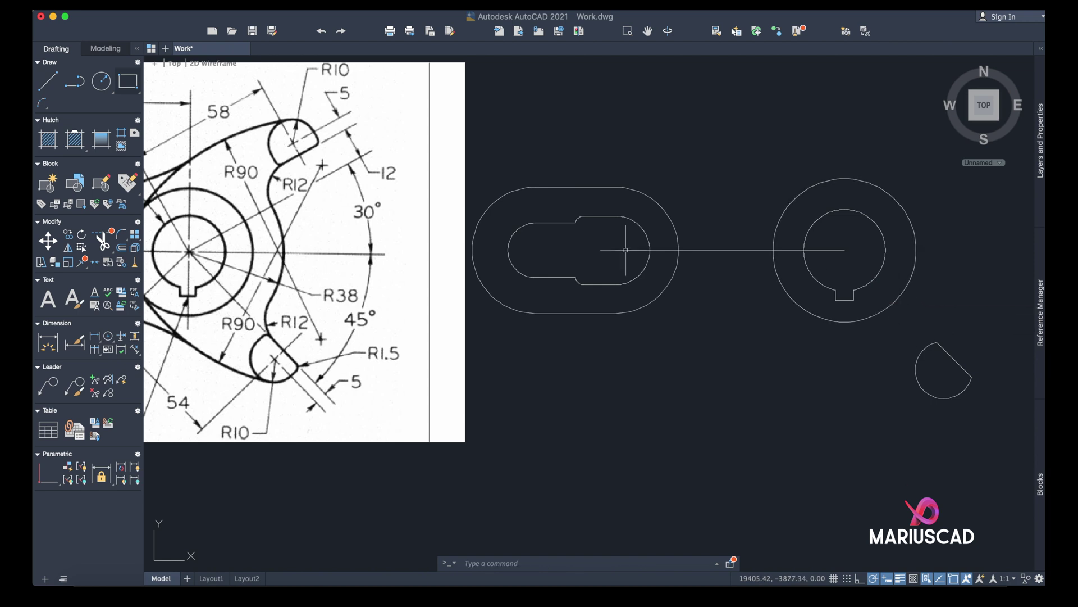
{"action": "left_click", "coordinate": [693, 249]}
{"action": "left_click", "coordinate": [710, 238]}
{"action": "key", "text": "Delete"}
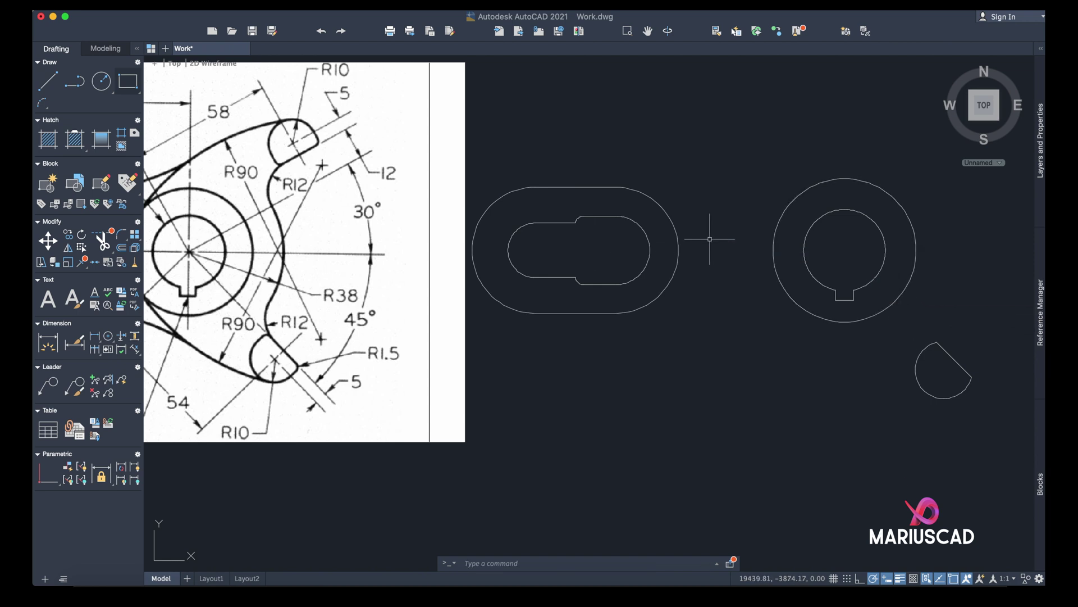
Step: Draw a 58-unit line from the hub centre at 30° toward the upper lobe
{"action": "middle_click_drag", "start_coordinate": [665, 341], "coordinate": [688, 356]}
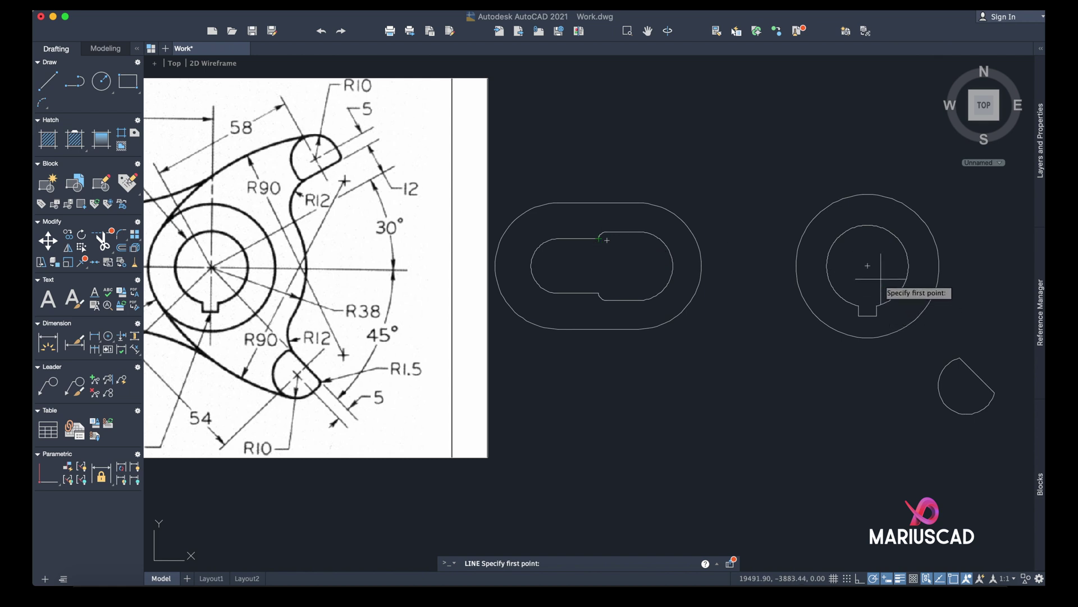
{"action": "left_click", "coordinate": [868, 265]}
{"action": "mouse_move", "coordinate": [938, 223]}
{"action": "middle_mouse_down"}
{"action": "mouse_move", "coordinate": [736, 314]}
{"action": "mouse_move", "coordinate": [912, 241]}
{"action": "middle_mouse_up"}
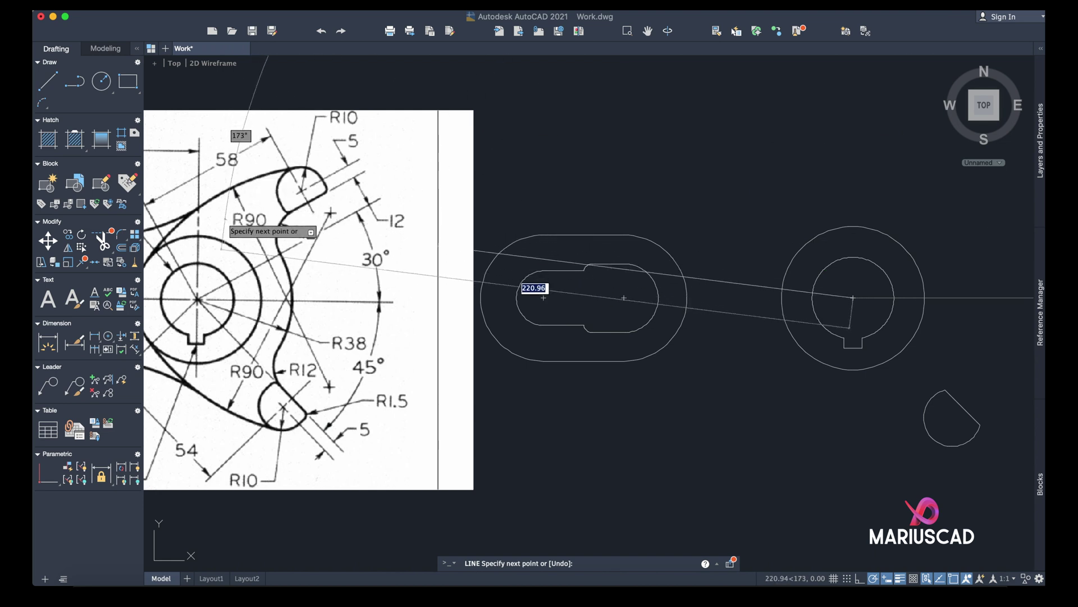
{"action": "middle_click_drag", "start_coordinate": [270, 247], "coordinate": [353, 225]}
{"action": "middle_click_drag", "start_coordinate": [786, 264], "coordinate": [460, 325]}
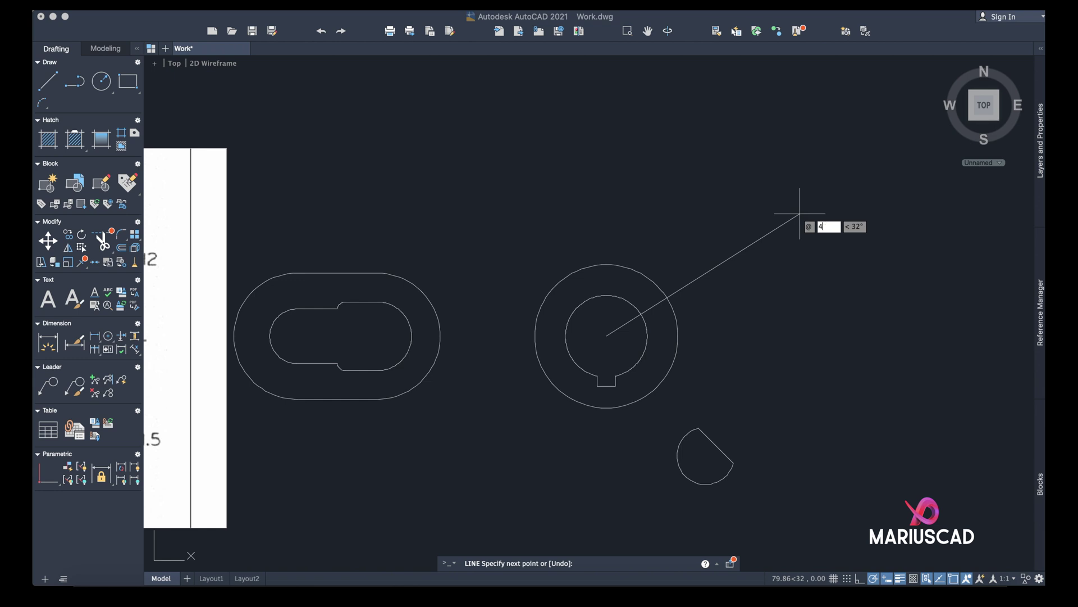
{"action": "key", "text": "Tab"}
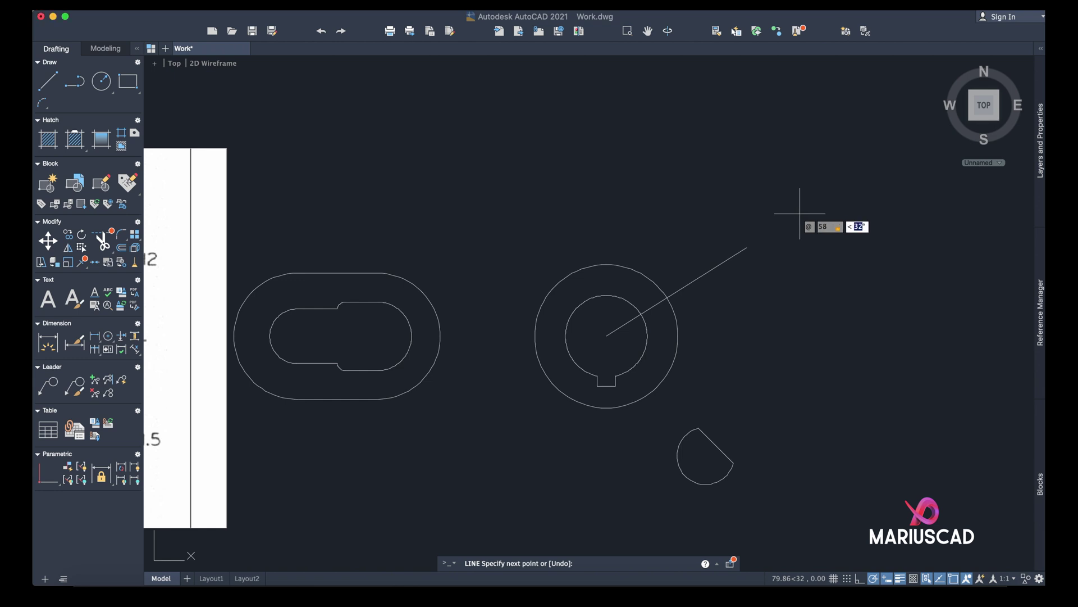
{"action": "key", "text": "Return"}
{"action": "key", "text": "Return"}
{"action": "scroll", "coordinate": [906, 201], "scroll_direction": "down", "scroll_amount": 3}
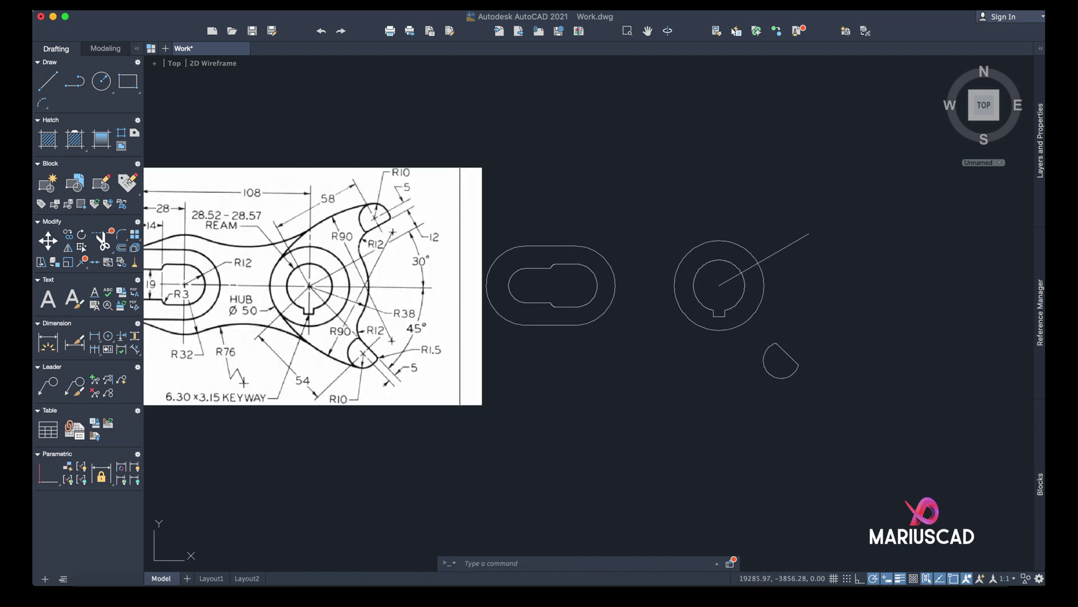
Step: Offset a parallel copy of the 30° line above it at the default distance of 12
{"action": "key", "text": "Return"}
{"action": "scroll", "coordinate": [366, 274], "scroll_direction": "up", "scroll_amount": 2}
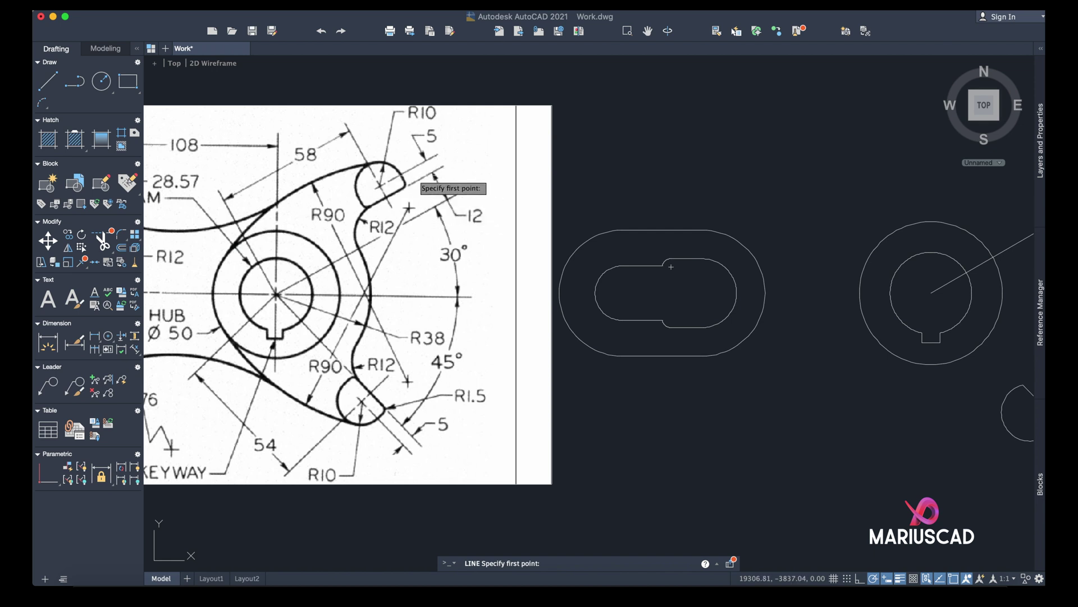
{"action": "key", "text": "Escape"}
{"action": "middle_click_drag", "start_coordinate": [818, 241], "coordinate": [794, 251]}
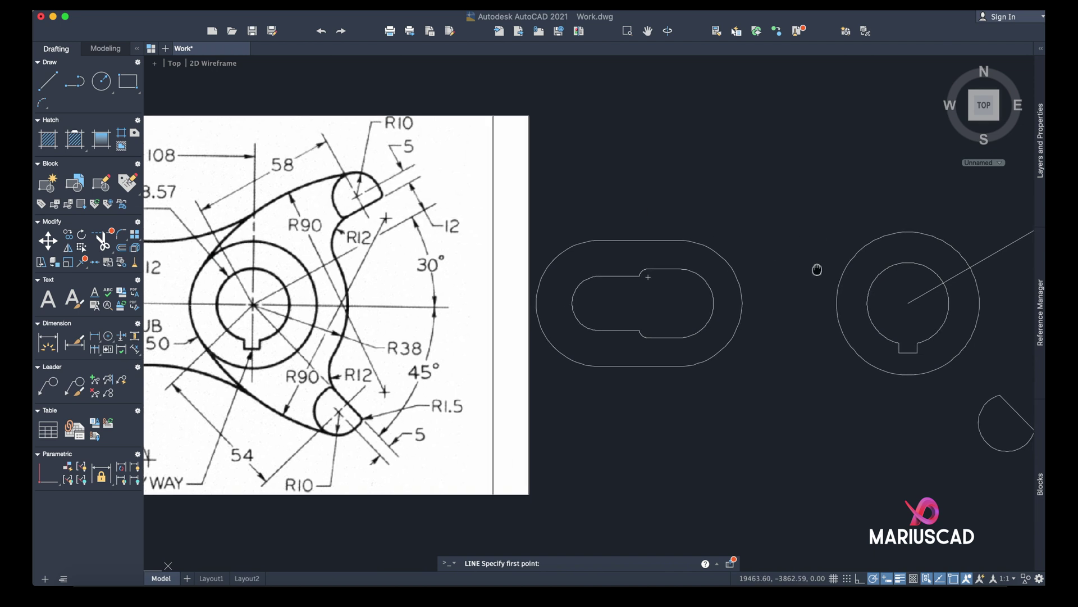
{"action": "type", "text": "off"}
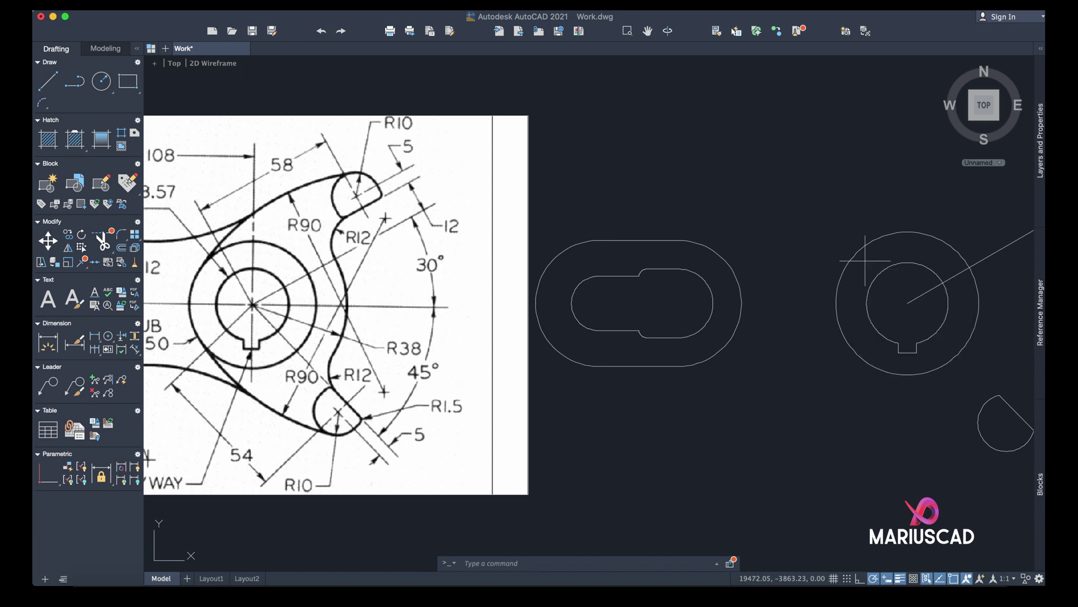
{"action": "key", "text": "Return"}
{"action": "key", "text": "Return"}
{"action": "left_click", "coordinate": [1011, 247]}
{"action": "left_click", "coordinate": [986, 217]}
Step: Run OFFSET again at the same distance on the slanted line
{"action": "type", "text": "off"}
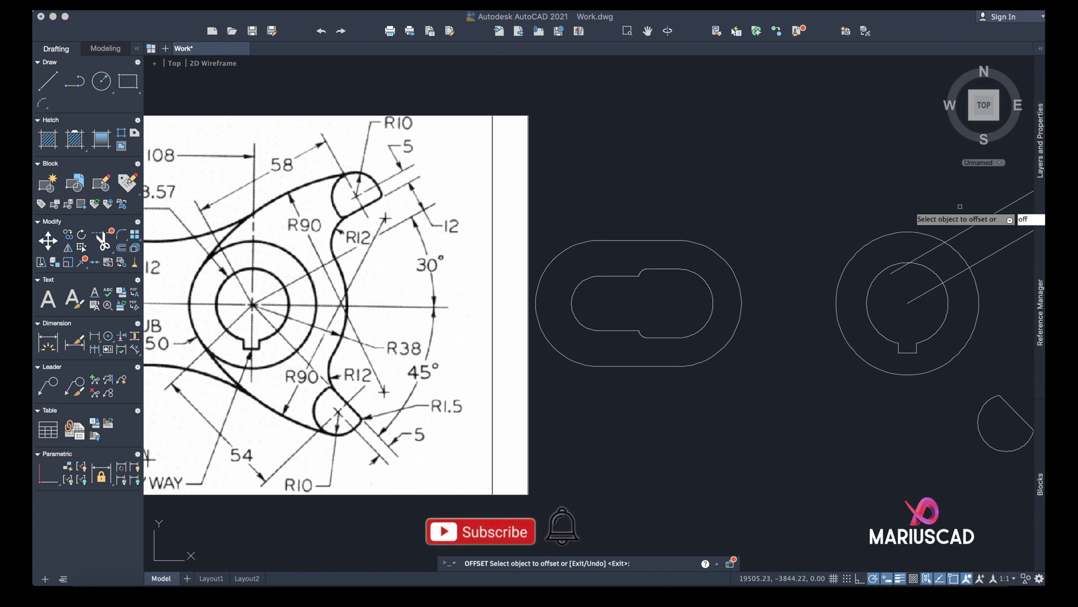
{"action": "key", "text": "Escape"}
{"action": "type", "text": "o"}
{"action": "key", "text": "Return"}
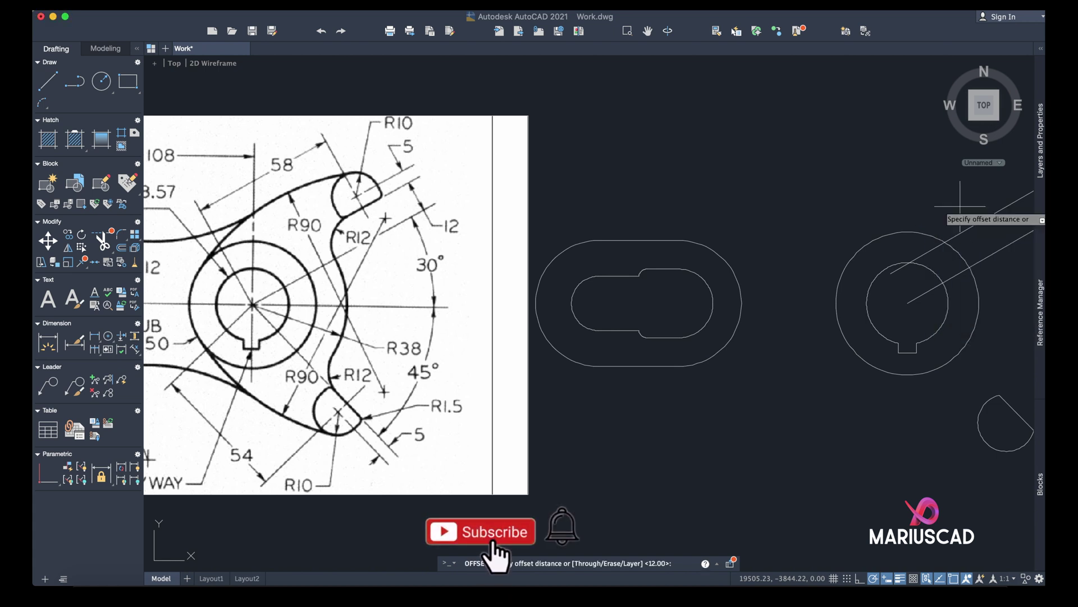
{"action": "key", "text": "Return"}
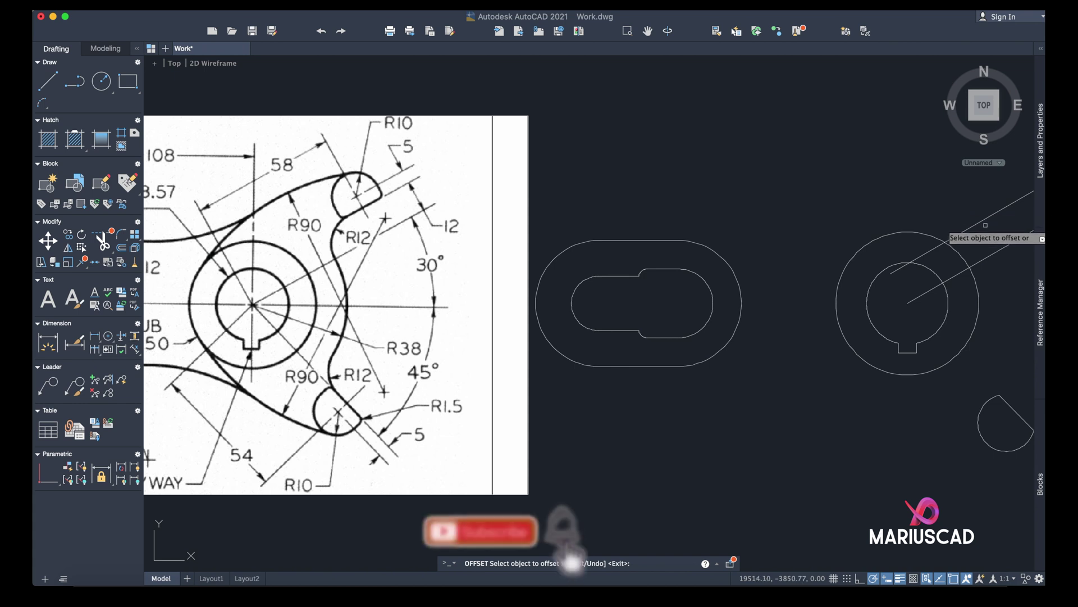
{"action": "left_click", "coordinate": [983, 220]}
{"action": "key", "text": "Escape"}
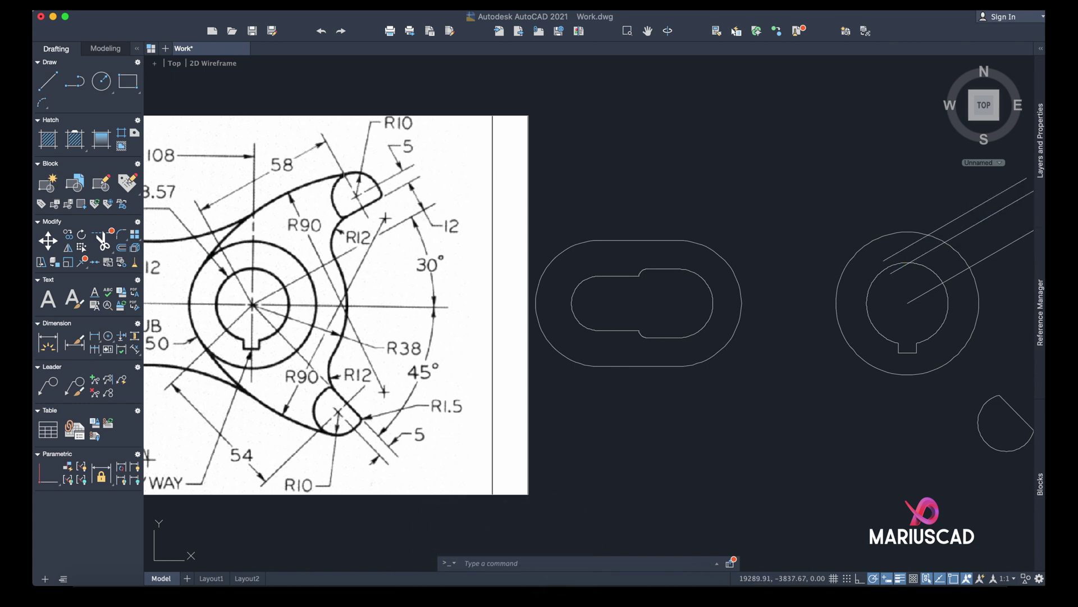
Step: Draw a line joining the outer ends of the two angled lines
{"action": "middle_click_drag", "start_coordinate": [654, 147], "coordinate": [539, 196]}
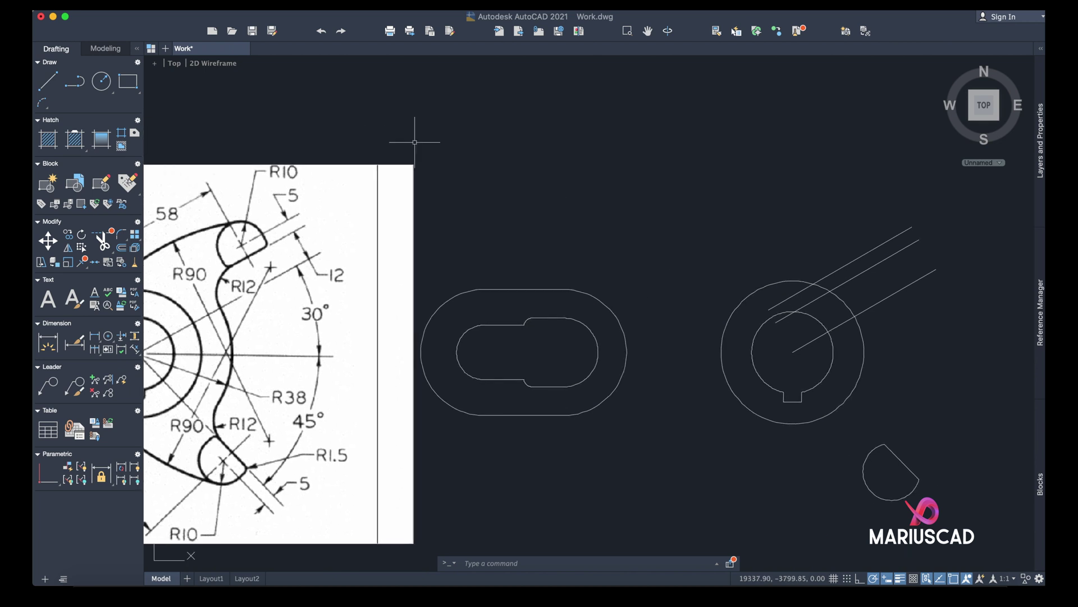
{"action": "left_click", "coordinate": [41, 89]}
{"action": "left_click", "coordinate": [935, 270]}
{"action": "left_click", "coordinate": [911, 228]}
{"action": "key", "text": "Escape"}
Step: Draw a radius-10 circle centred at the lobe's outer corner
{"action": "scroll", "coordinate": [794, 326], "scroll_direction": "down", "scroll_amount": 3}
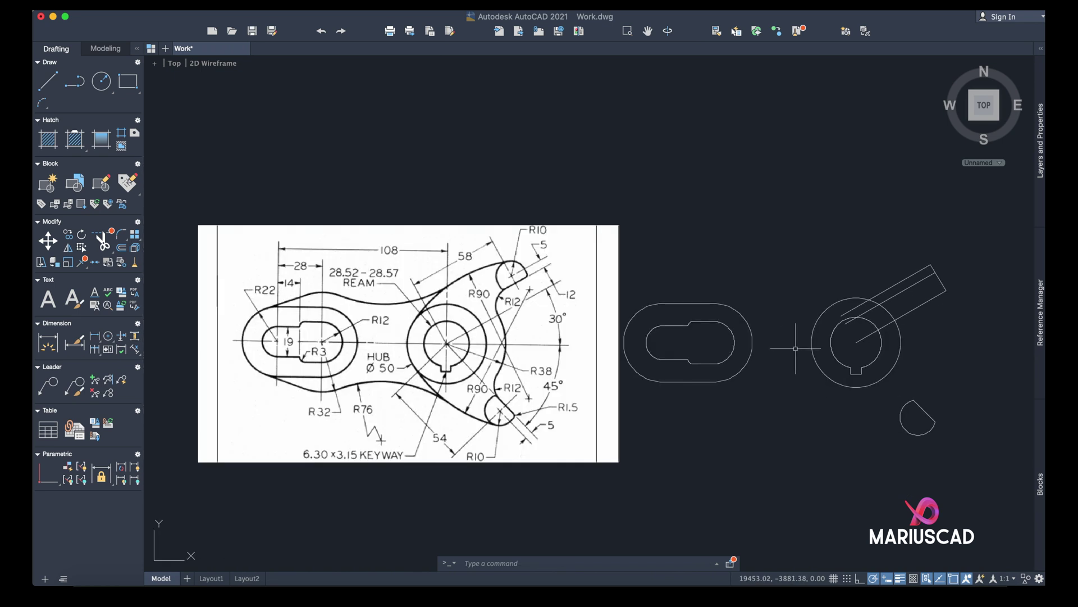
{"action": "middle_click_drag", "start_coordinate": [803, 345], "coordinate": [703, 372]}
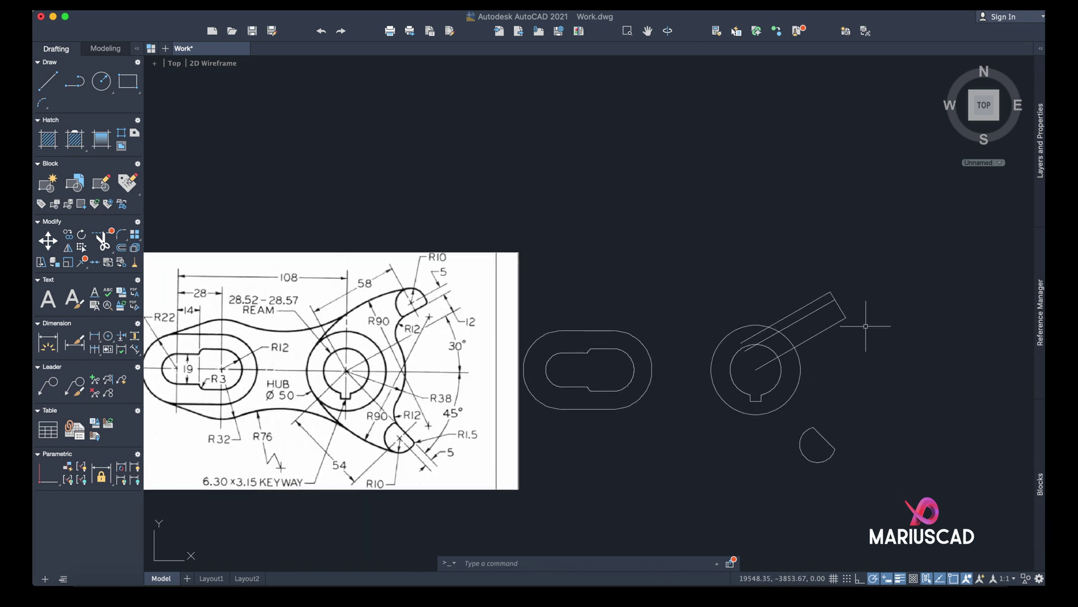
{"action": "scroll", "coordinate": [792, 311], "scroll_direction": "down", "scroll_amount": 3}
{"action": "scroll", "coordinate": [791, 314], "scroll_direction": "up", "scroll_amount": 5}
{"action": "middle_click_drag", "start_coordinate": [345, 413], "coordinate": [624, 317]}
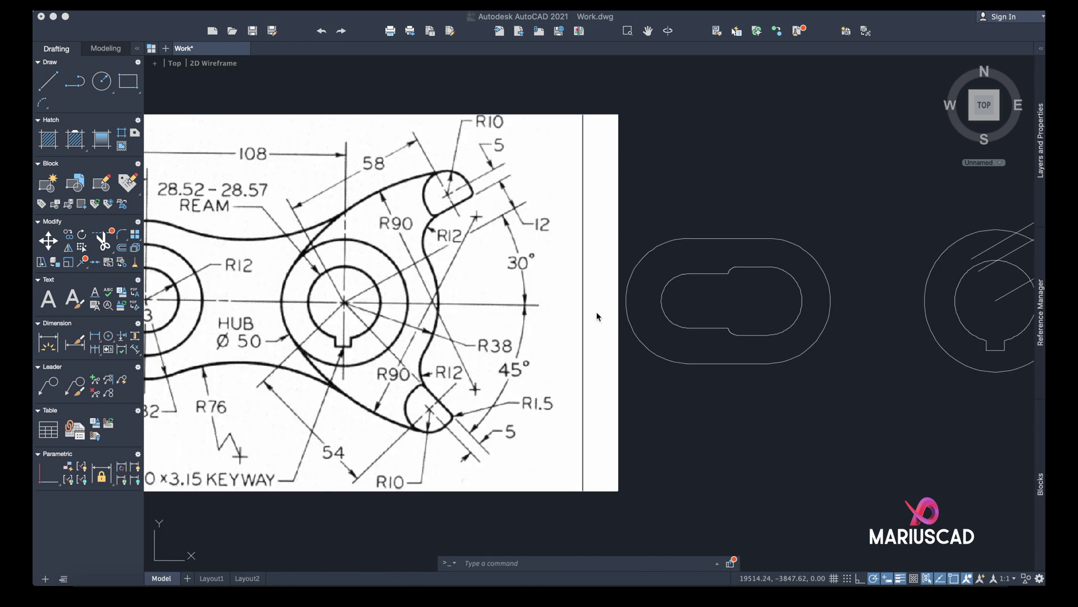
{"action": "scroll", "coordinate": [565, 310], "scroll_direction": "down", "scroll_amount": 3}
{"action": "scroll", "coordinate": [500, 268], "scroll_direction": "up", "scroll_amount": 3}
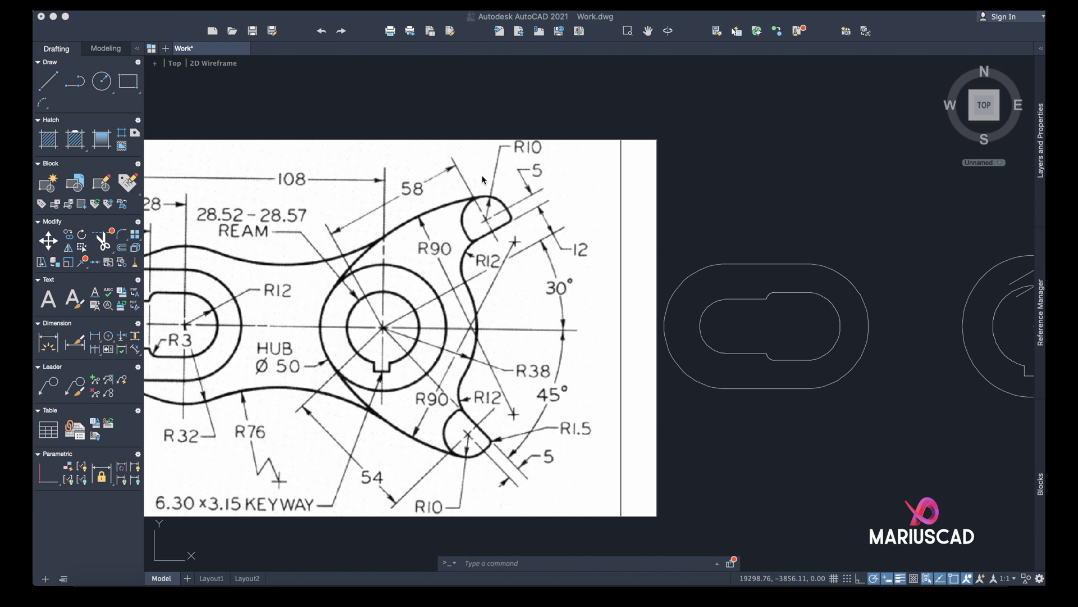
{"action": "middle_click_drag", "start_coordinate": [752, 209], "coordinate": [483, 256]}
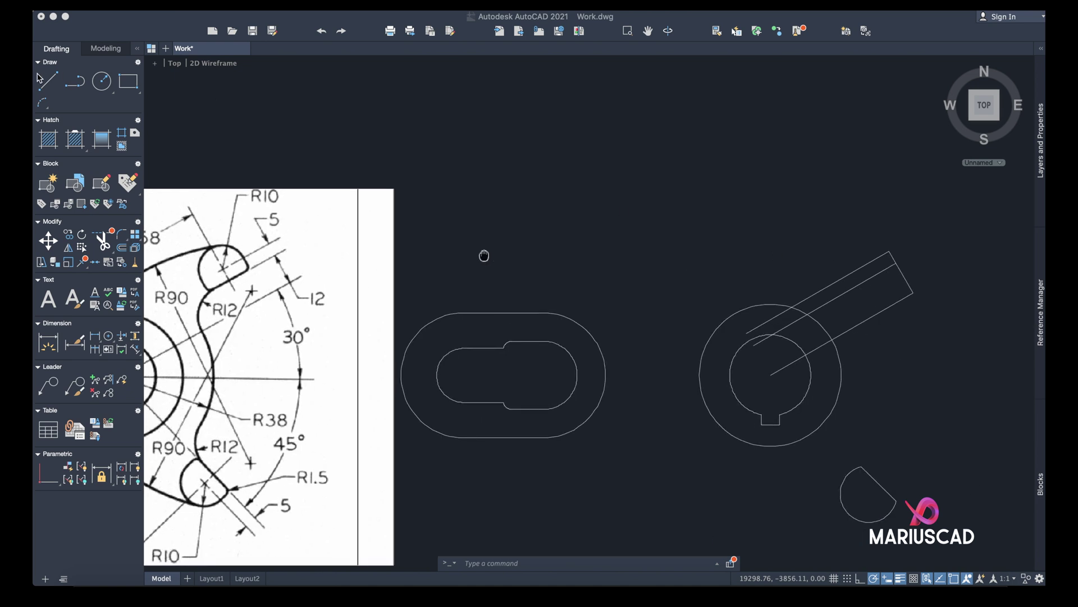
{"action": "left_click", "coordinate": [105, 86]}
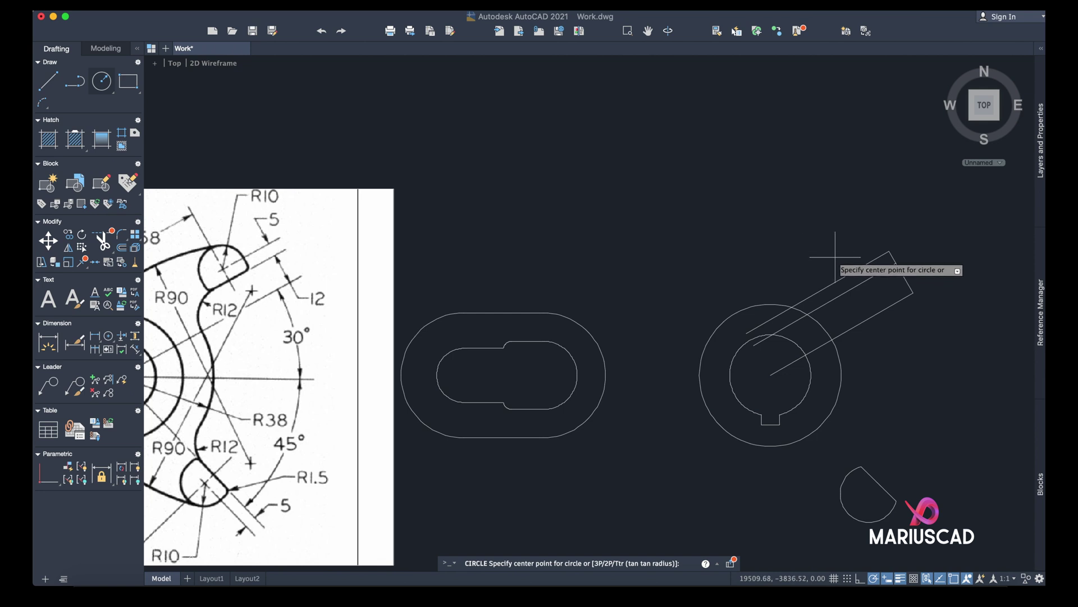
{"action": "left_click", "coordinate": [889, 251]}
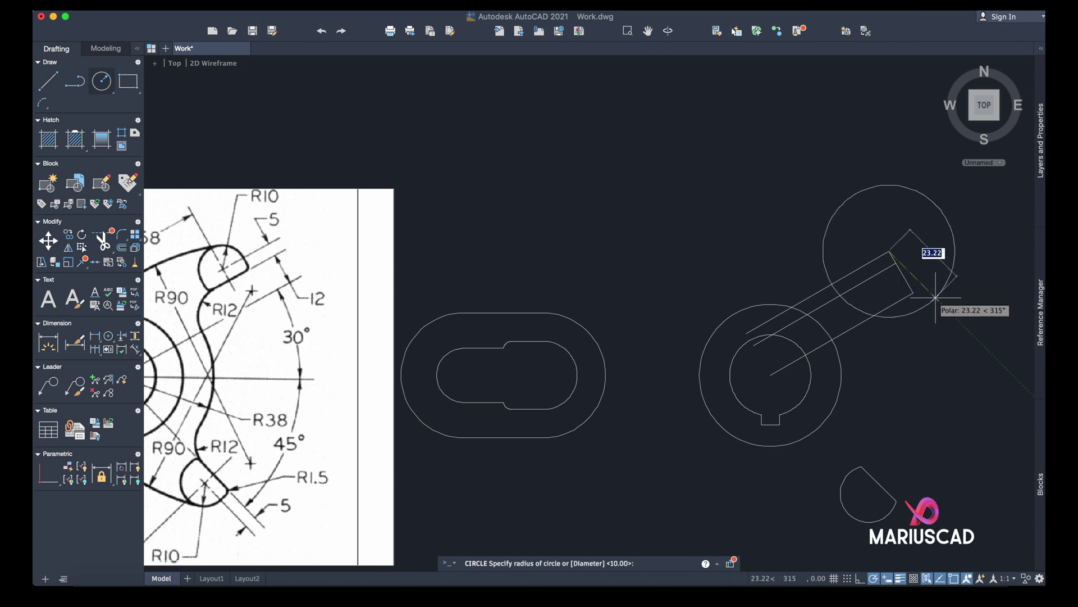
{"action": "type", "text": "10"}
{"action": "key", "text": "Return"}
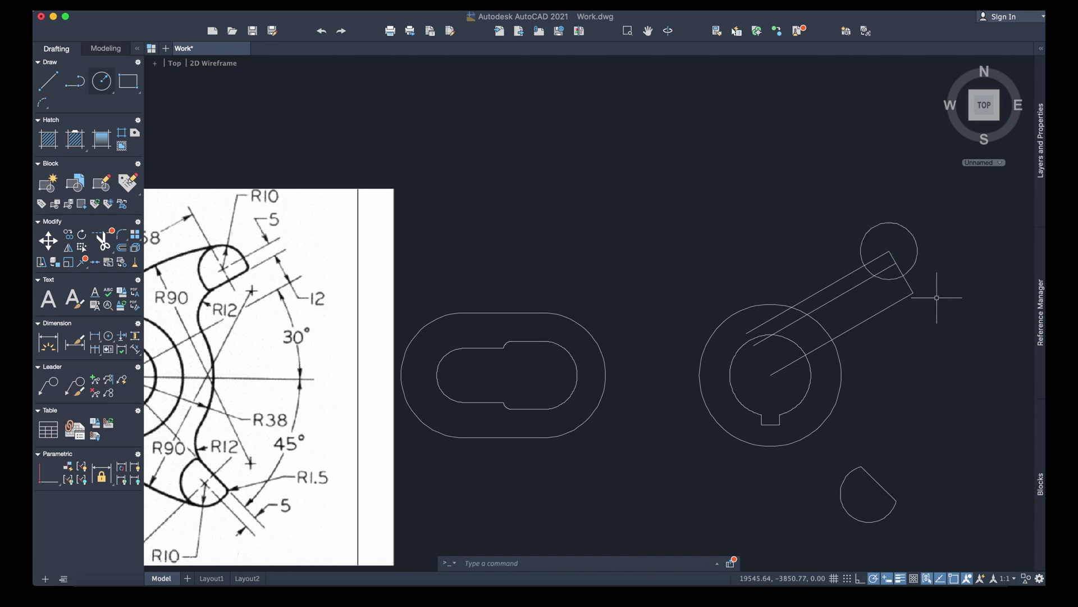
{"action": "left_click", "coordinate": [839, 279]}
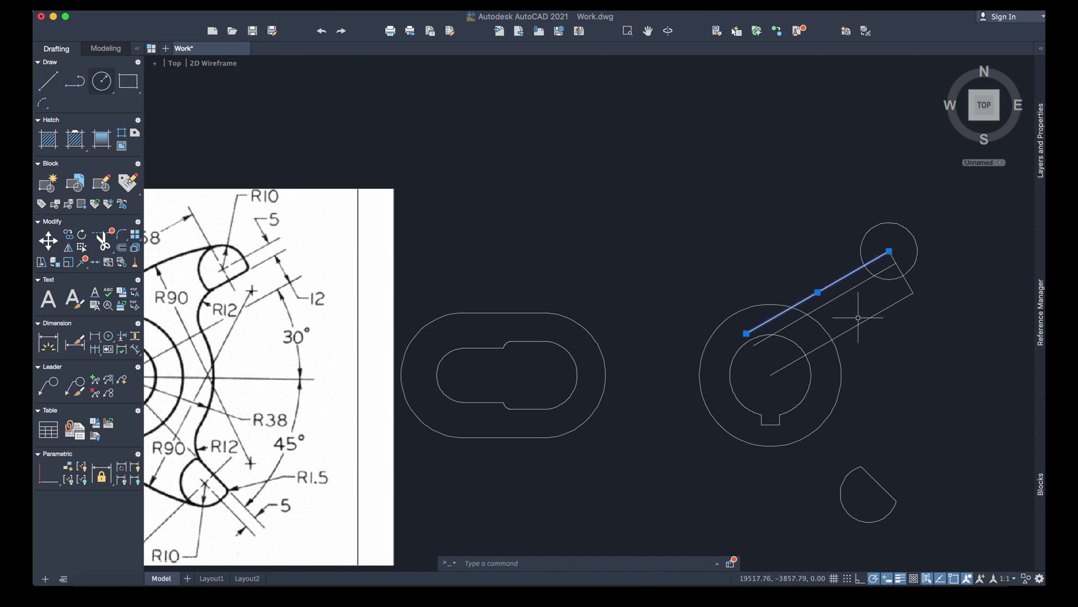
Step: Delete the lower slanted construction lines, leaving one angled line beside the circle
{"action": "left_click", "coordinate": [869, 314]}
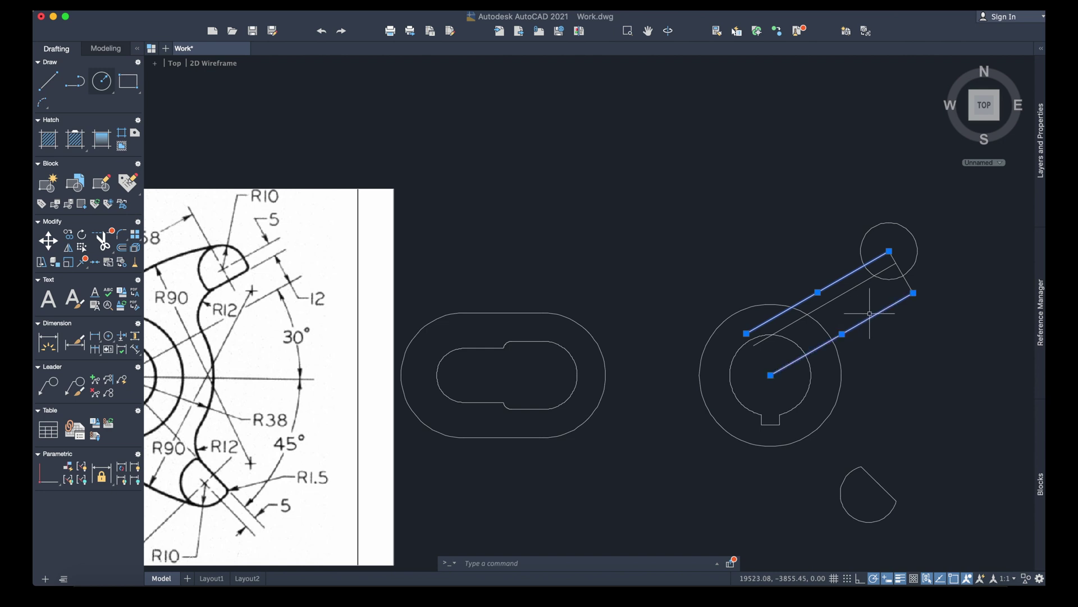
{"action": "key", "text": "Delete"}
{"action": "left_click", "coordinate": [896, 267]}
{"action": "left_click", "coordinate": [896, 263]}
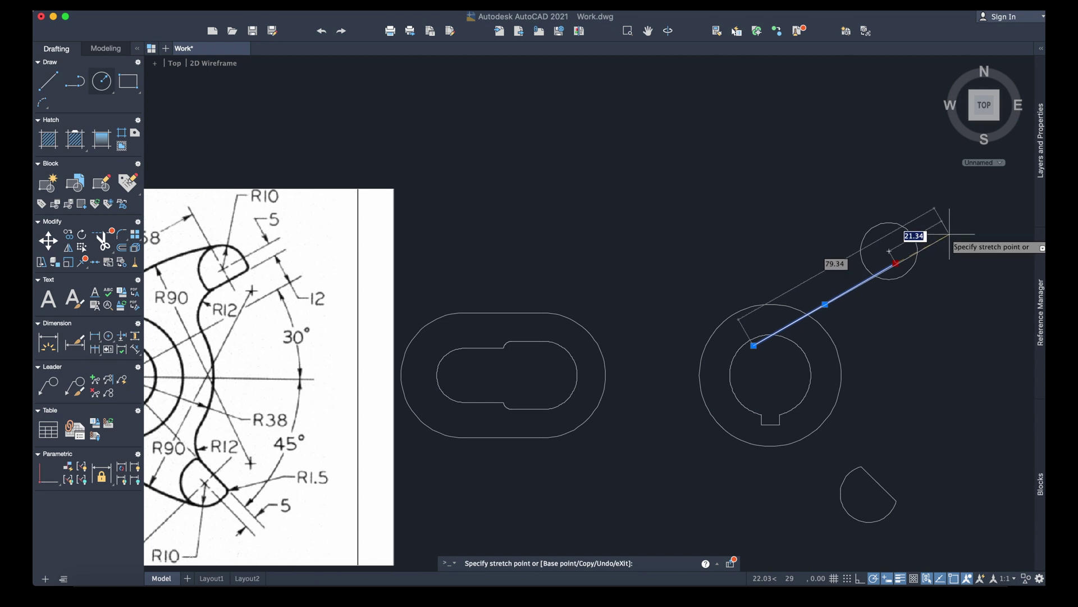
{"action": "key", "text": "Escape"}
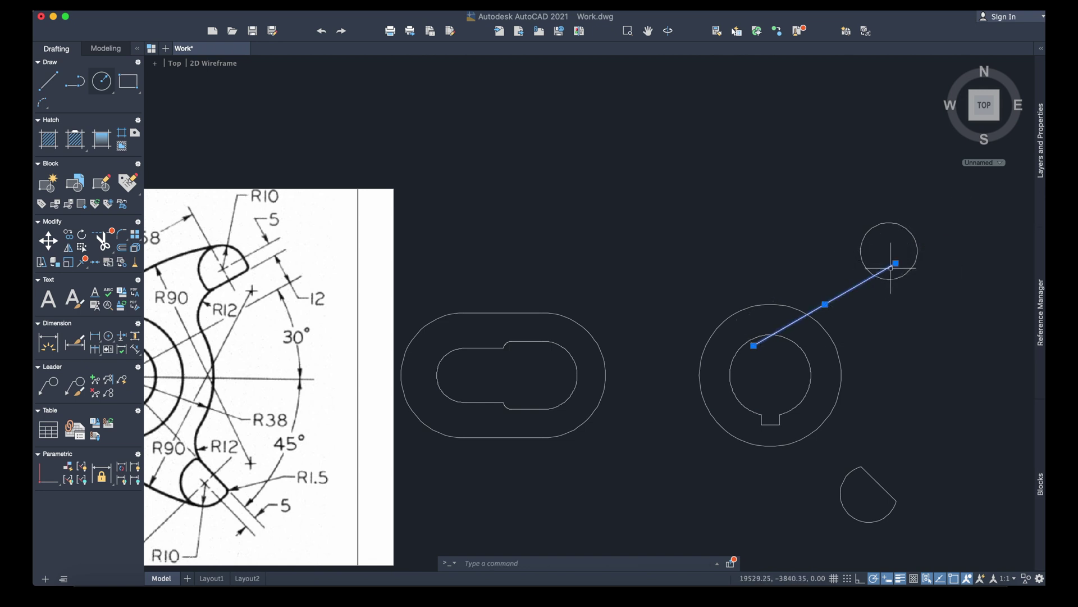
Step: Set polar tracking to 30° and delete the remaining slanted line
{"action": "left_click", "coordinate": [877, 579]}
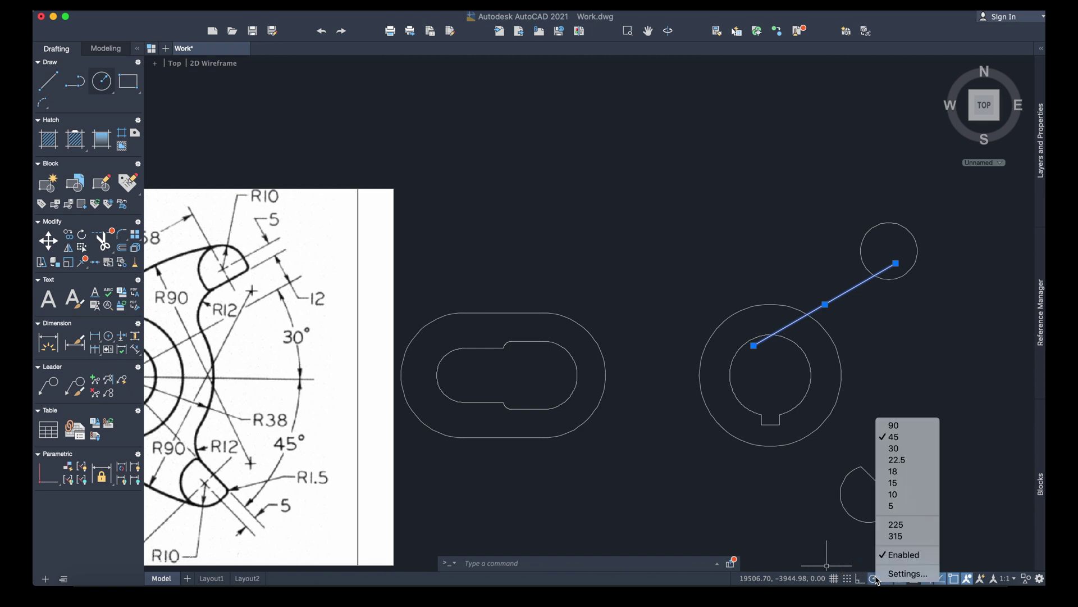
{"action": "left_click", "coordinate": [898, 447]}
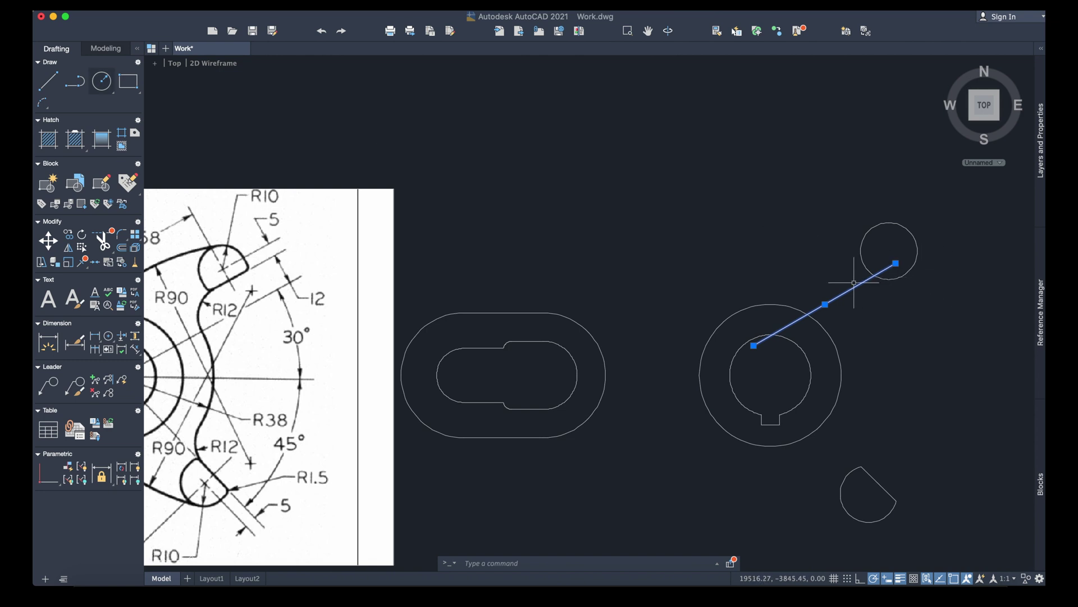
{"action": "key", "text": "Delete"}
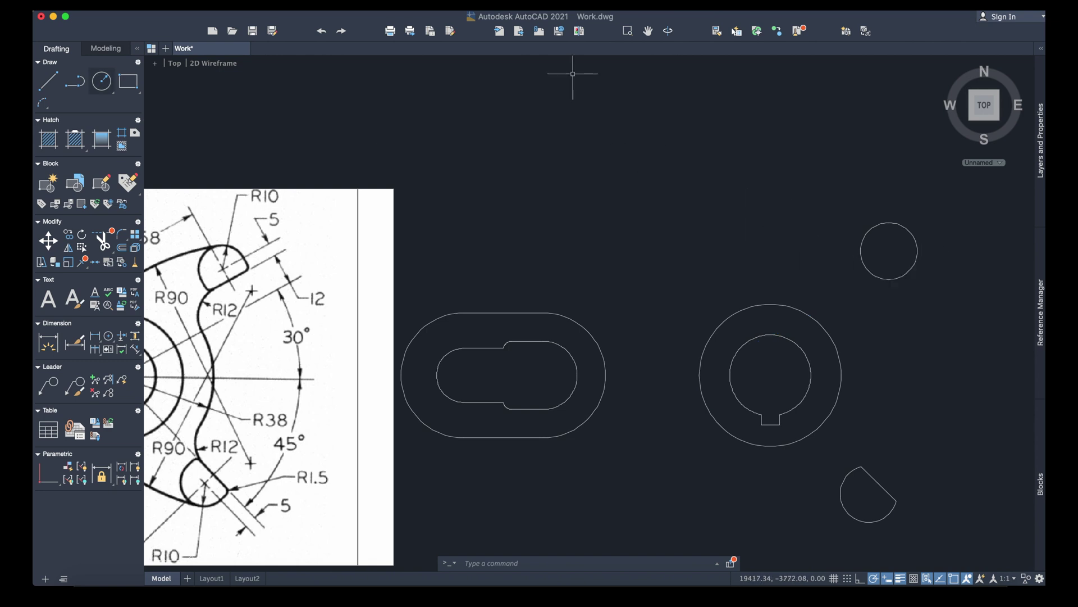
Step: Restore the deleted slanted line and stretch it past the upper lobe circle
{"action": "left_click", "coordinate": [329, 33]}
{"action": "left_click", "coordinate": [891, 268]}
{"action": "left_click", "coordinate": [896, 263]}
{"action": "left_click", "coordinate": [957, 225]}
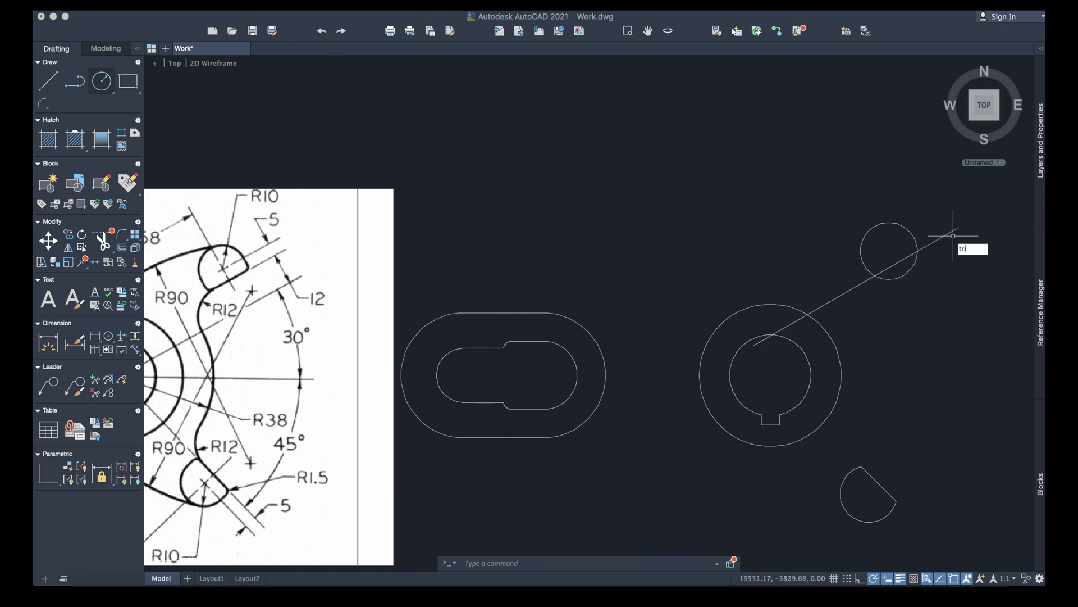
Step: Trim the line beyond the small circle so the upper lobe matches the lower one
{"action": "type", "text": "m"}
{"action": "key", "text": "Return"}
{"action": "left_click", "coordinate": [934, 242]}
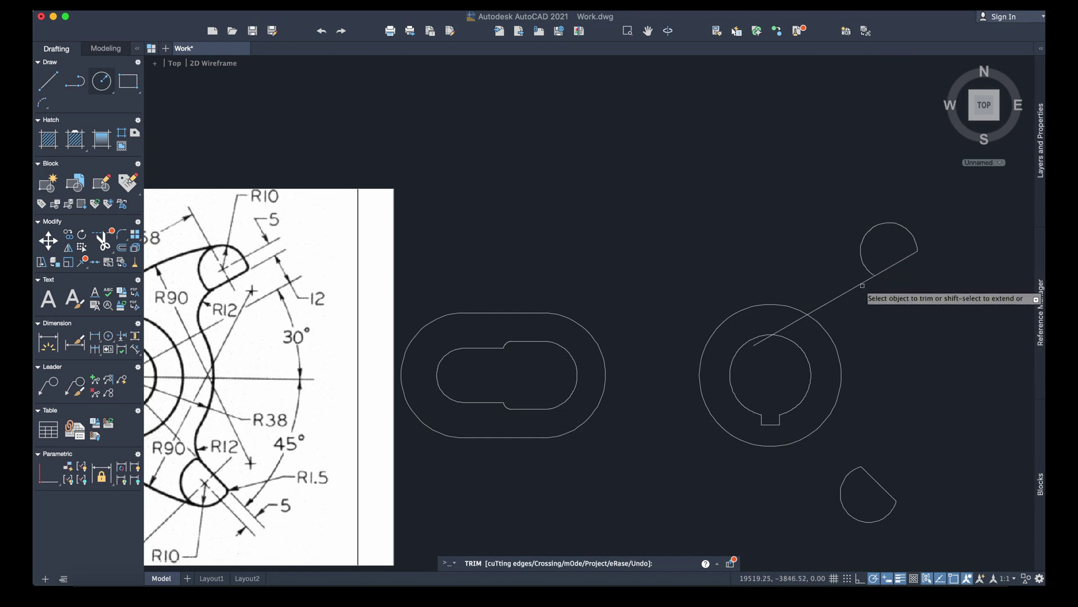
{"action": "key", "text": "Escape"}
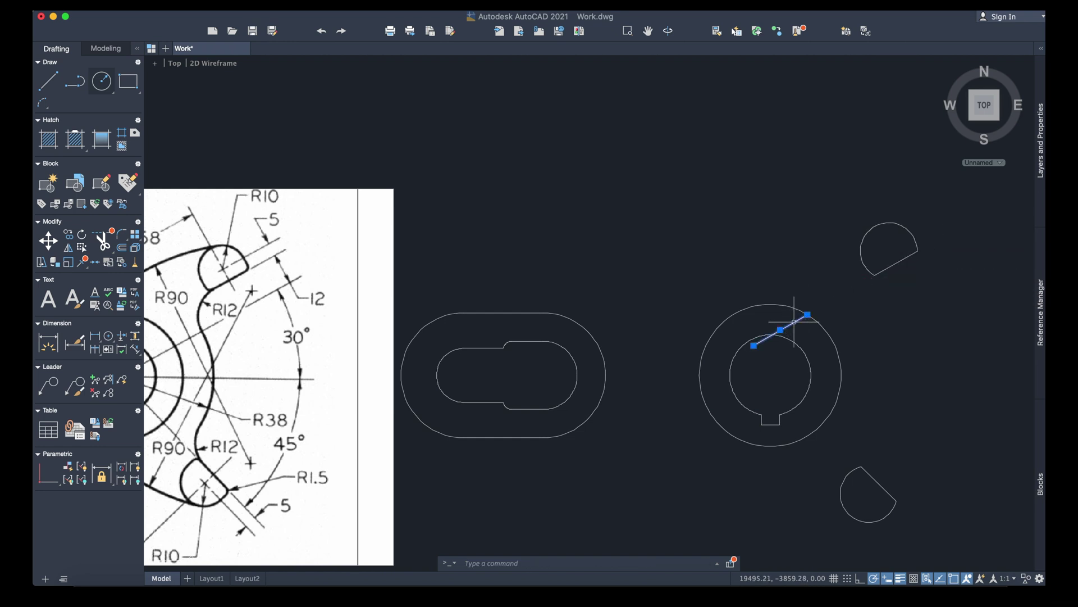
{"action": "middle_click_drag", "start_coordinate": [605, 375], "coordinate": [663, 364]}
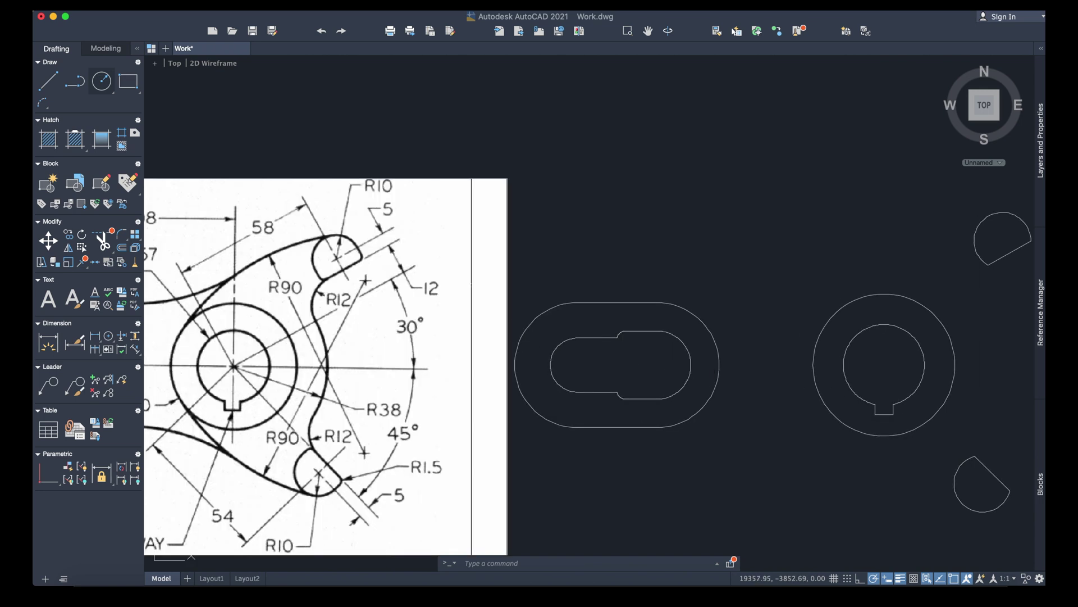
{"action": "middle_click_drag", "start_coordinate": [876, 313], "coordinate": [866, 311]}
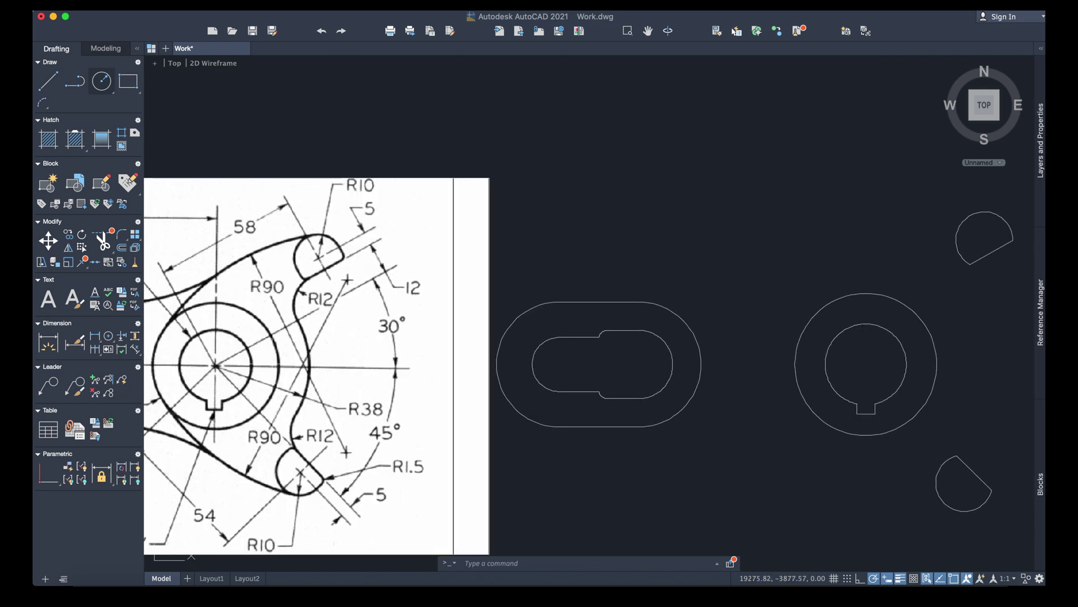
{"action": "left_click", "coordinate": [111, 90]}
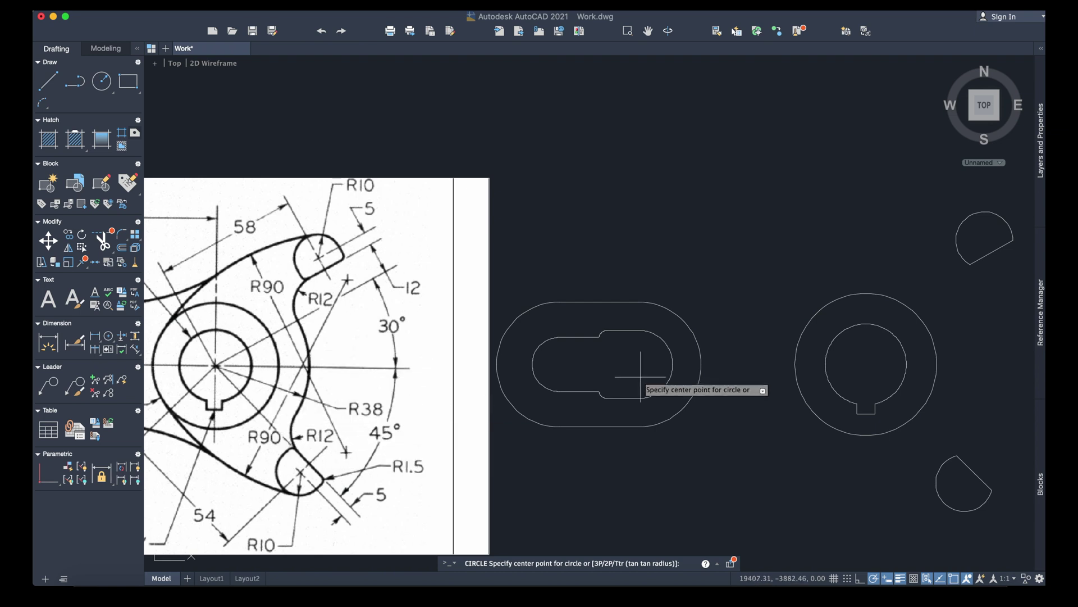
Step: Draw an R38 circle centred on the keyed hub
{"action": "left_click", "coordinate": [866, 364]}
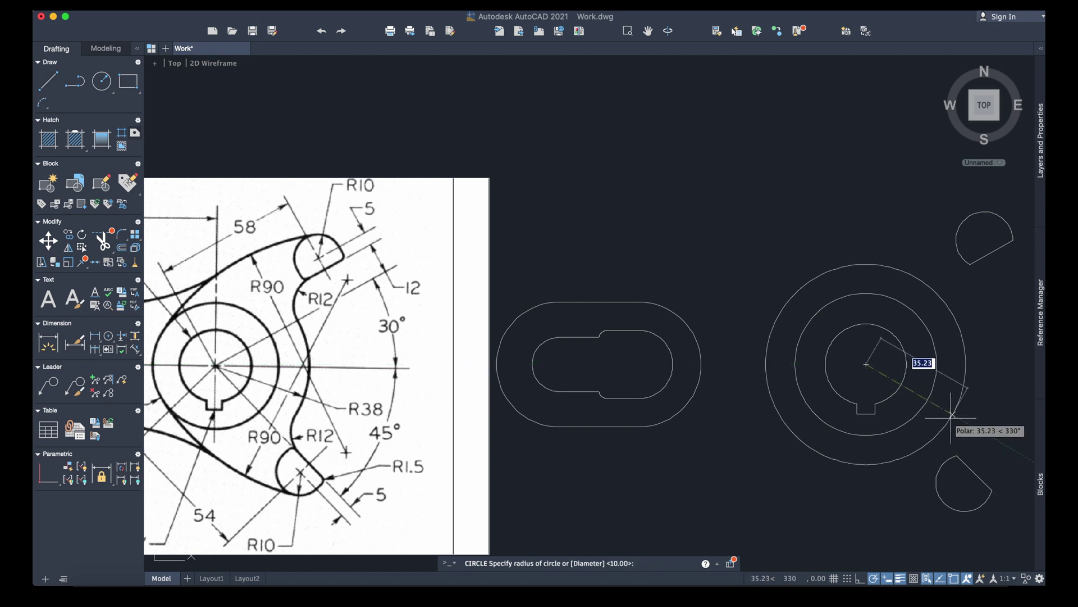
{"action": "type", "text": "38"}
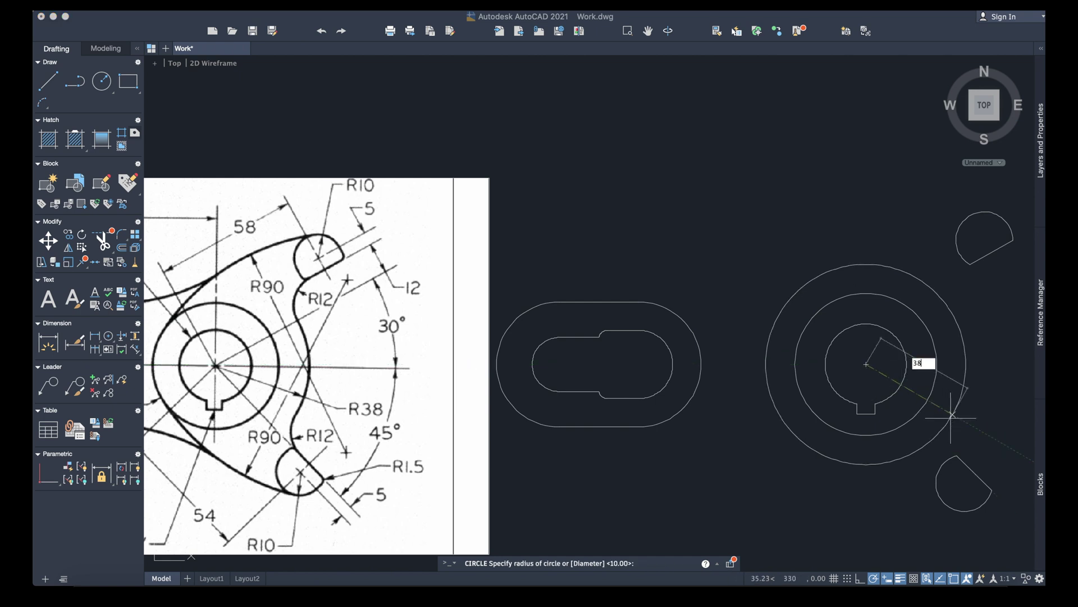
{"action": "key", "text": "Return"}
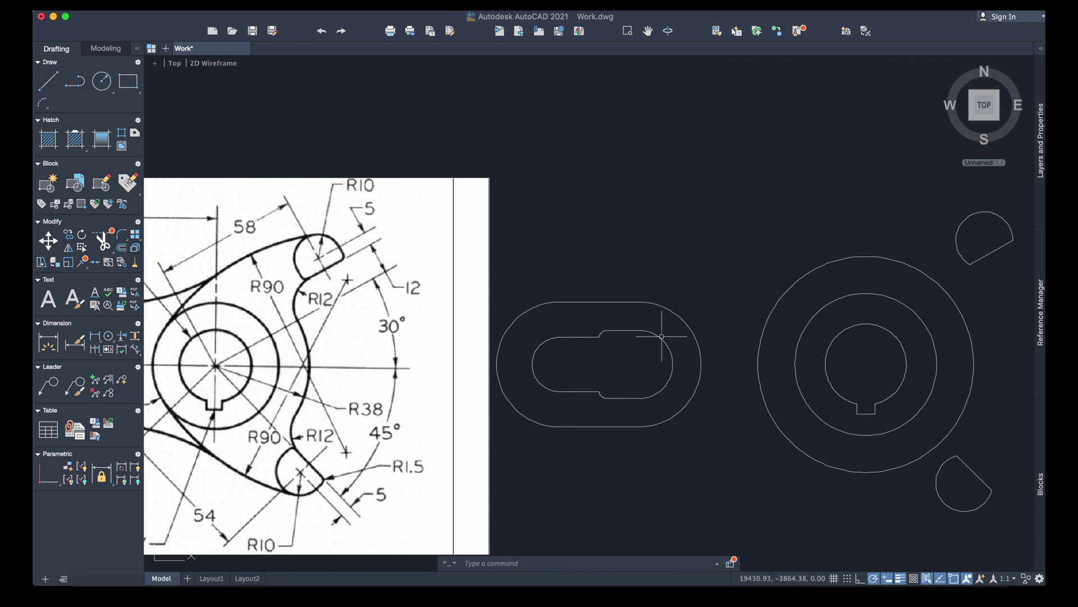
Step: Fillet the upper lobe's straight edge into the R38 circle with radius 12
{"action": "type", "text": "fille"}
{"action": "key", "text": "Return"}
{"action": "type", "text": "r"}
{"action": "key", "text": "Return"}
{"action": "type", "text": "1"}
{"action": "key", "text": "Return"}
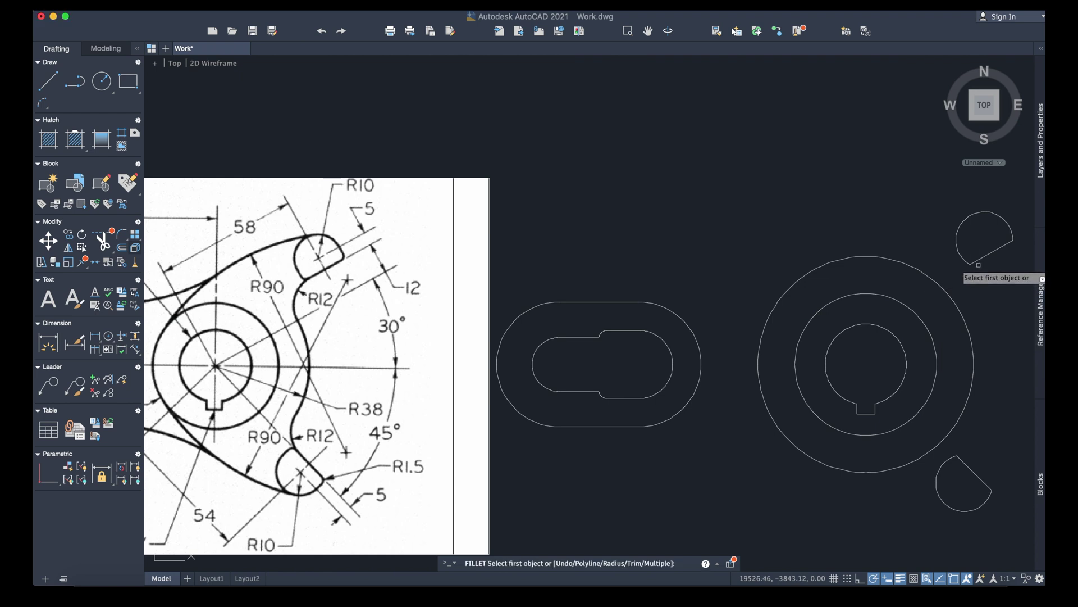
{"action": "left_click", "coordinate": [989, 254]}
{"action": "left_click", "coordinate": [966, 318]}
Step: Fillet the lower lobe's edge into the R38 circle with the same R12 radius
{"action": "type", "text": "fillet"}
{"action": "key", "text": "Return"}
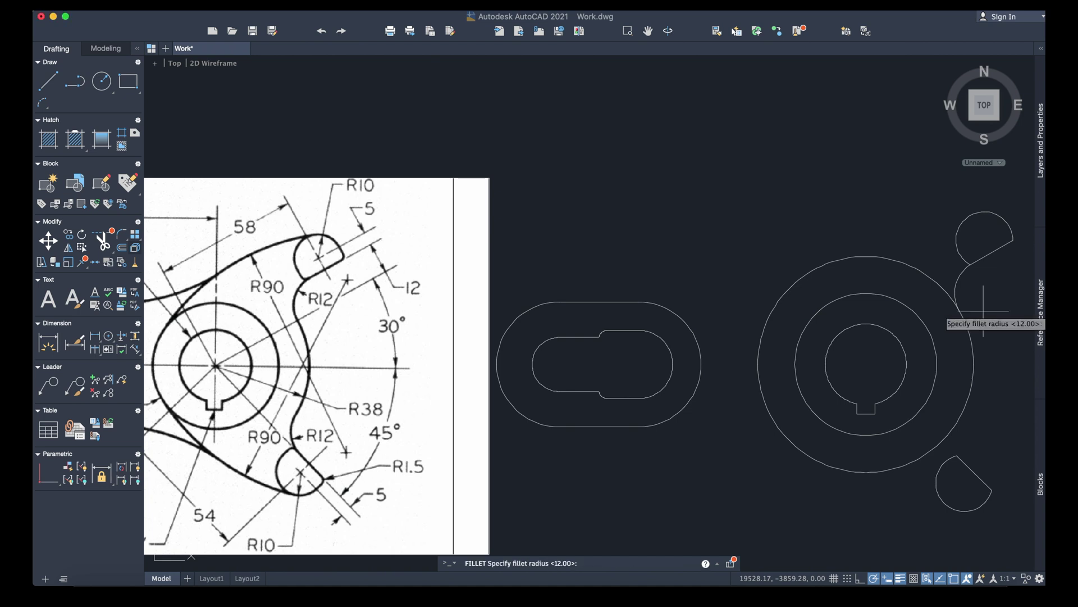
{"action": "key", "text": "Return"}
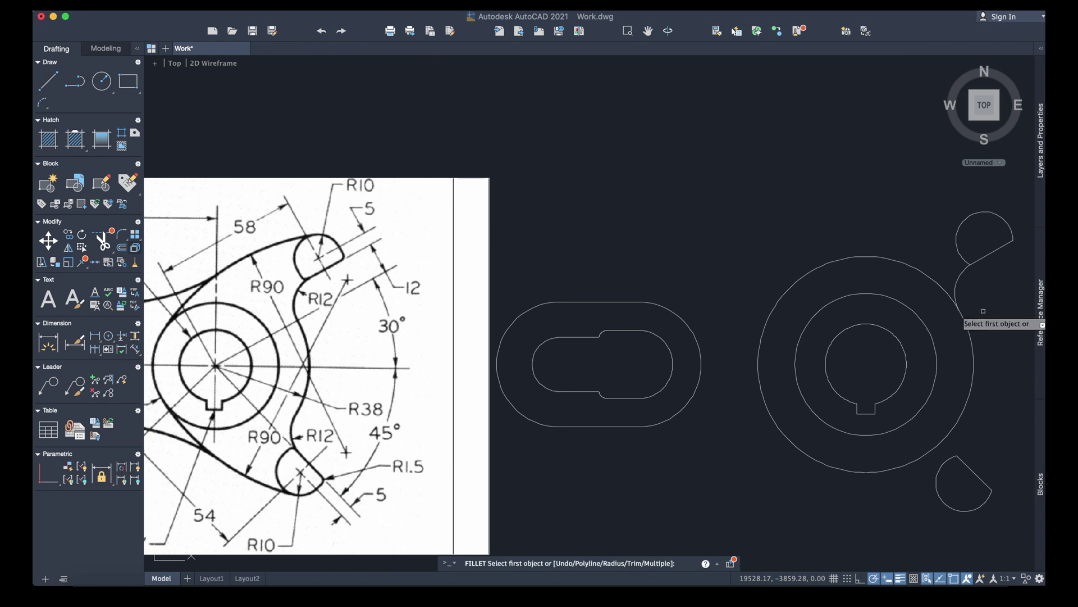
{"action": "left_click", "coordinate": [966, 463]}
{"action": "left_click", "coordinate": [953, 430]}
Step: Draw a radius 32 circle centred on the right arc centre of the slotted end
{"action": "scroll", "coordinate": [734, 356], "scroll_direction": "left", "scroll_amount": 5}
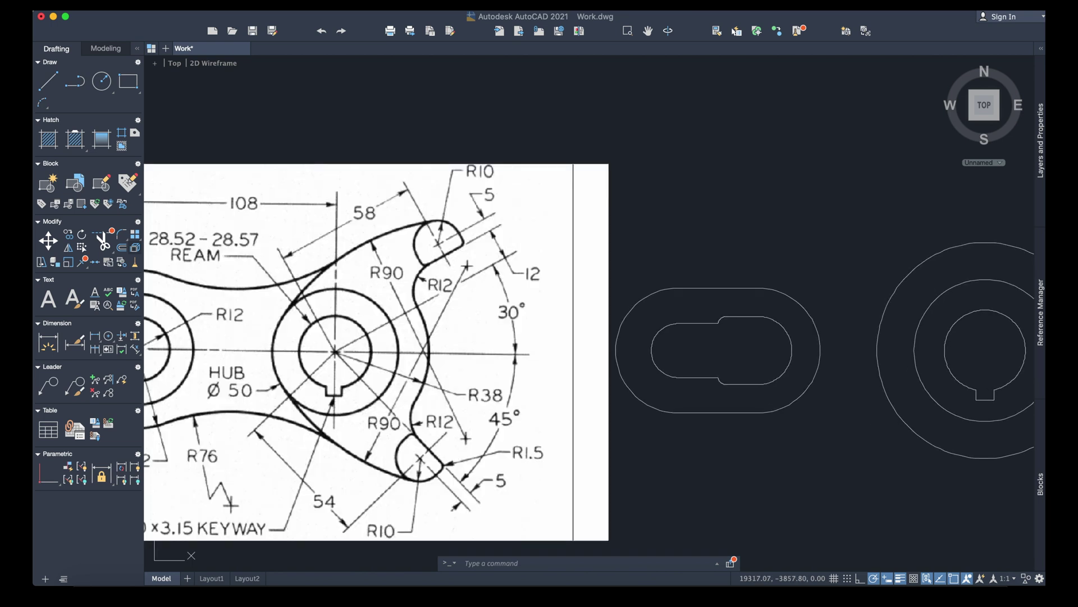
{"action": "scroll", "coordinate": [659, 301], "scroll_direction": "left", "scroll_amount": 5}
{"action": "scroll", "coordinate": [659, 301], "scroll_direction": "up", "scroll_amount": 2}
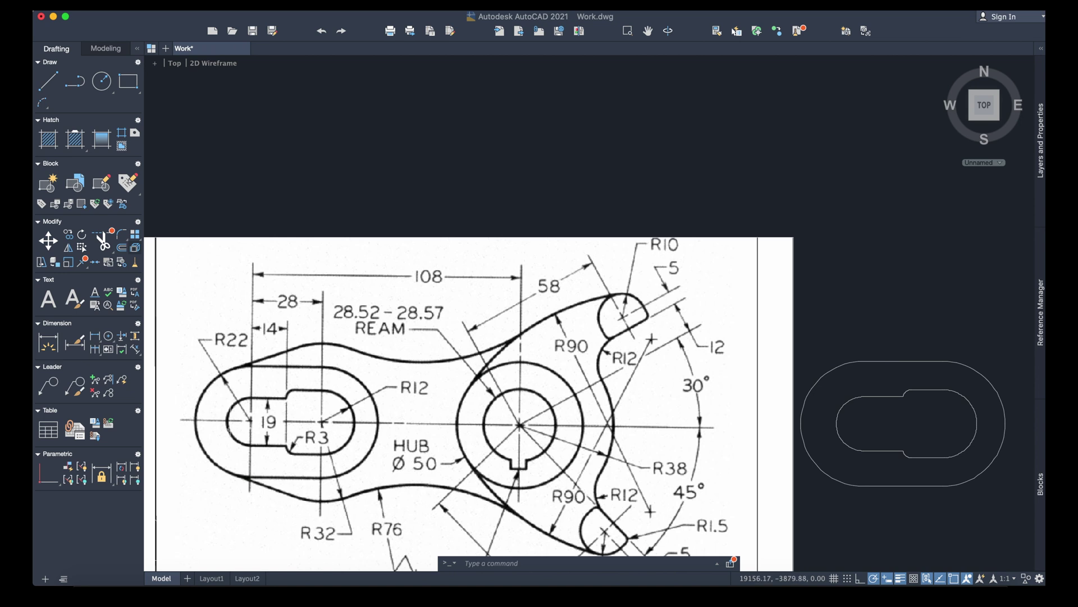
{"action": "left_click", "coordinate": [51, 81]}
{"action": "scroll", "coordinate": [356, 318], "scroll_direction": "down", "scroll_amount": 5}
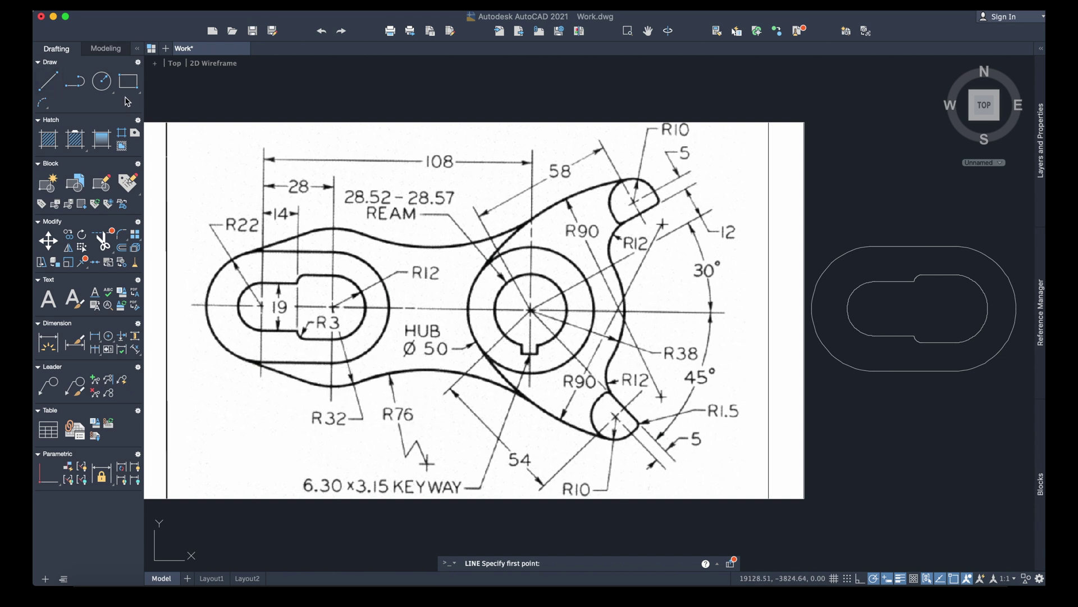
{"action": "left_click", "coordinate": [102, 84]}
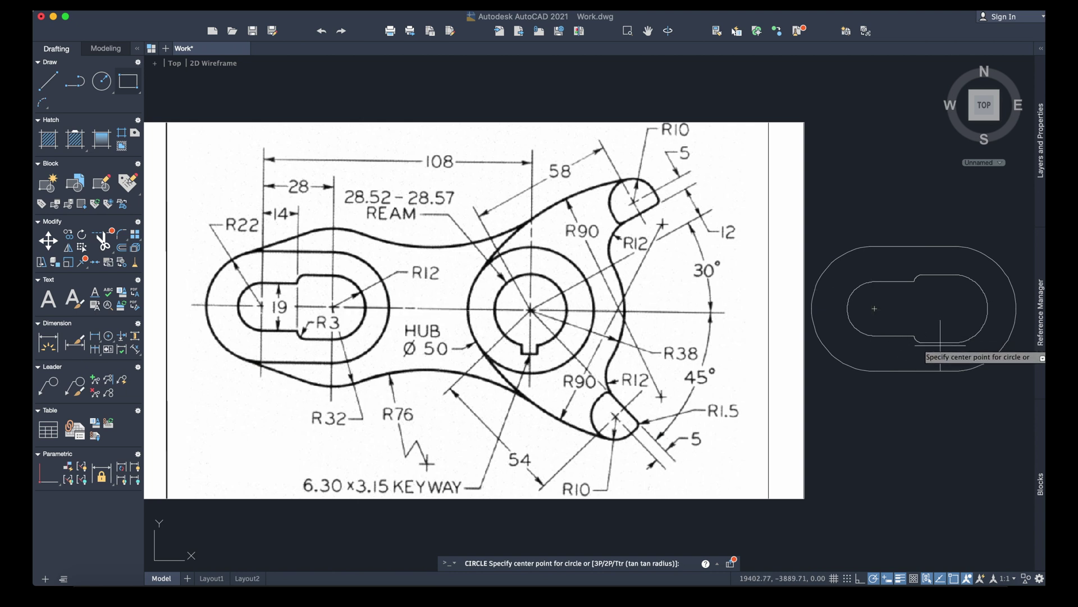
{"action": "left_click", "coordinate": [954, 310]}
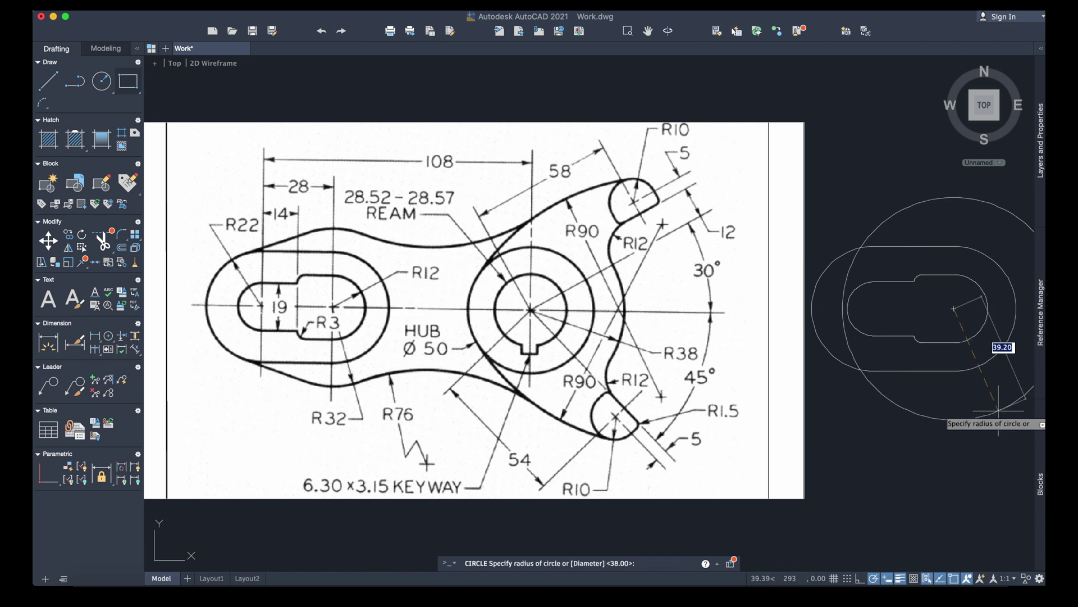
{"action": "type", "text": "32"}
{"action": "key", "text": "Return"}
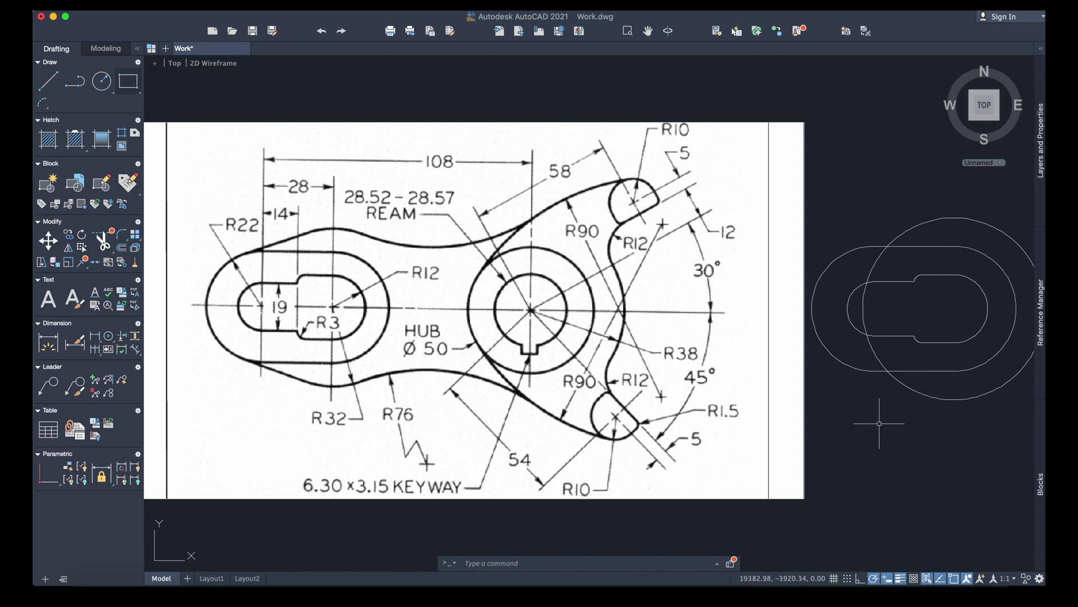
Step: Draw the lower line tangent to the outer slot outline and the R32 circle
{"action": "left_click", "coordinate": [59, 79]}
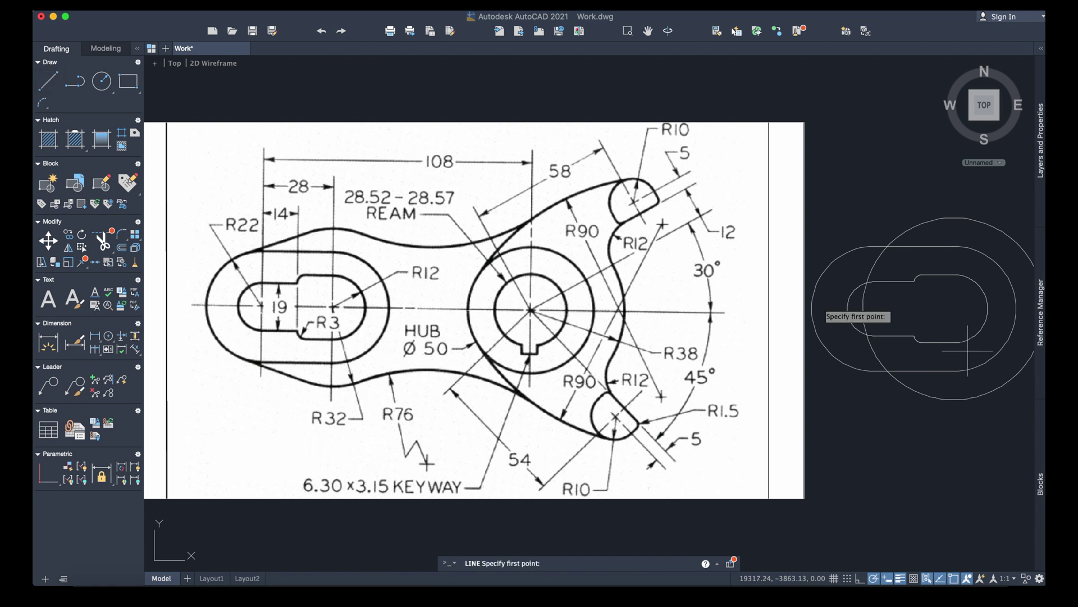
{"action": "right_click", "coordinate": [896, 402], "text": "shift"}
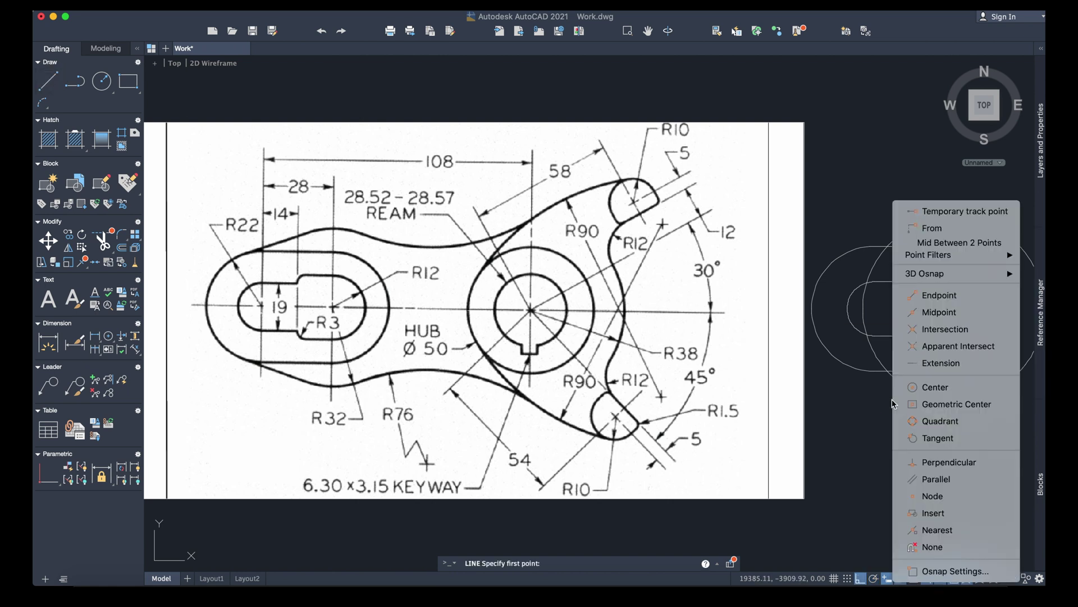
{"action": "key", "text": "Return"}
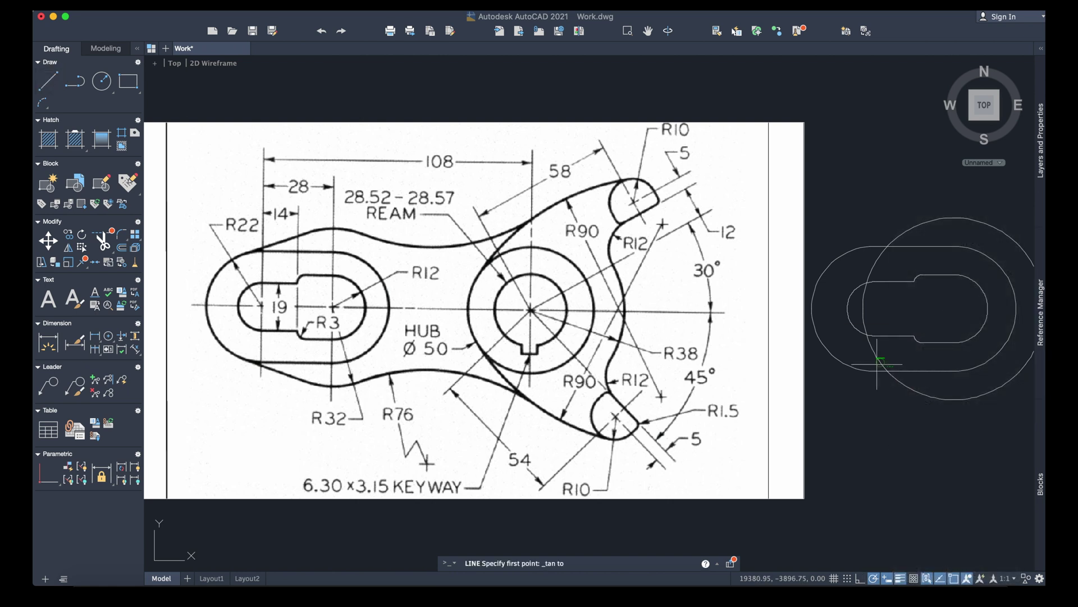
{"action": "left_click", "coordinate": [836, 356]}
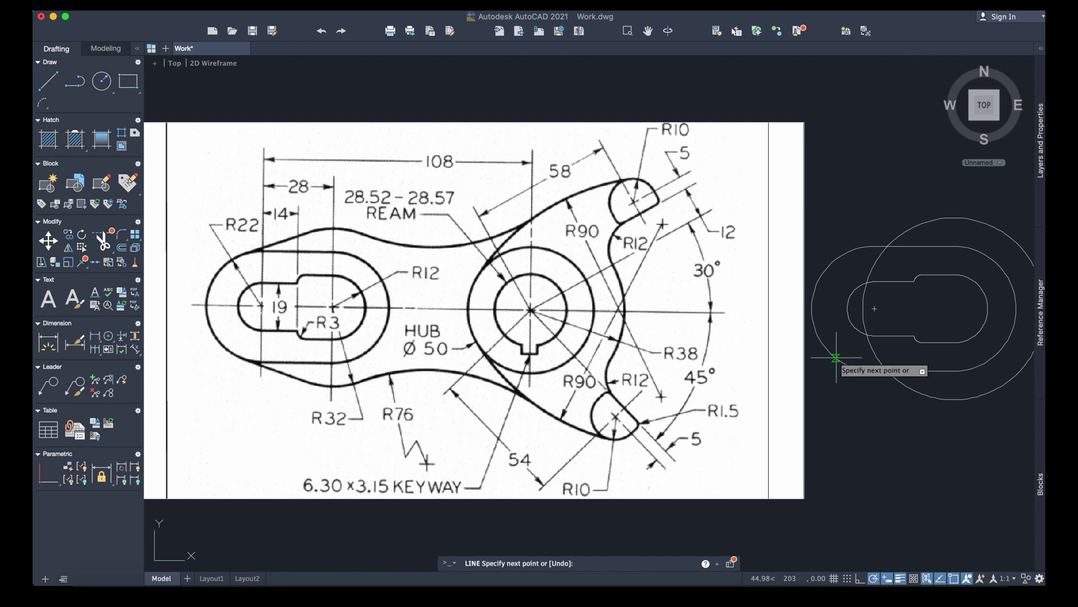
{"action": "right_click", "coordinate": [873, 400], "text": "shift"}
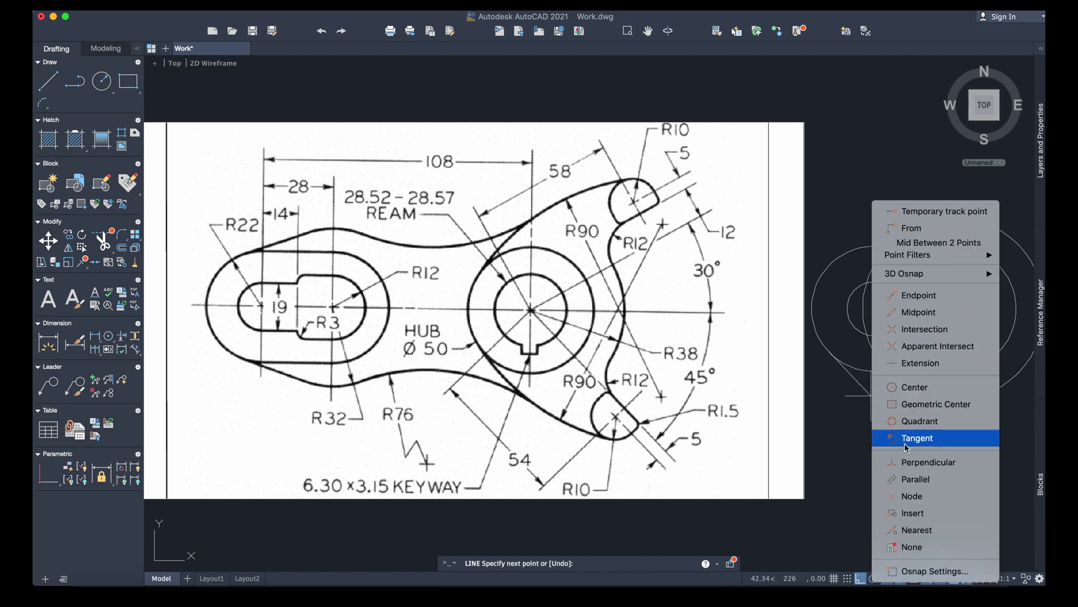
{"action": "left_click", "coordinate": [912, 438]}
{"action": "left_click", "coordinate": [939, 400]}
{"action": "key", "text": "Return"}
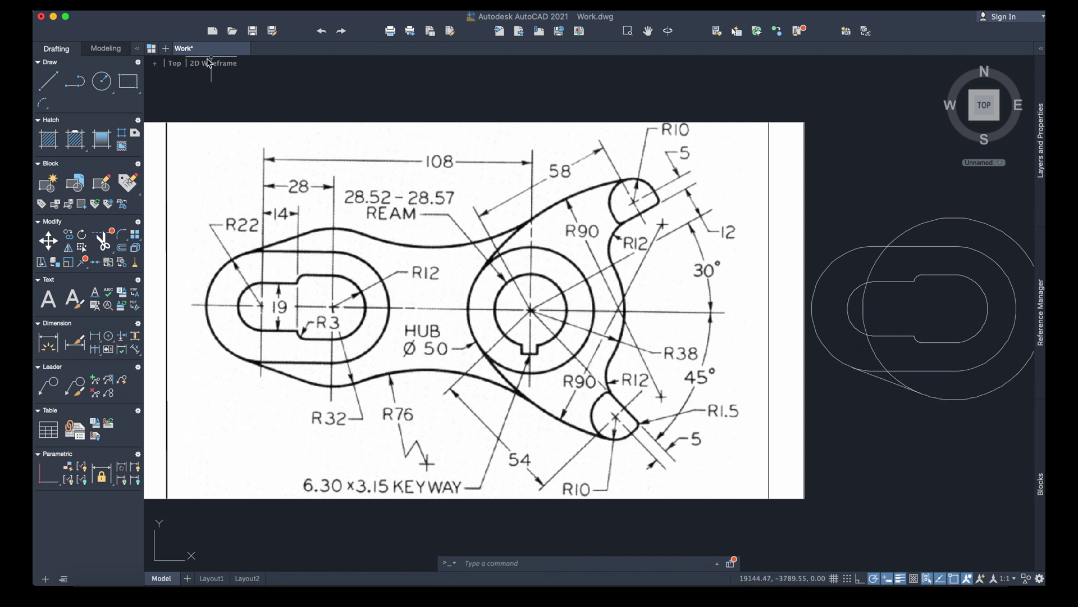
Step: Draw the matching upper tangent line between the R32 circle and the slot outline
{"action": "left_click", "coordinate": [48, 81]}
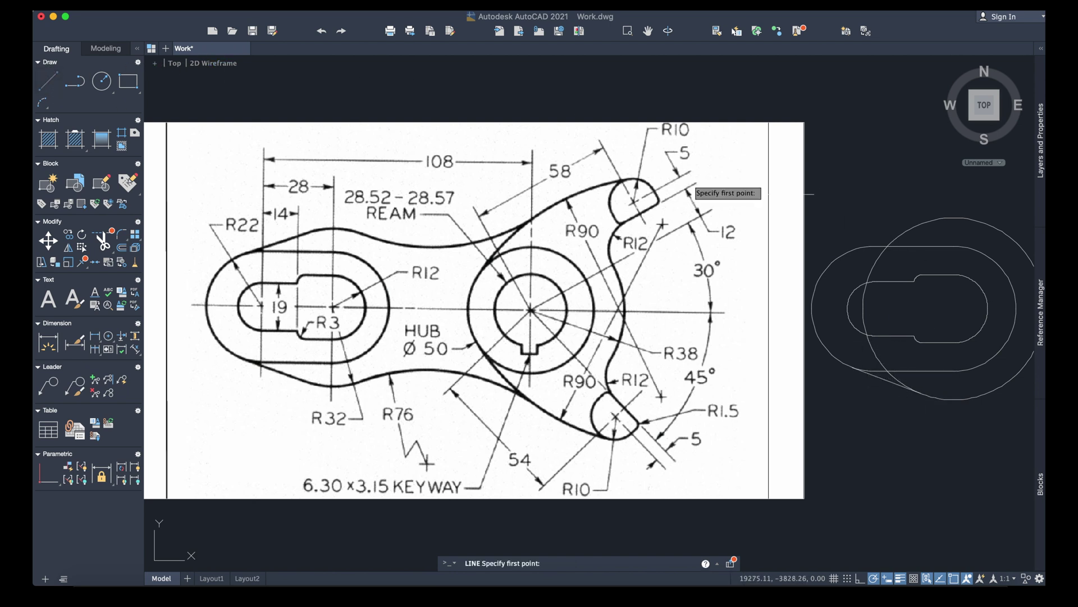
{"action": "right_click", "coordinate": [871, 210], "text": "shift"}
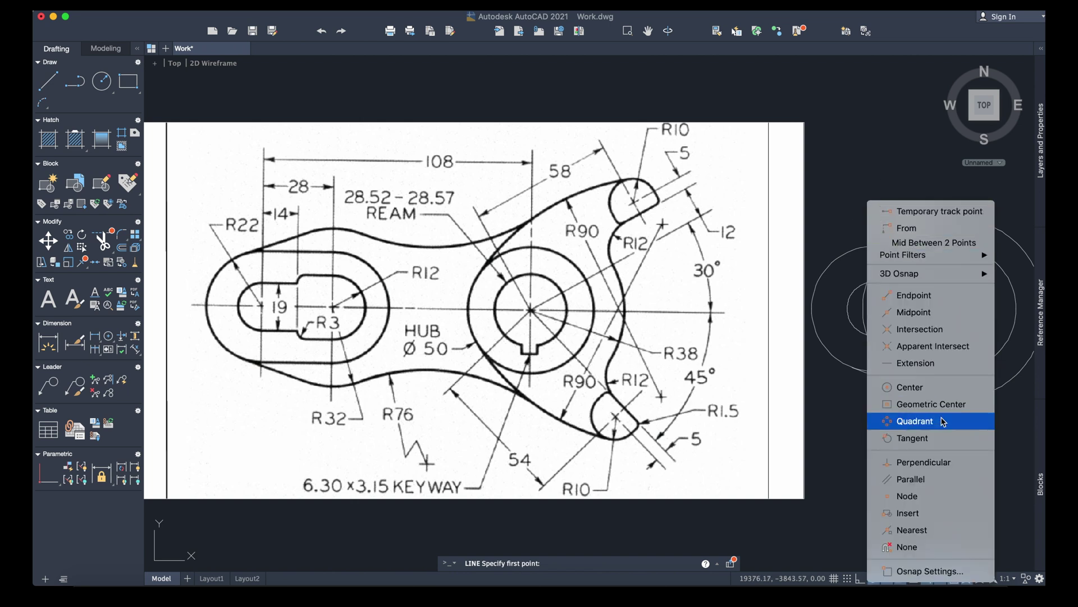
{"action": "left_click", "coordinate": [941, 437]}
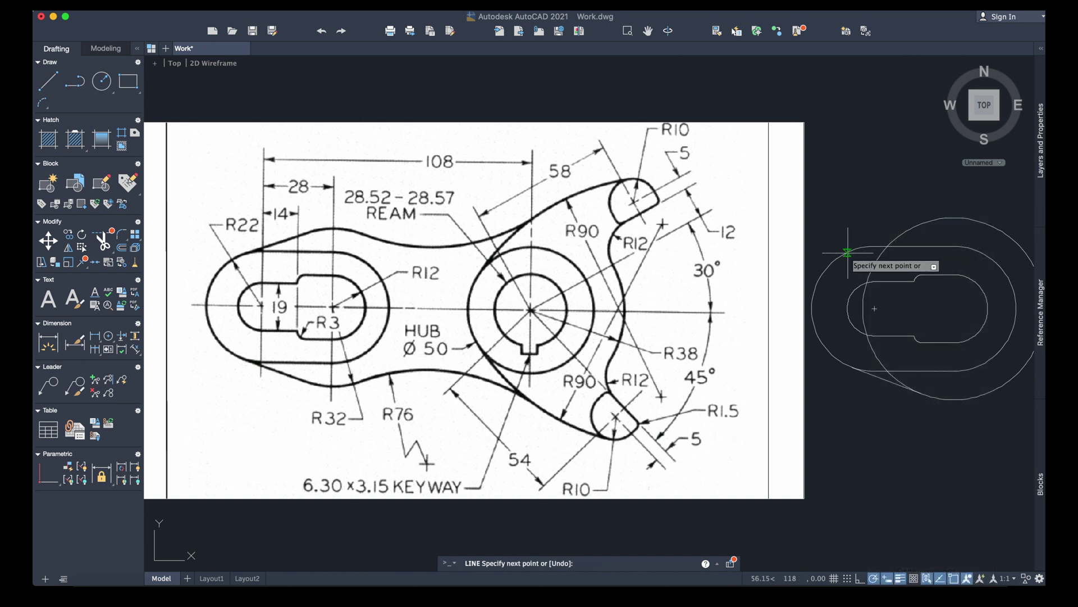
{"action": "right_click", "coordinate": [920, 200], "text": "shift"}
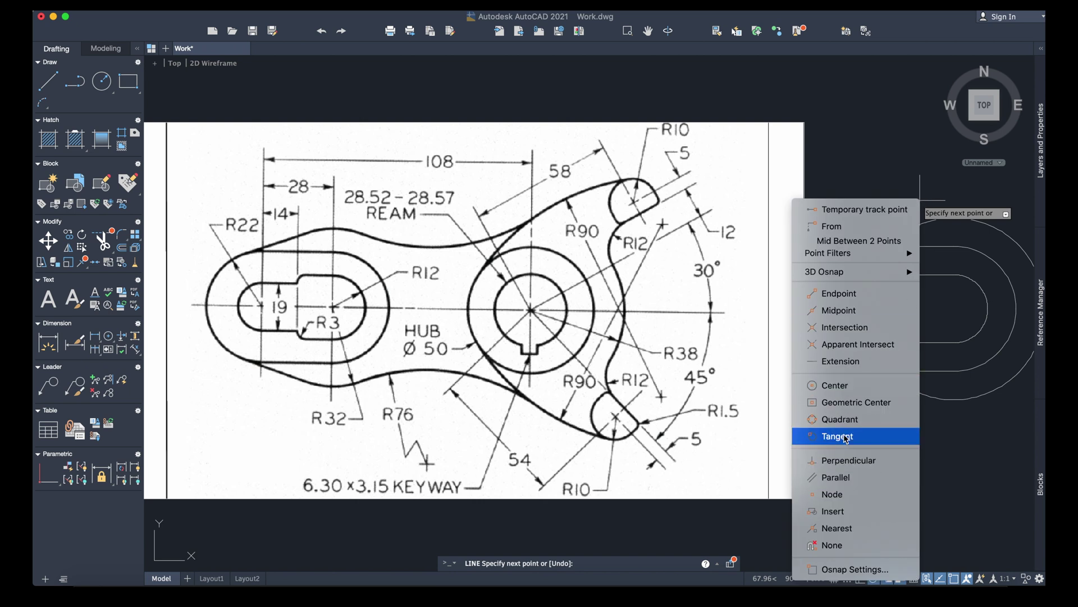
{"action": "left_click", "coordinate": [837, 437]}
{"action": "left_click", "coordinate": [933, 218]}
{"action": "key", "text": "Return"}
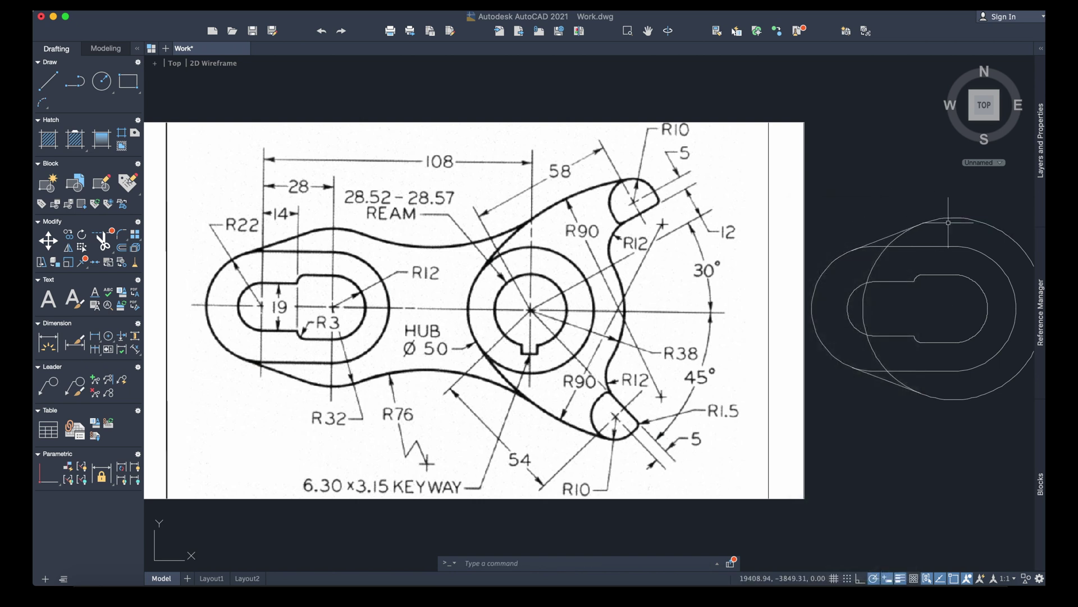